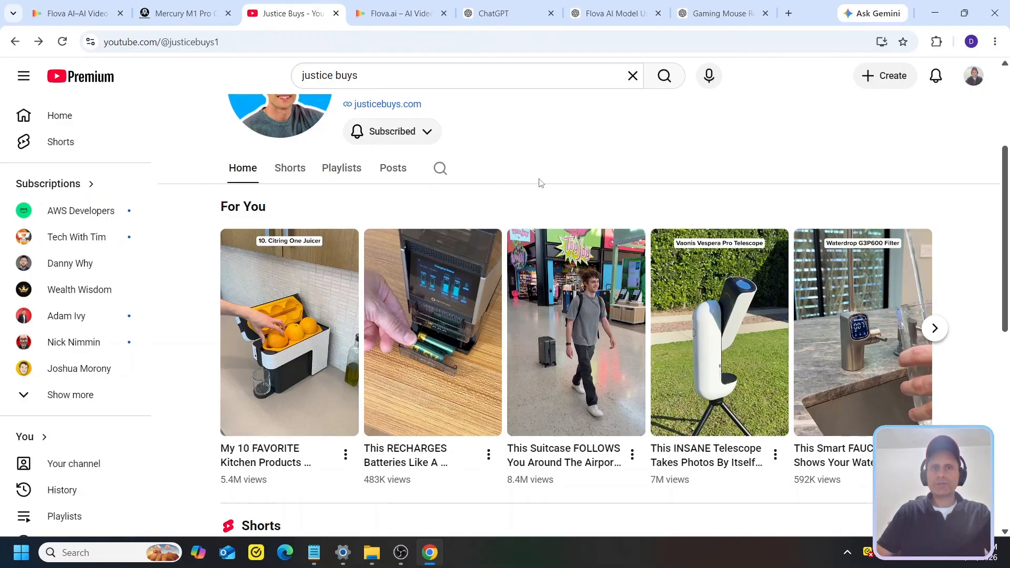
Look through the Justice Buys YouTube channel, examining its header, featured product videos and Shorts
scroll(541, 183, up, 3)
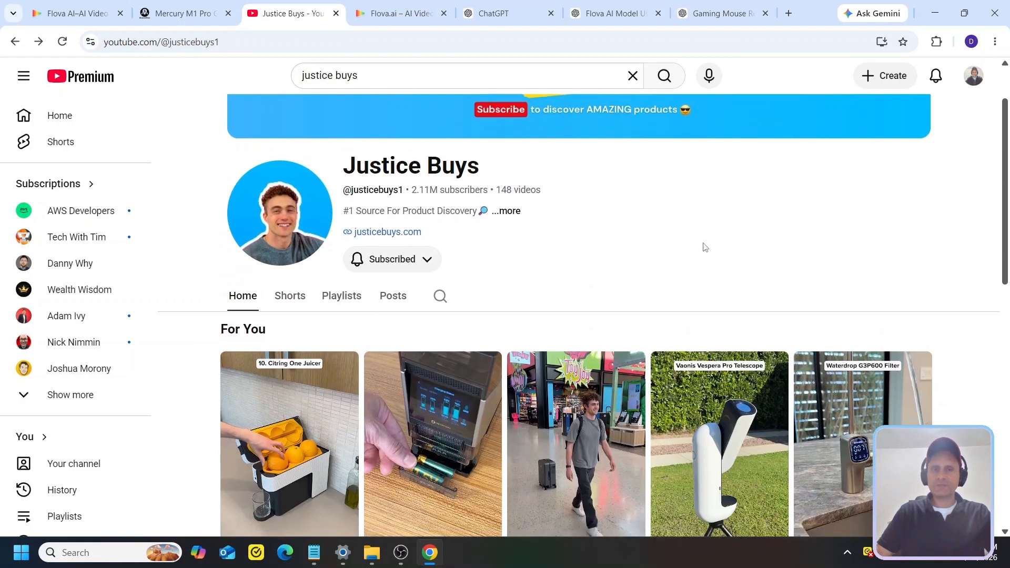
scroll(705, 246, down, 3)
scroll(925, 253, down, 3)
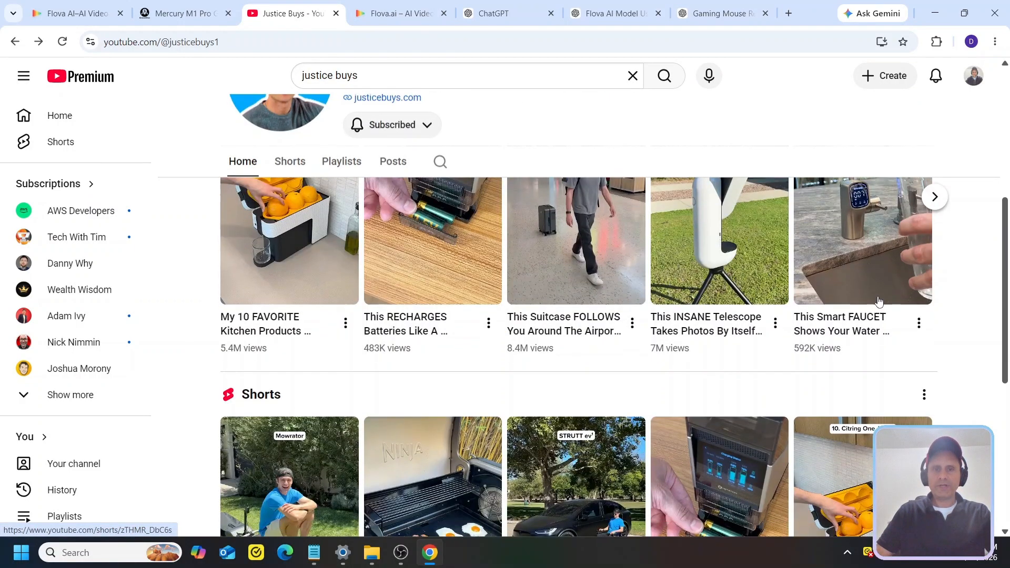
scroll(661, 361, down, 3)
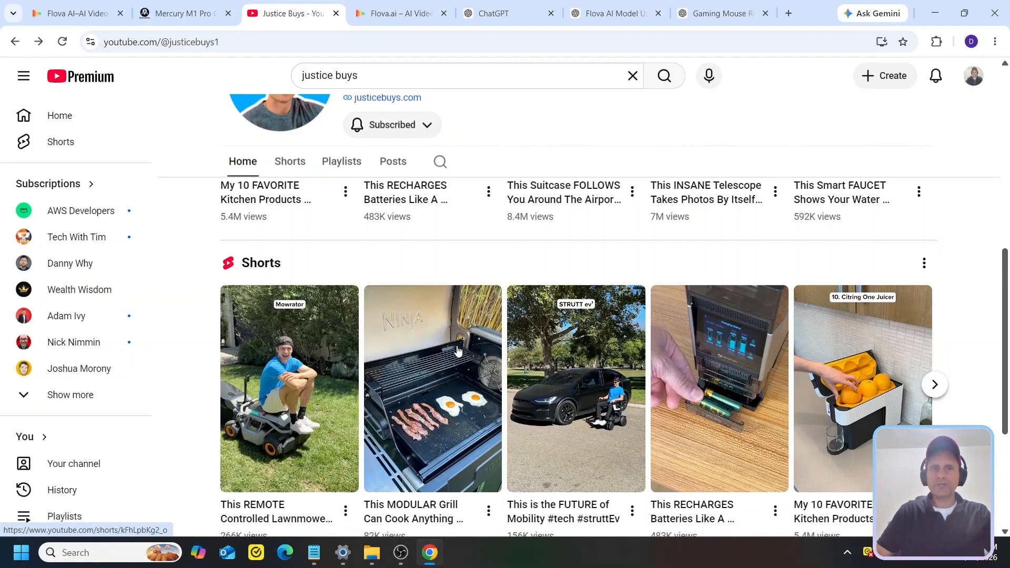
scroll(457, 350, up, 5)
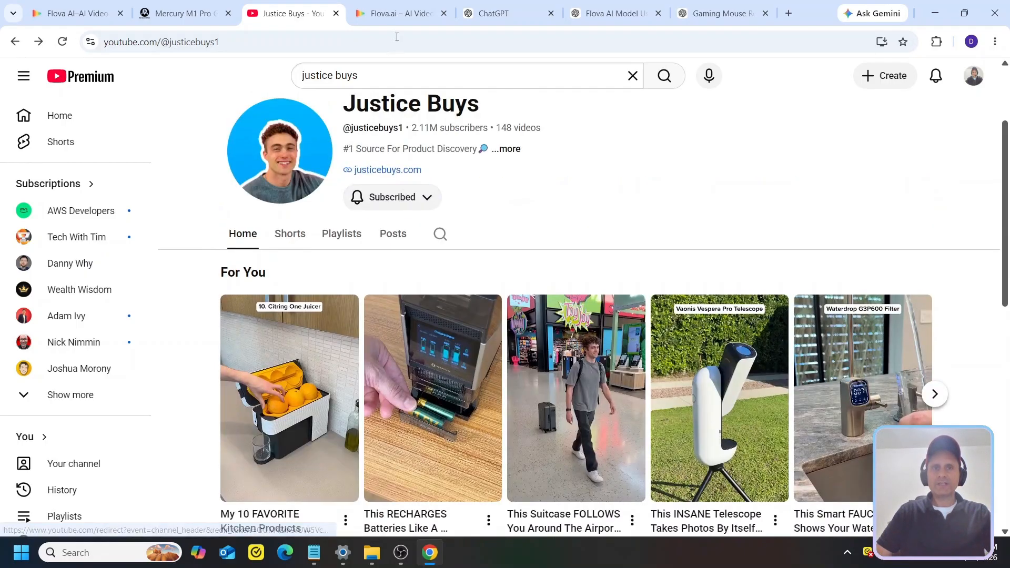
Switch to Flova.ai and browse its auto-invoked skills for a product ad workflow
click(387, 7)
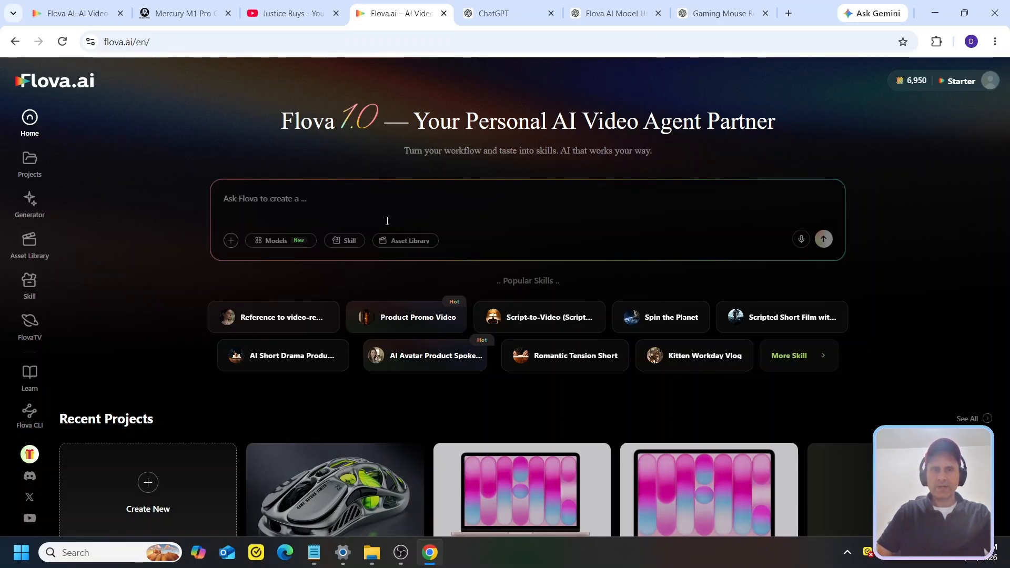
click(349, 242)
scroll(429, 421, down, 5)
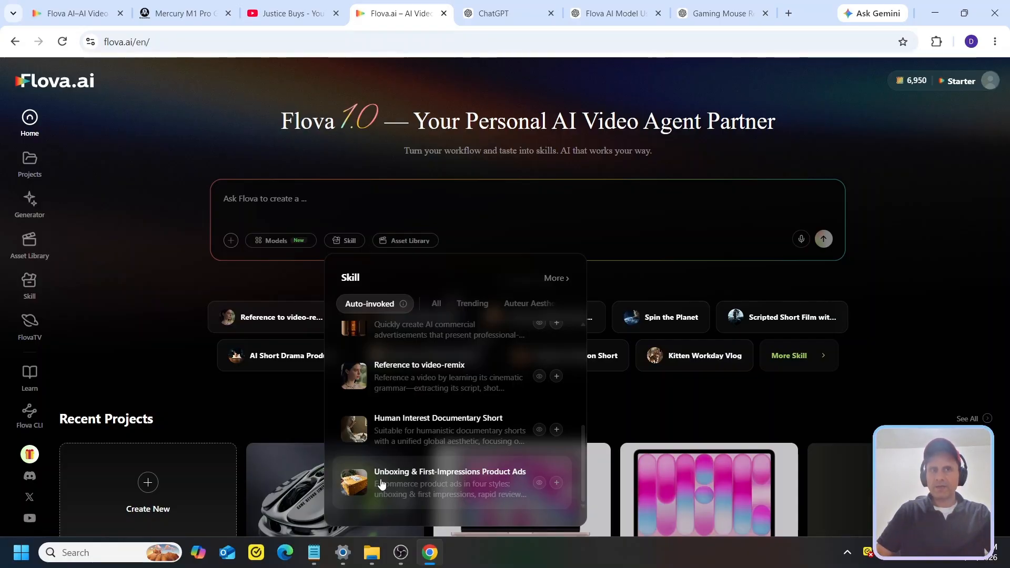
Check the Mercury M1 Pro Gunmetal Gray product page and open the details of Flova.ai's Unboxing & First-Impressions Product Ads skill
click(195, 4)
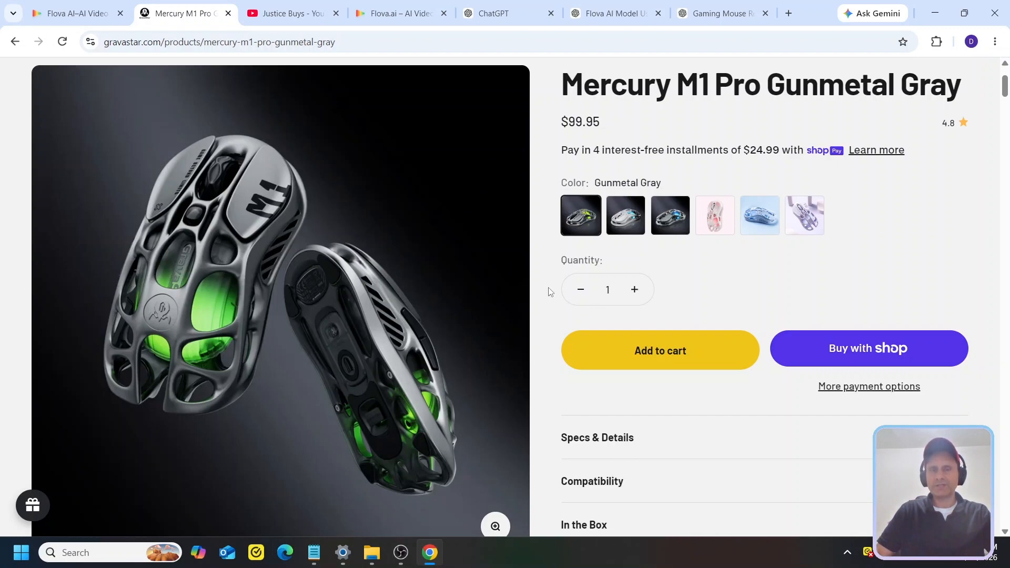
click(415, 13)
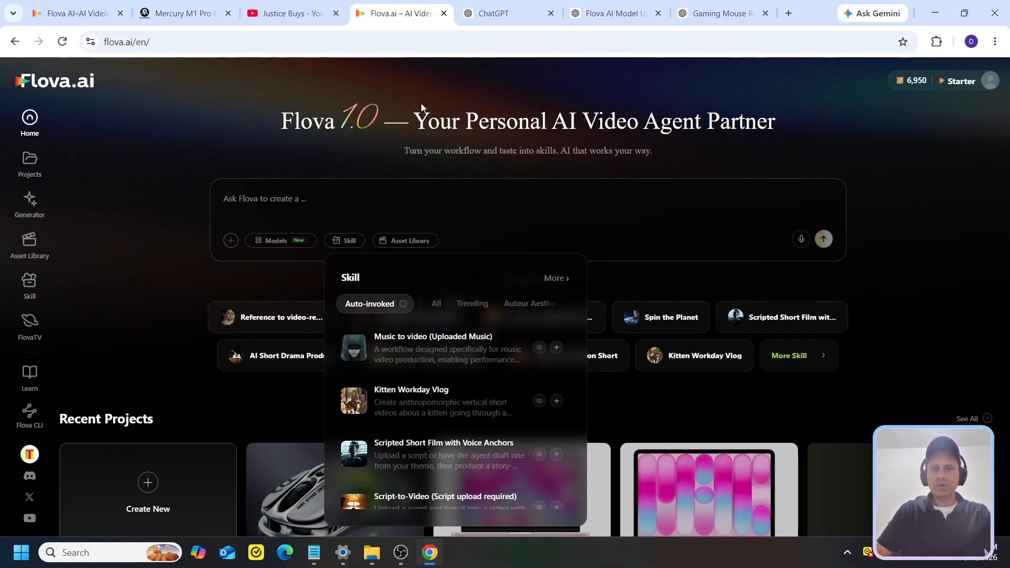
scroll(439, 471, down, 5)
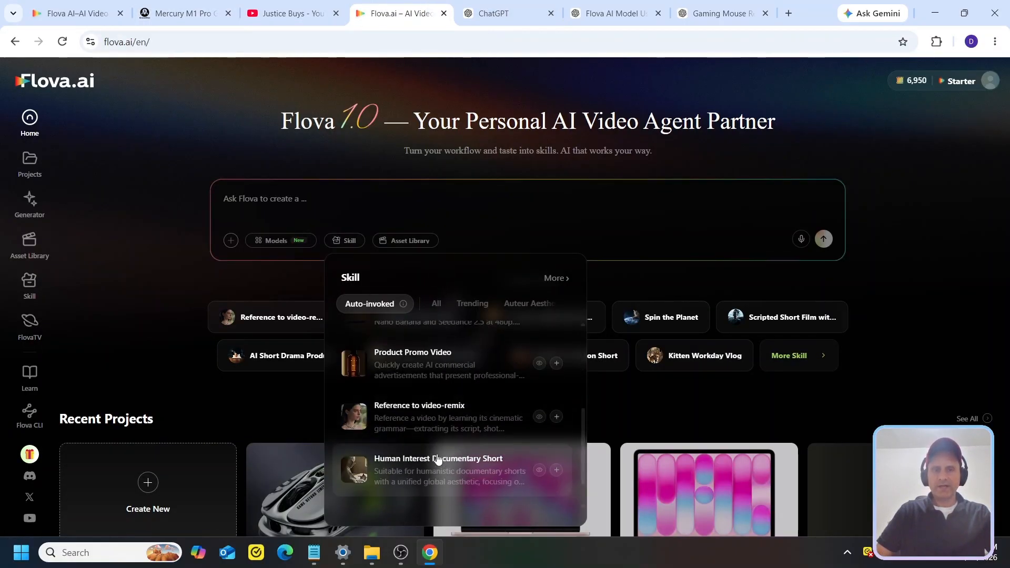
scroll(431, 455, up, 3)
scroll(426, 451, down, 3)
scroll(426, 451, down, 1)
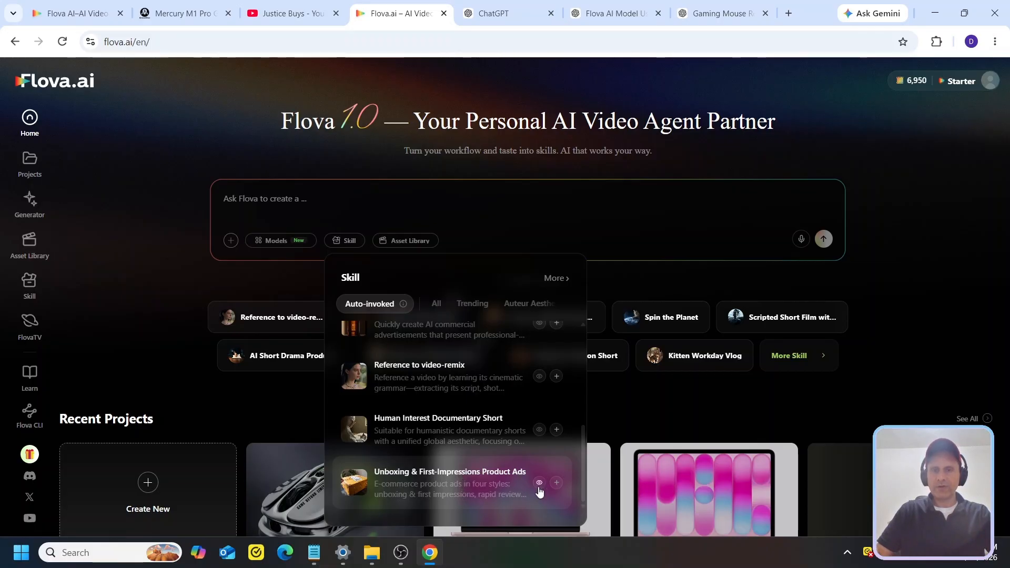
click(539, 486)
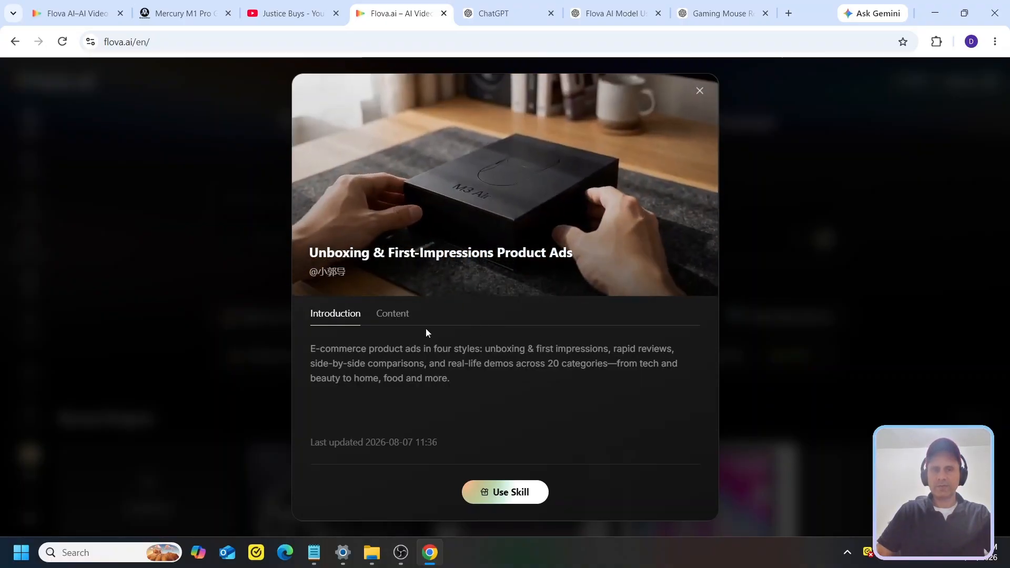
Display the skill's content as source code and copy its entire text
click(391, 315)
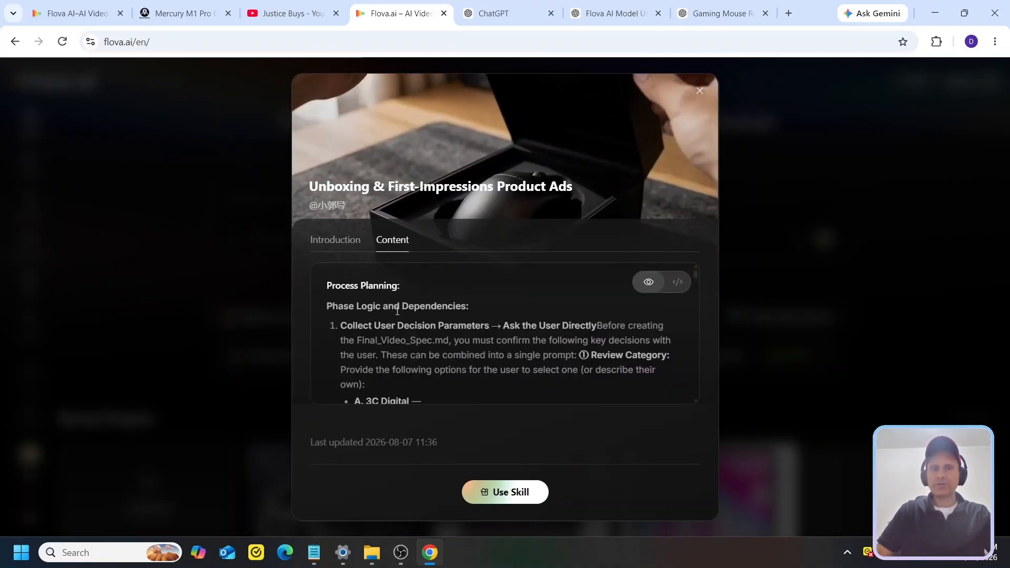
click(677, 282)
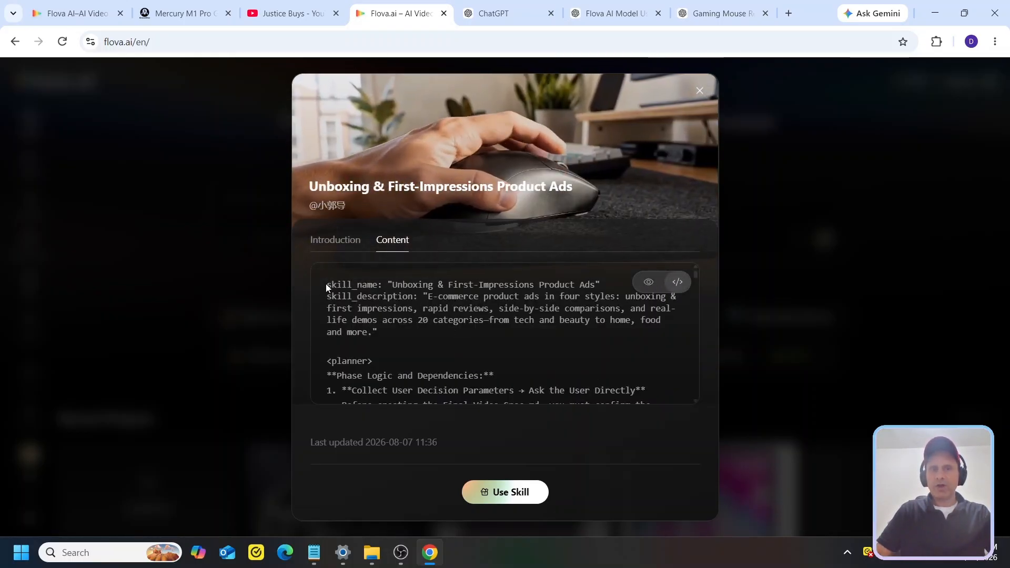
mouse_move(327, 283)
mouse_down()
mouse_move(416, 308)
mouse_move(531, 411)
mouse_move(603, 427)
mouse_move(662, 425)
mouse_move(576, 377)
mouse_up()
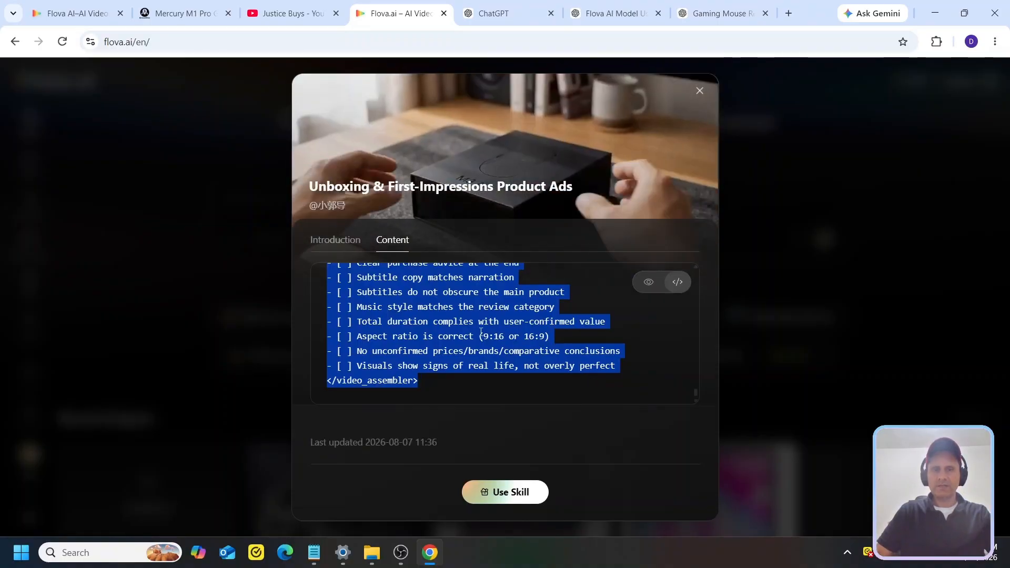
right_click(480, 332)
click(519, 350)
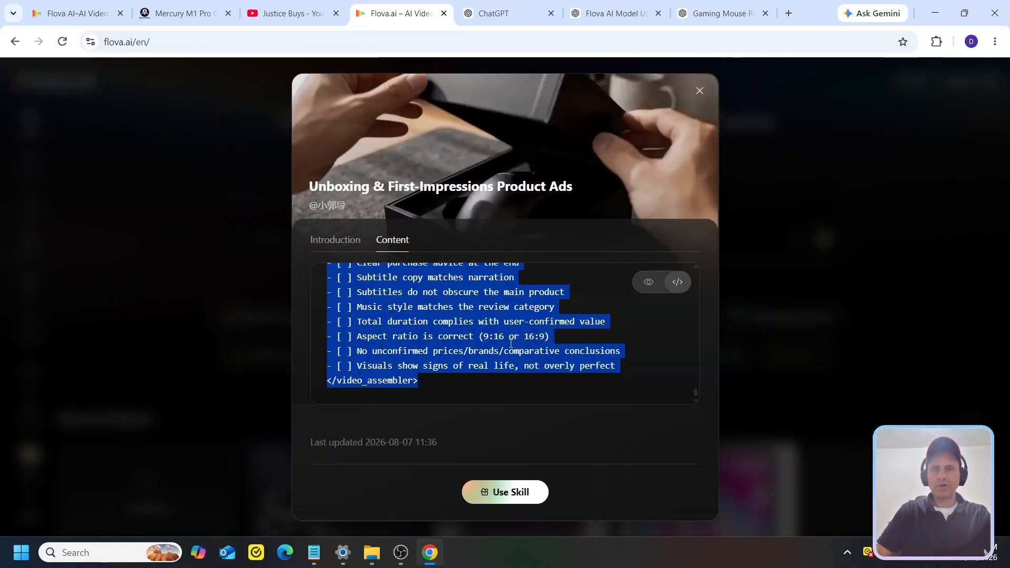
Switch to ChatGPT, paste the copied skill text and submit it with the prompt "summarize this skill"
click(495, 16)
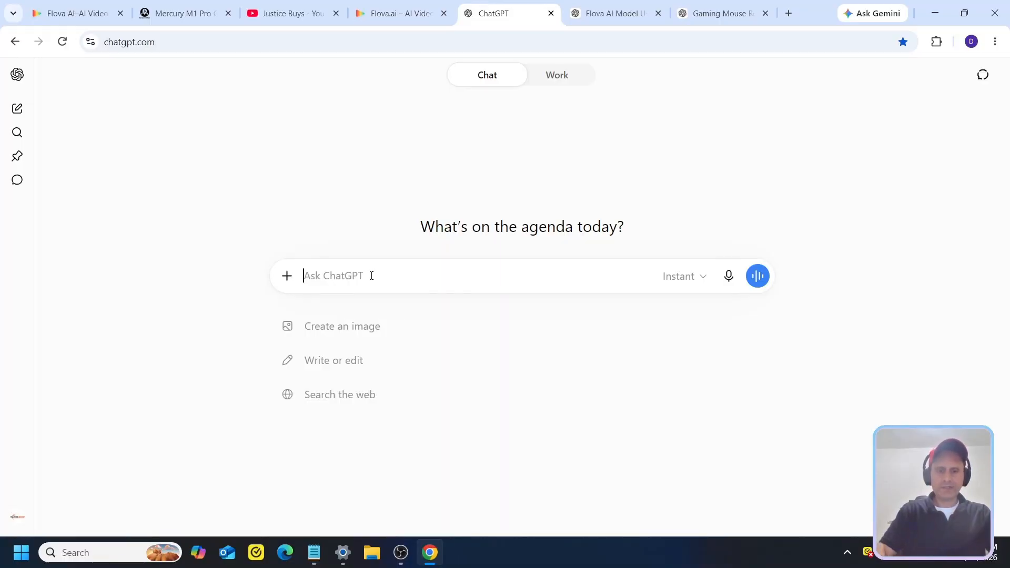
key(ctrl+v)
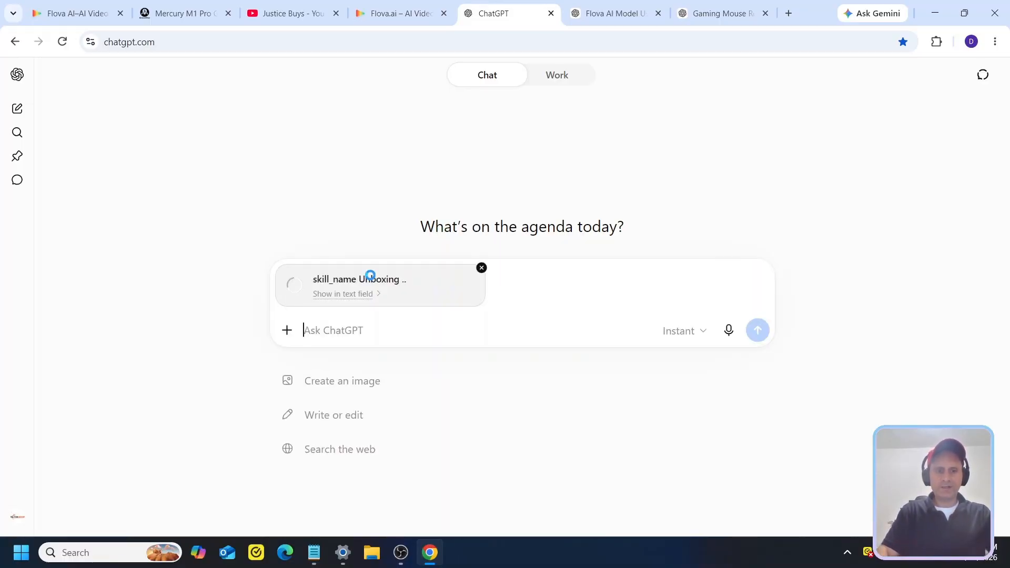
text(su)
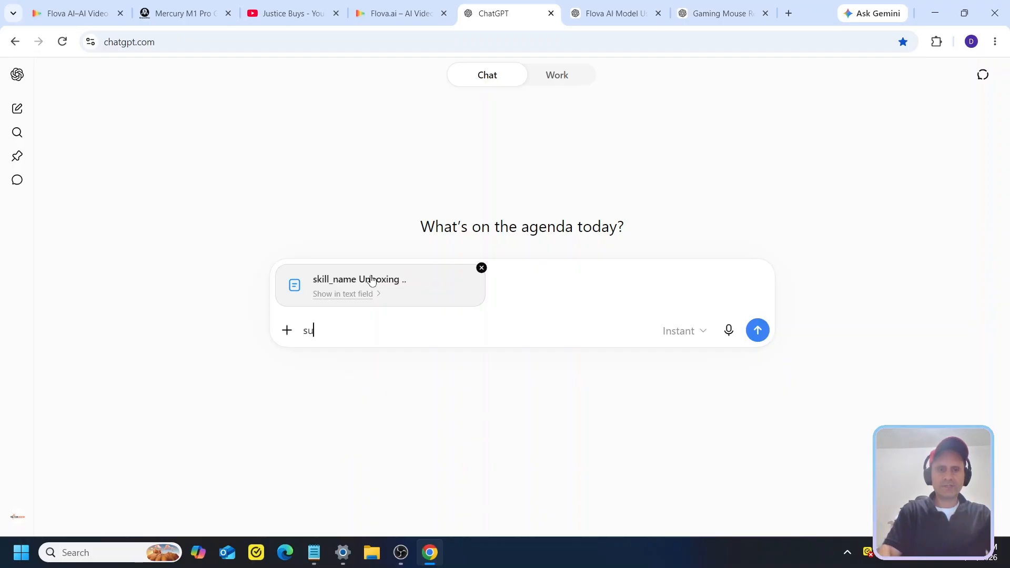
text(mmarize t)
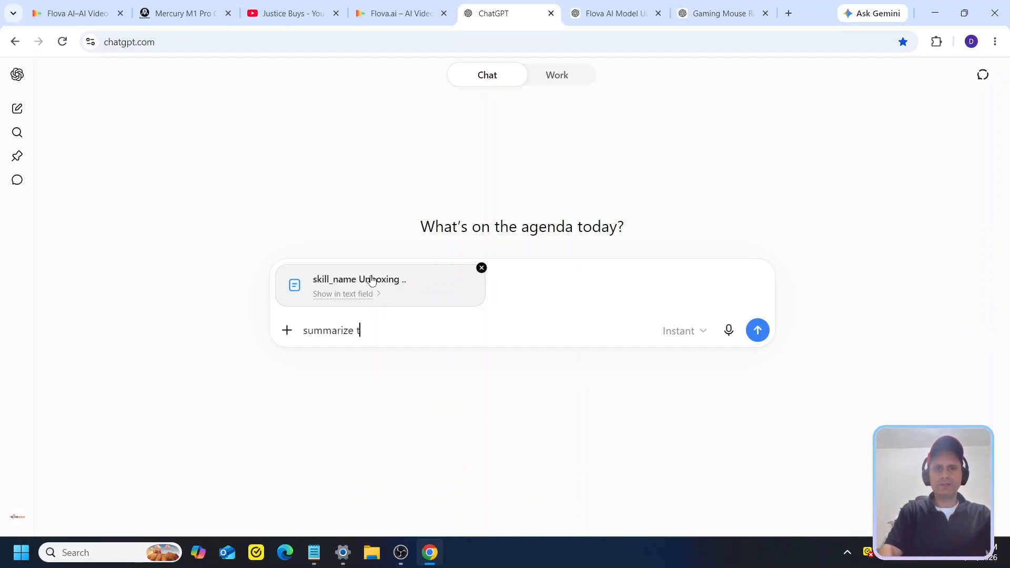
text(his skill)
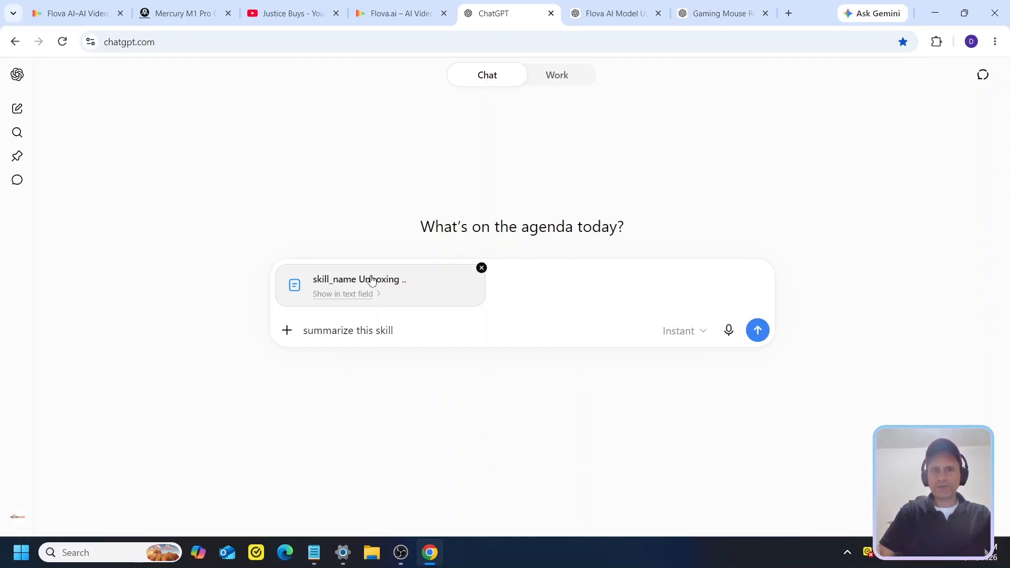
click(397, 13)
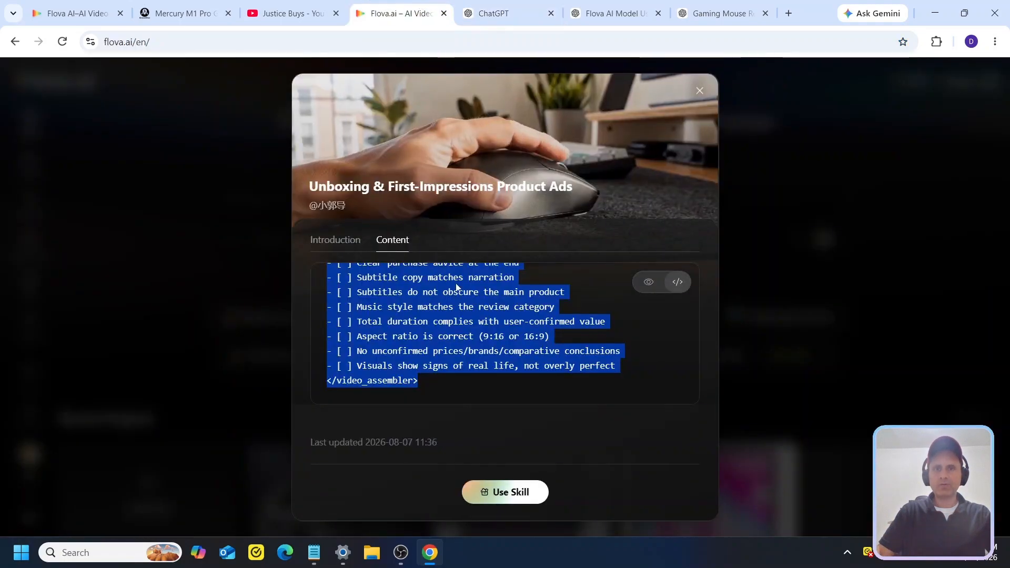
click(500, 4)
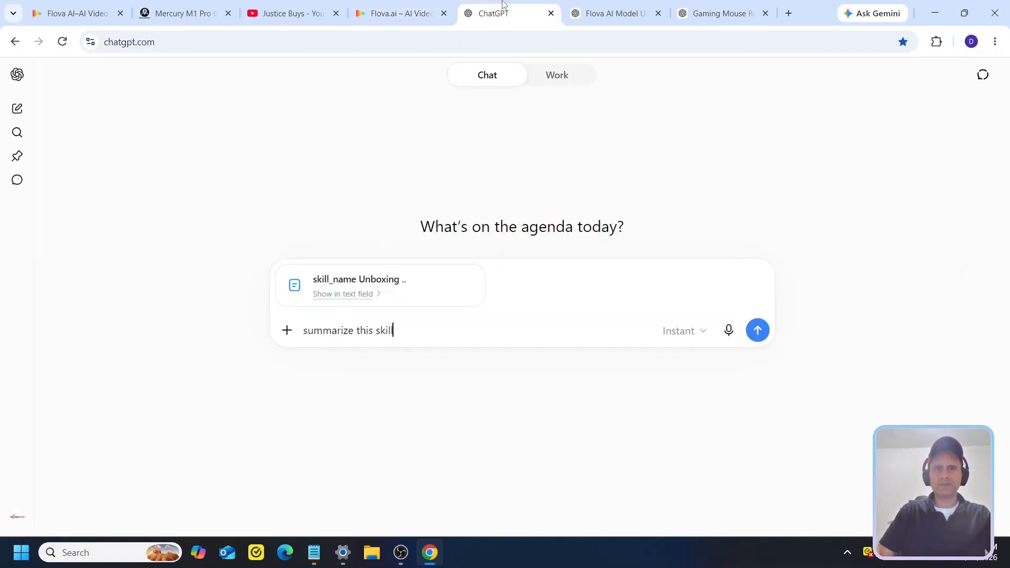
click(758, 330)
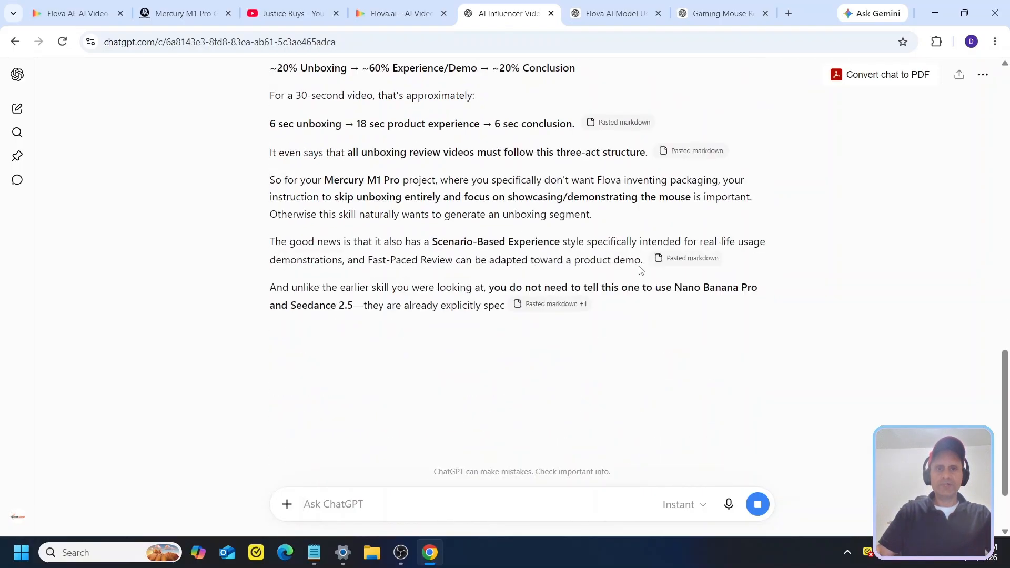
Read ChatGPT's summary from its beginning, examining the skill's workflow, duration, aspect ratio and review style options
scroll(640, 268, up, 15)
scroll(640, 264, up, 3)
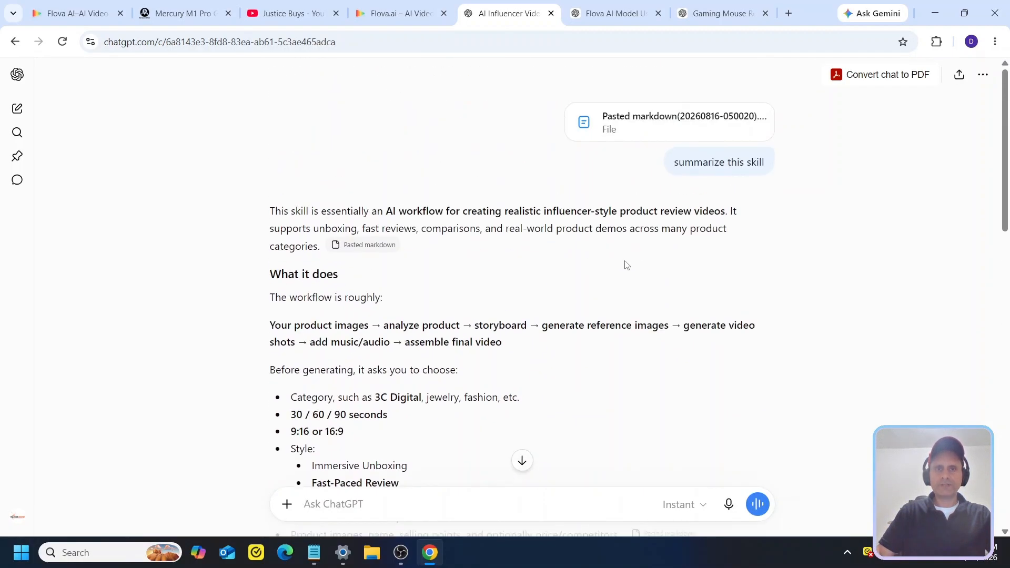
scroll(596, 267, down, 1)
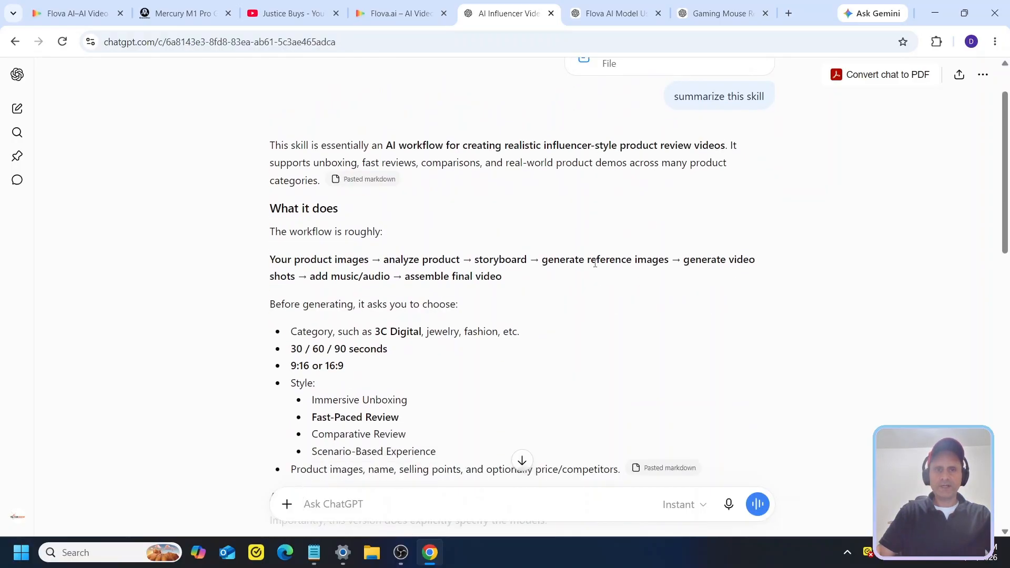
scroll(595, 263, down, 1)
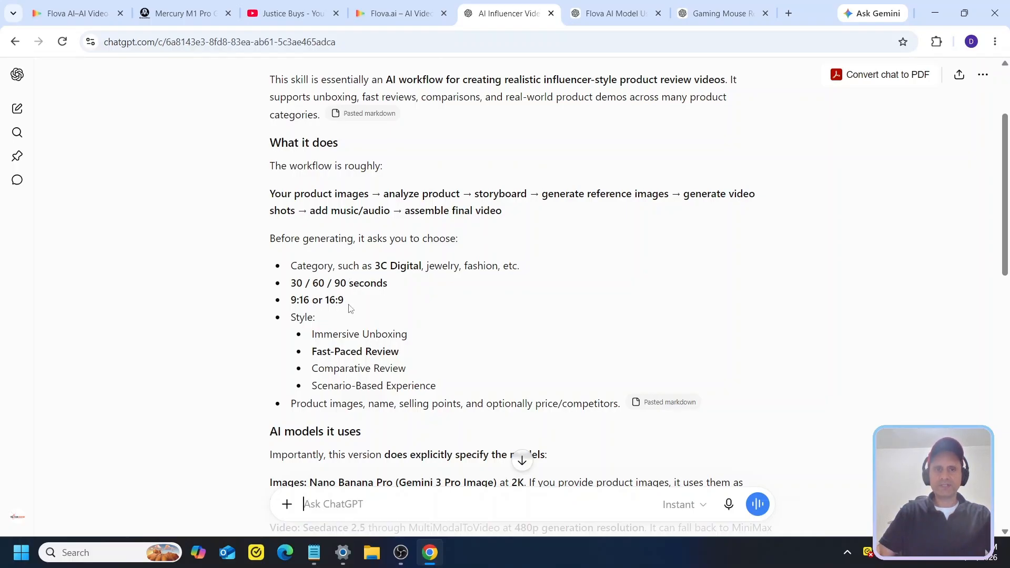
scroll(387, 313, down, 1)
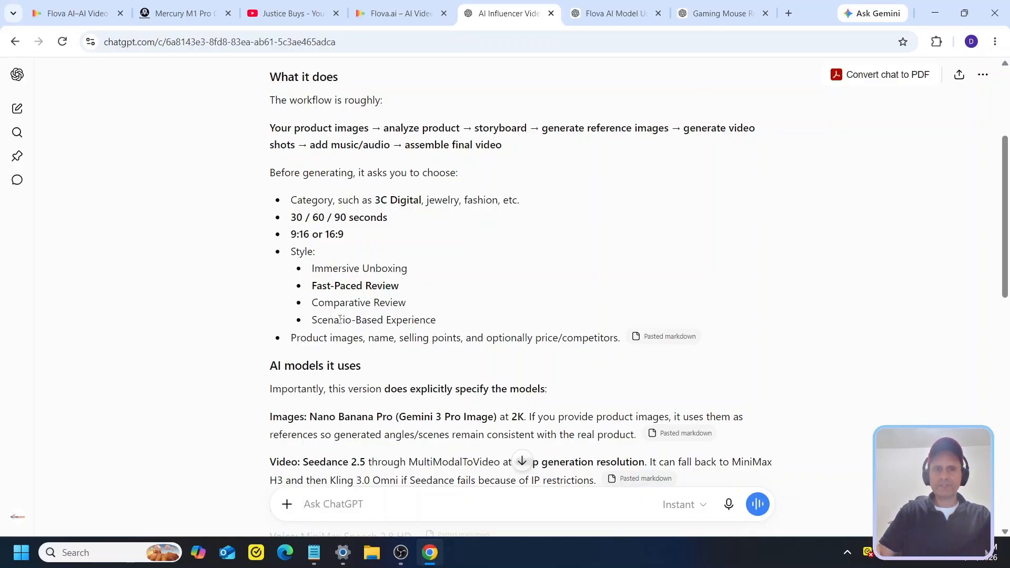
drag(340, 319, 436, 319)
click(373, 318)
drag(333, 276, 388, 297)
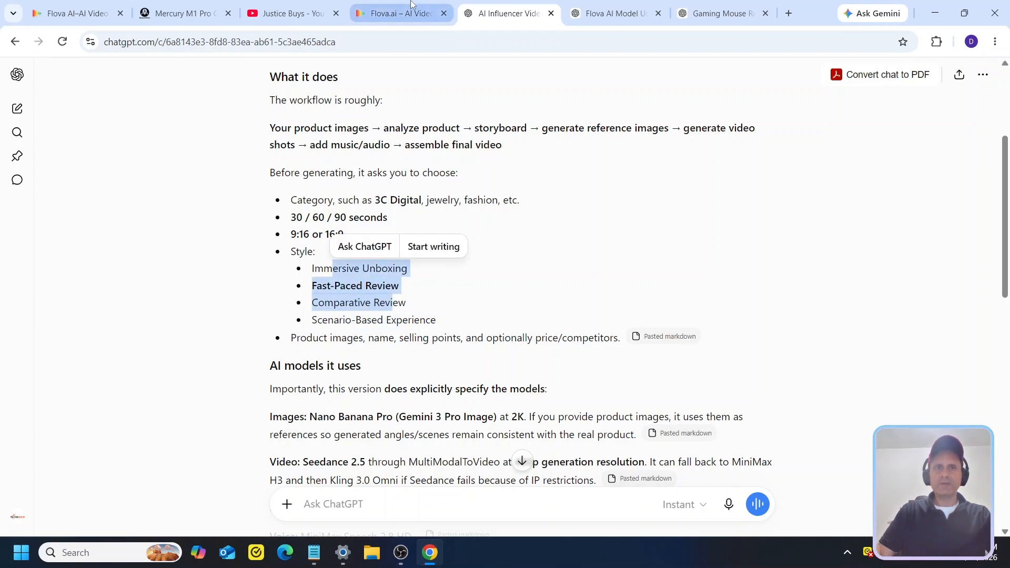
Return to Flova.ai and examine the skill's source text for its review categories, video durations and review styles
click(399, 13)
scroll(629, 346, up, 20)
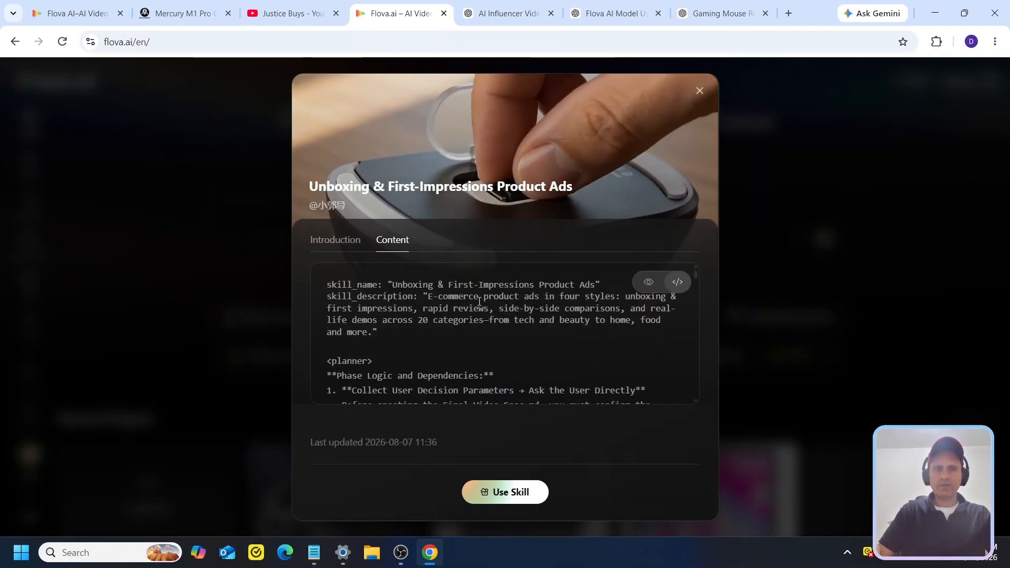
scroll(489, 297, down, 1)
scroll(462, 305, up, 1)
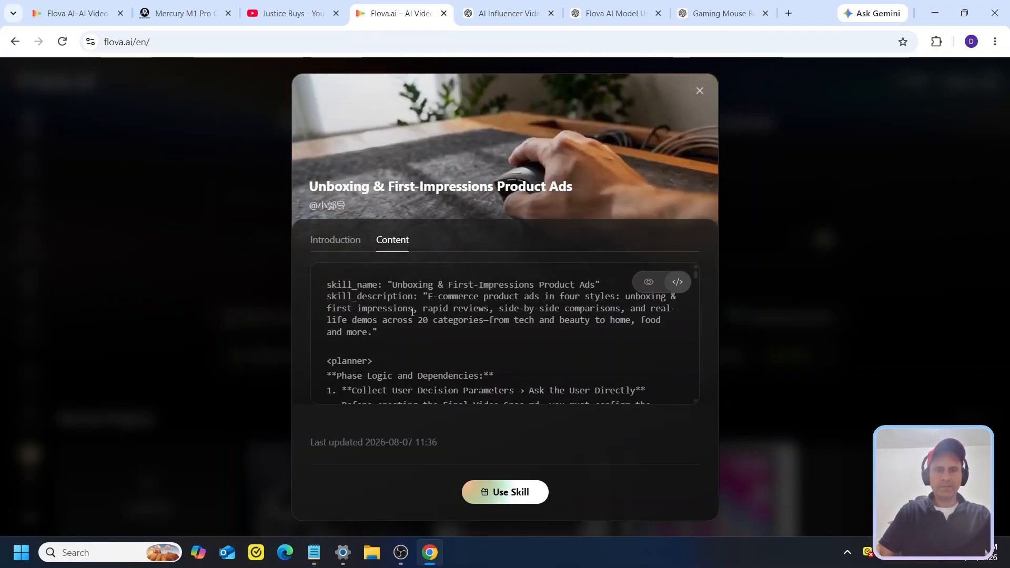
scroll(415, 314, down, 5)
scroll(419, 316, up, 2)
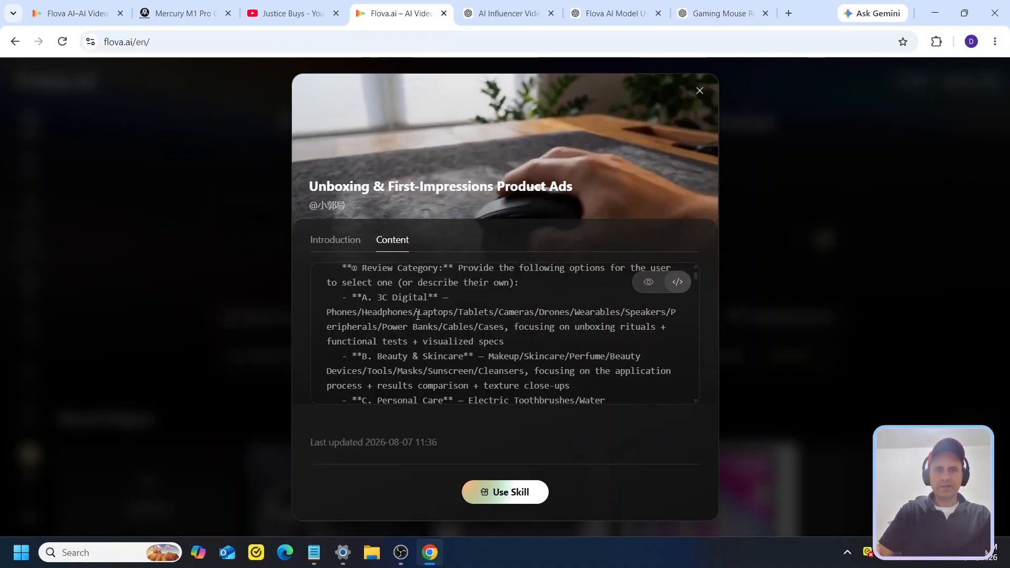
scroll(419, 314, down, 6)
scroll(419, 313, down, 10)
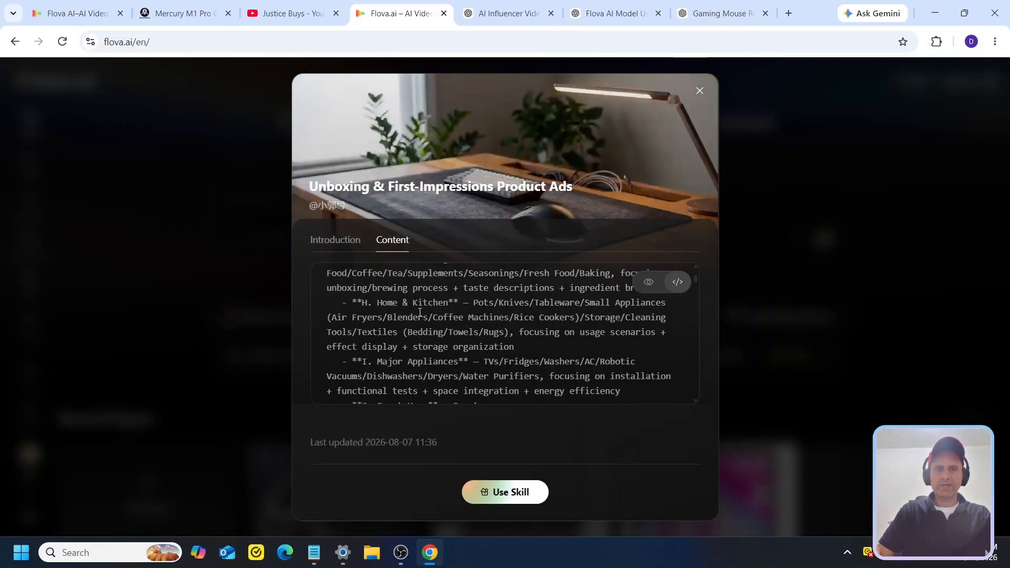
scroll(419, 309, down, 10)
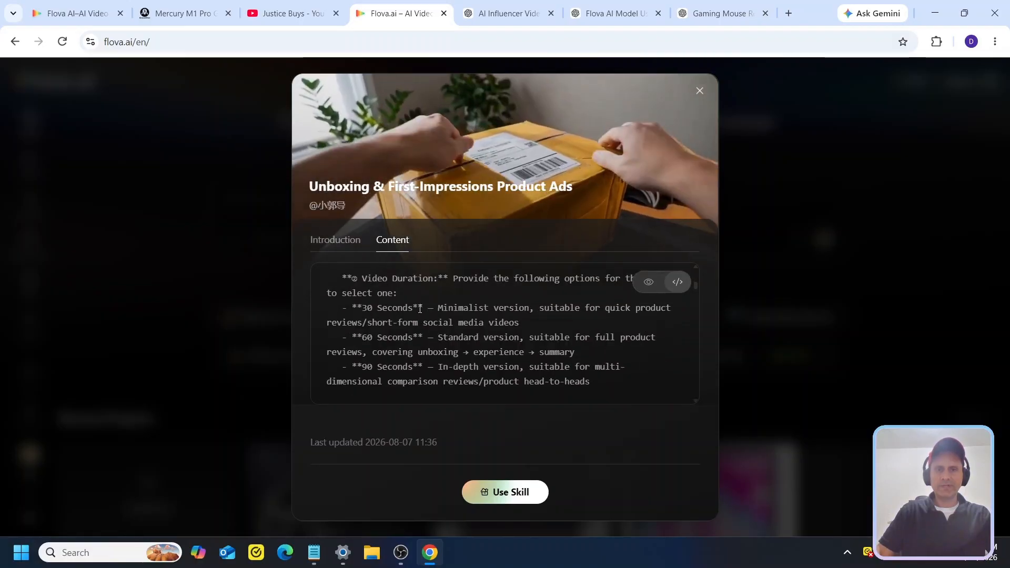
scroll(419, 309, down, 5)
scroll(419, 309, down, 3)
scroll(420, 309, down, 3)
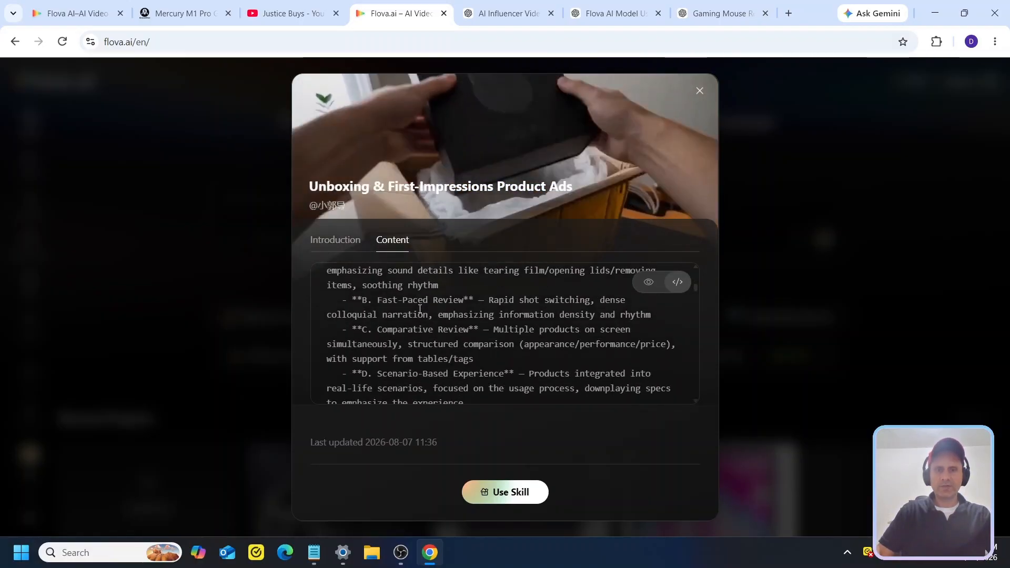
scroll(420, 308, up, 3)
scroll(420, 308, down, 3)
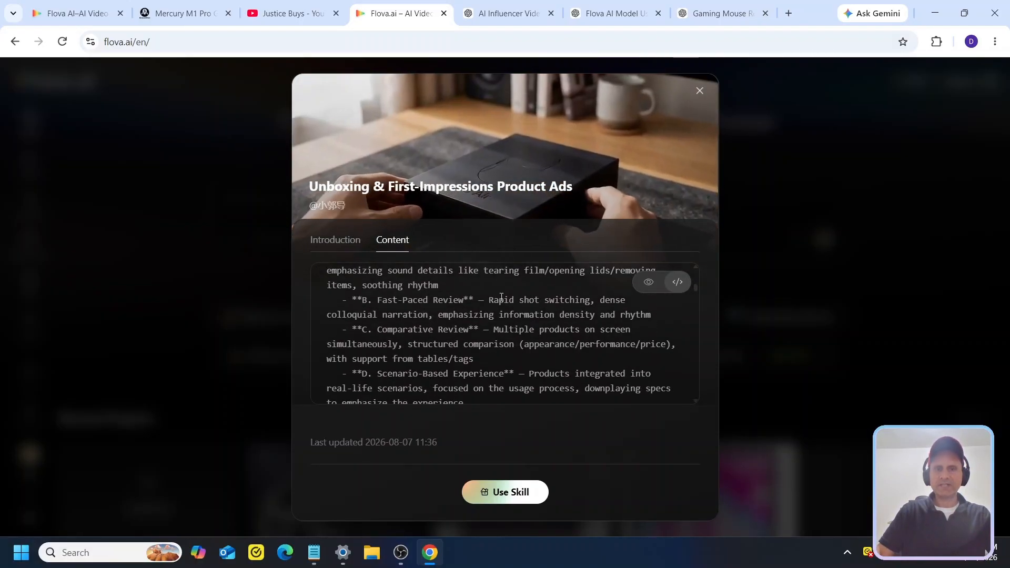
Examine the Fast-Paced Review description among the review styles in the skill's source text
drag(488, 301, 581, 312)
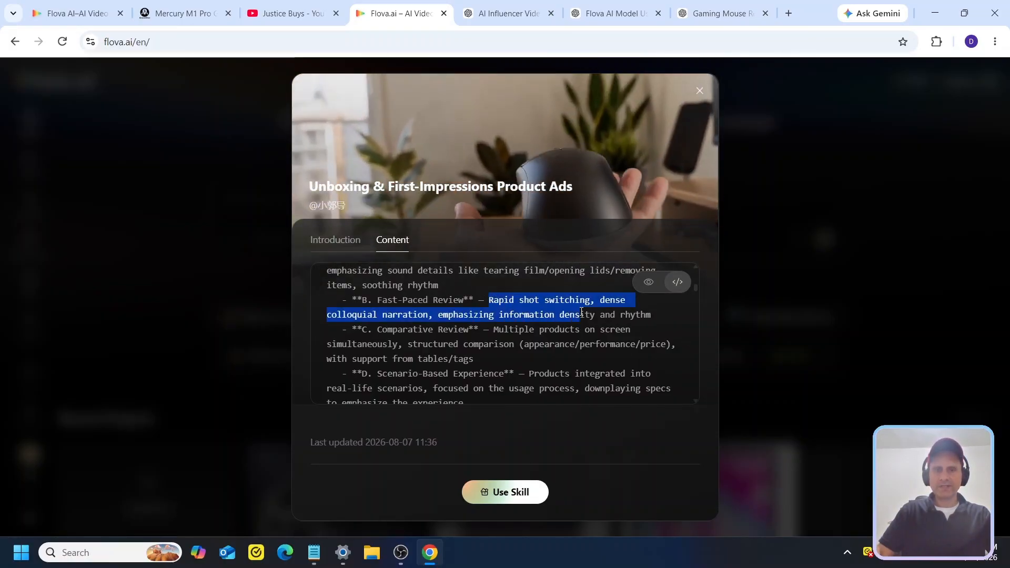
scroll(473, 326, up, 1)
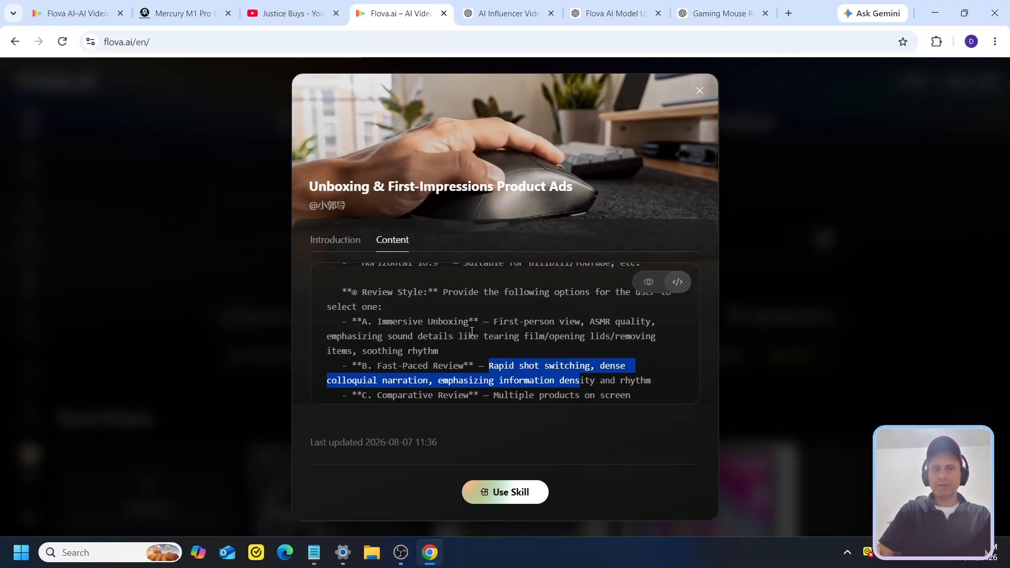
scroll(407, 310, down, 1)
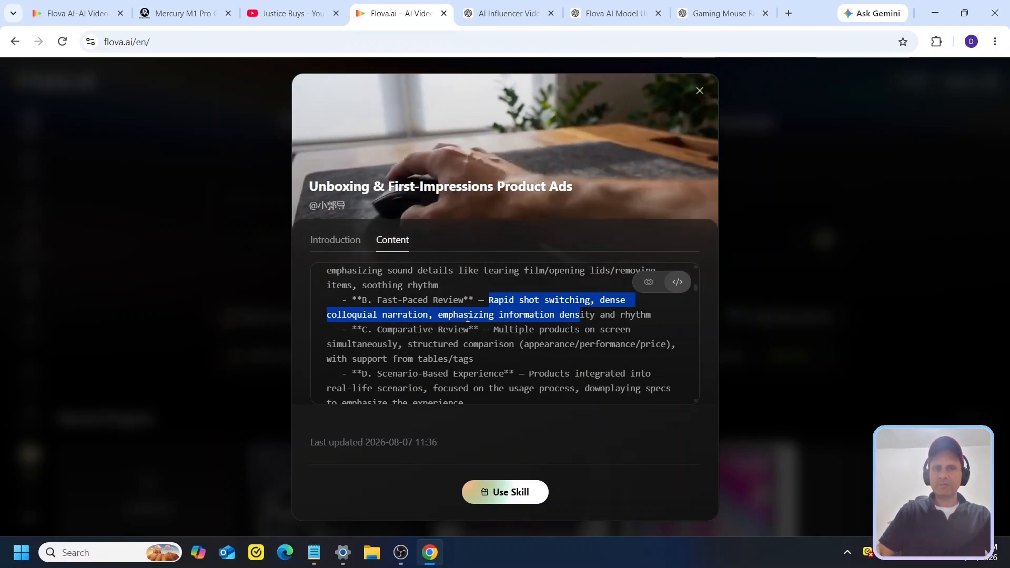
Switch to ChatGPT and reread the skill summary from its workflow through the setup options to the AI models section
click(505, 13)
scroll(487, 182, up, 4)
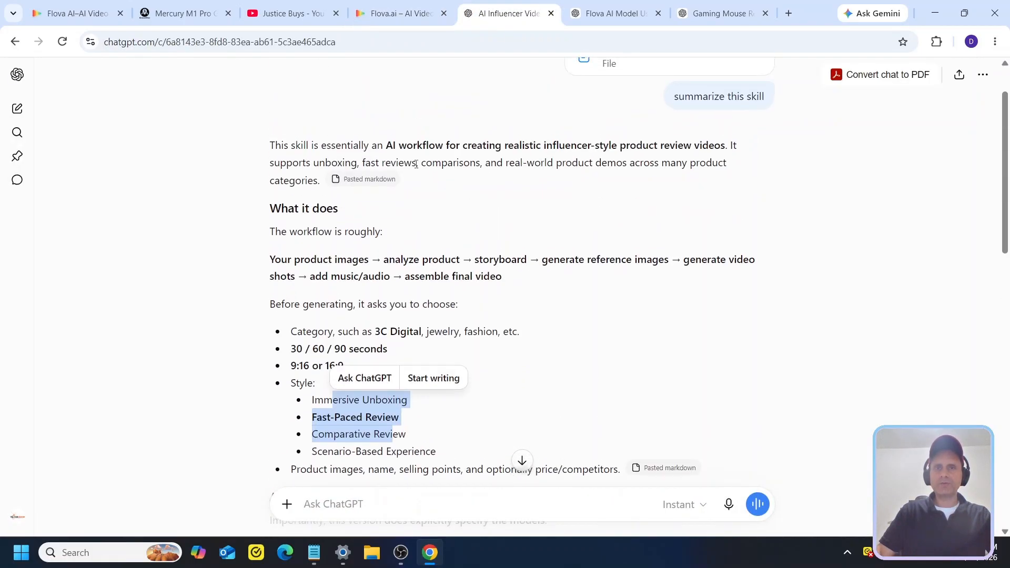
scroll(325, 165, down, 3)
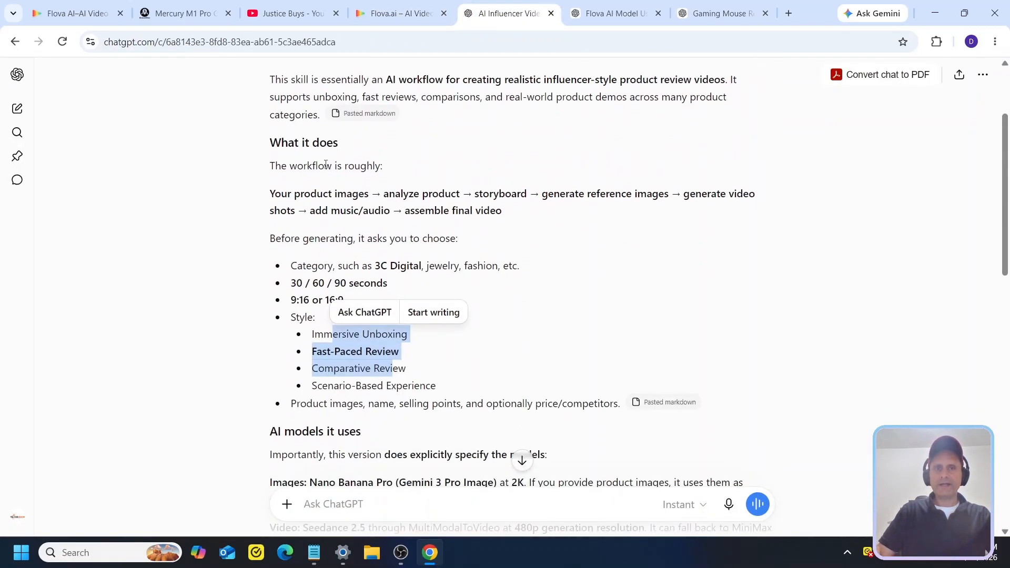
scroll(368, 187, down, 1)
click(392, 170)
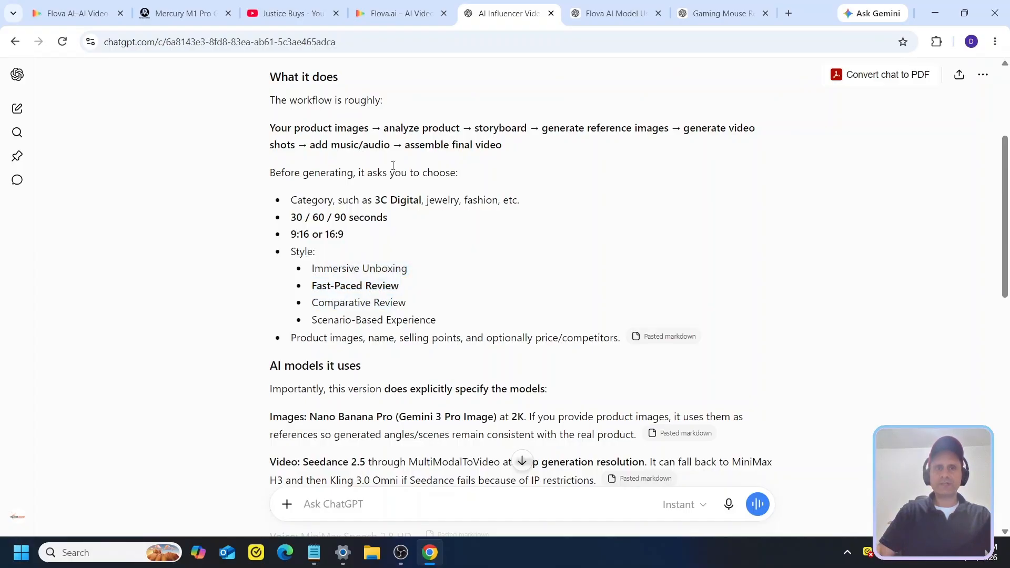
scroll(288, 182, down, 3)
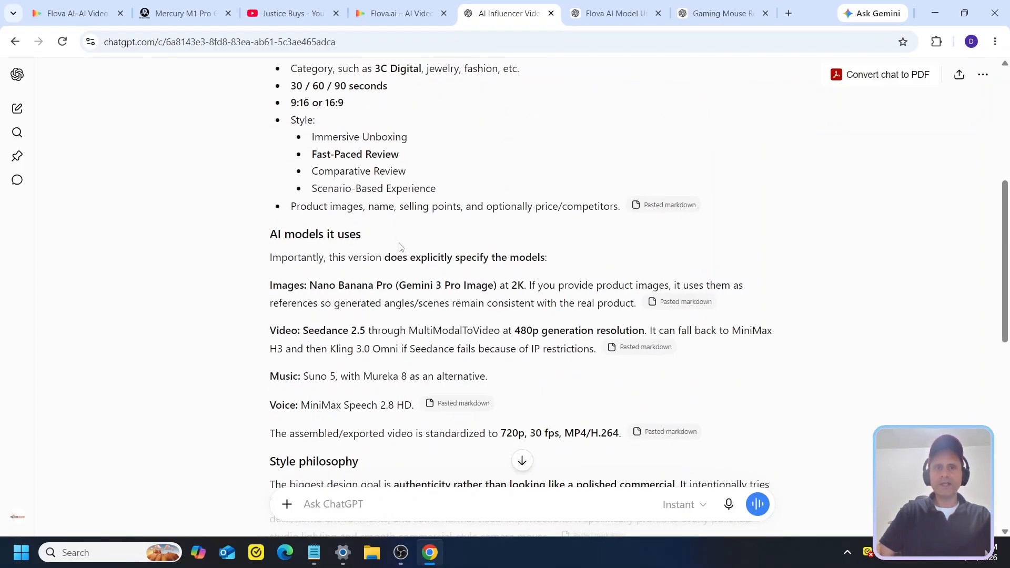
scroll(376, 229, down, 1)
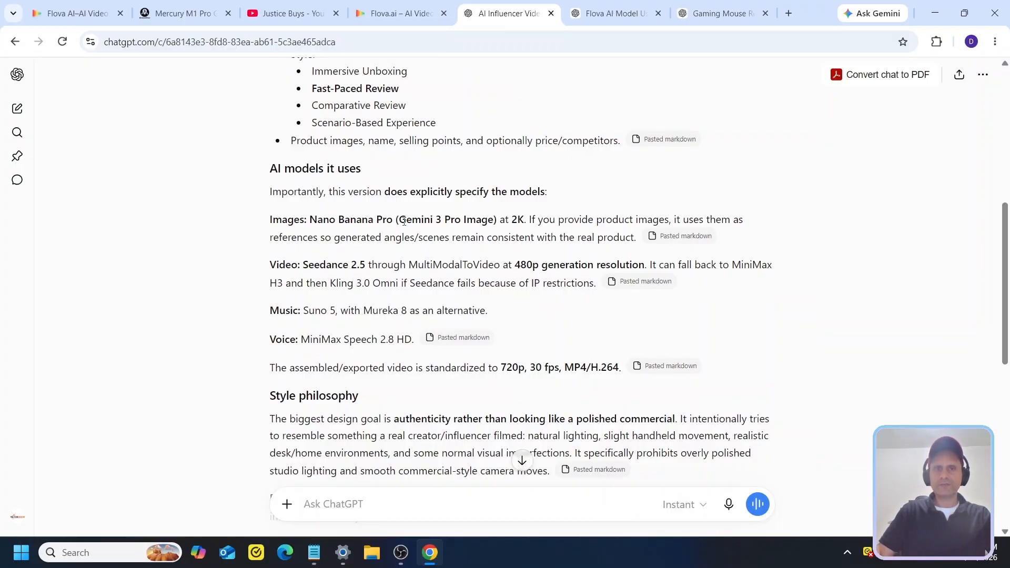
Examine which image and video generation models the summary lists for the skill, highlighting their names
drag(395, 219, 311, 220)
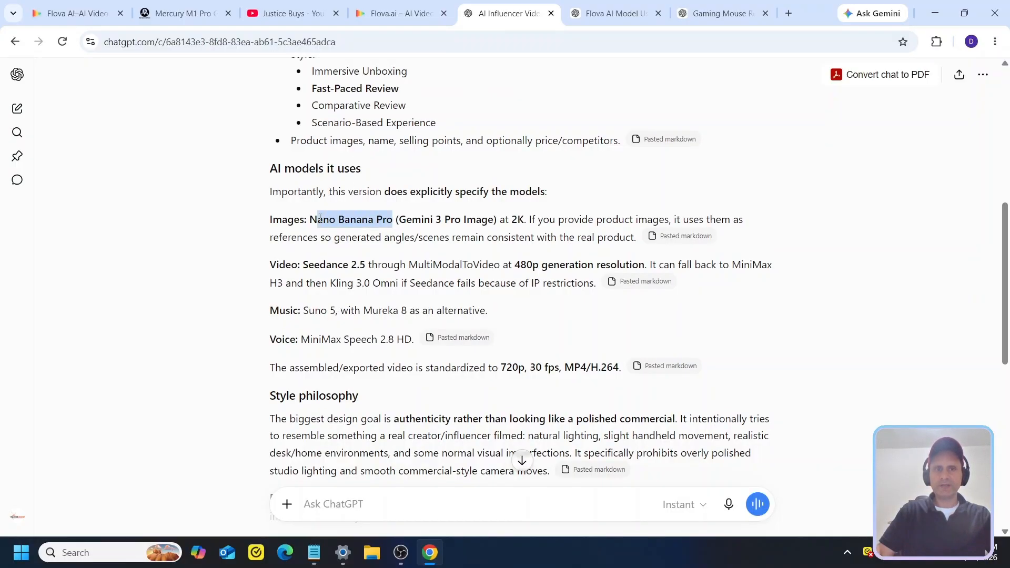
click(361, 253)
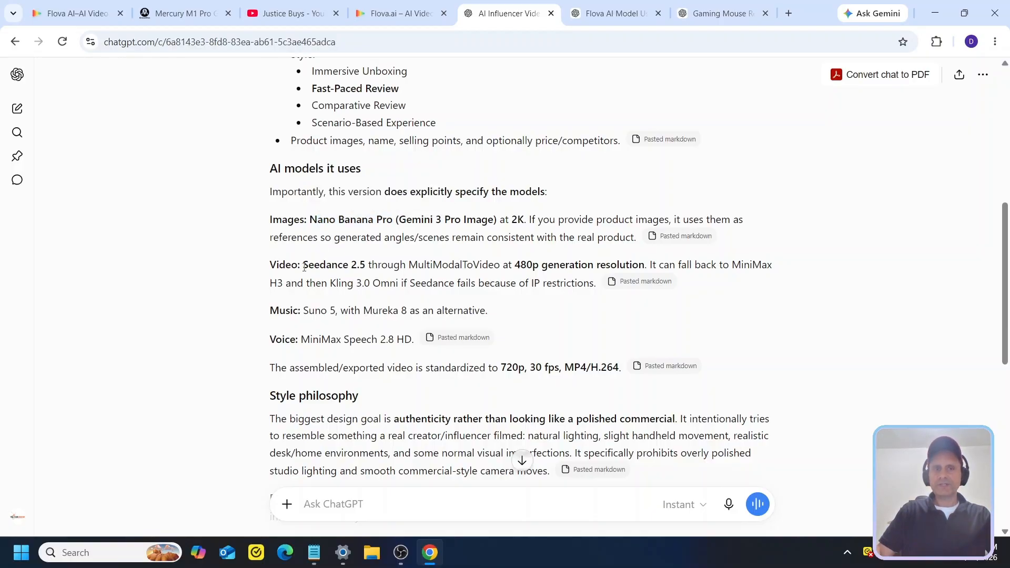
mouse_move(304, 266)
mouse_down()
mouse_move(371, 265)
mouse_move(304, 266)
mouse_up()
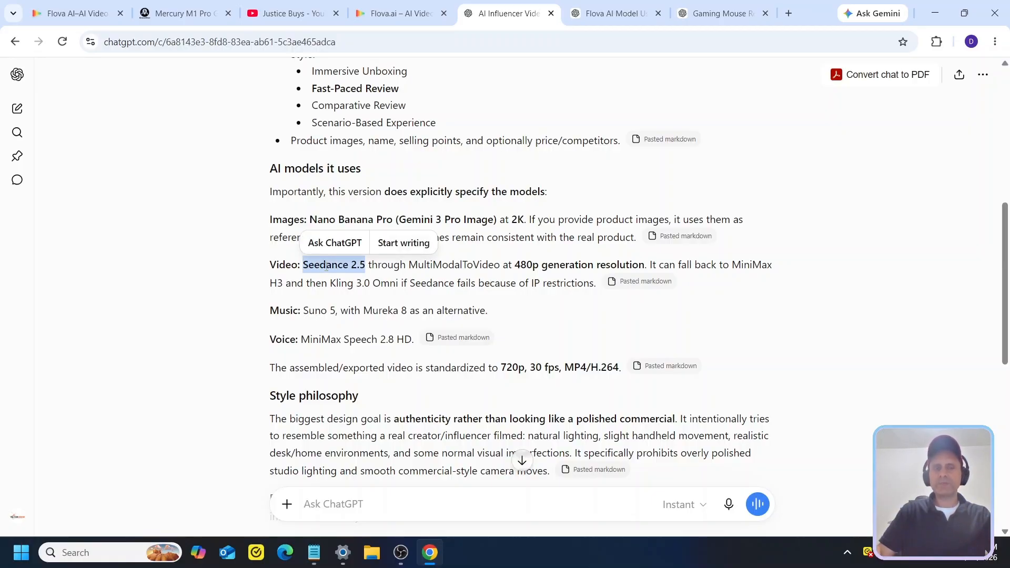
click(365, 265)
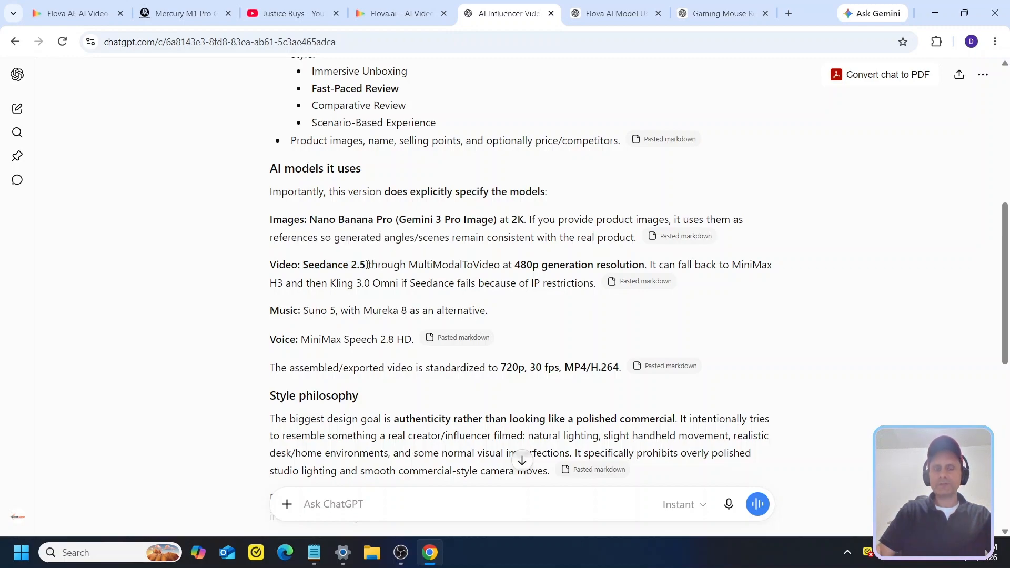
drag(367, 265, 301, 265)
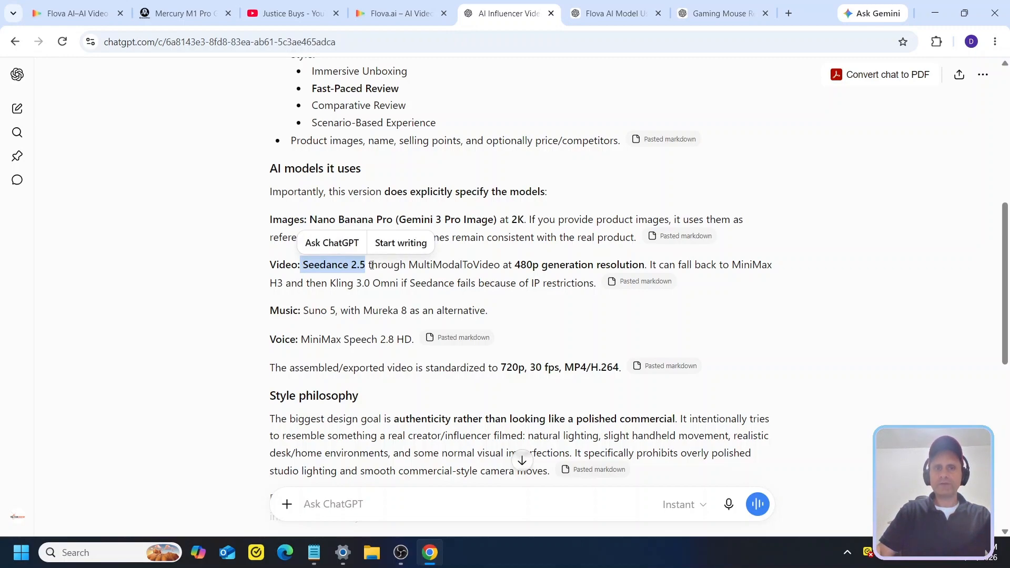
click(403, 275)
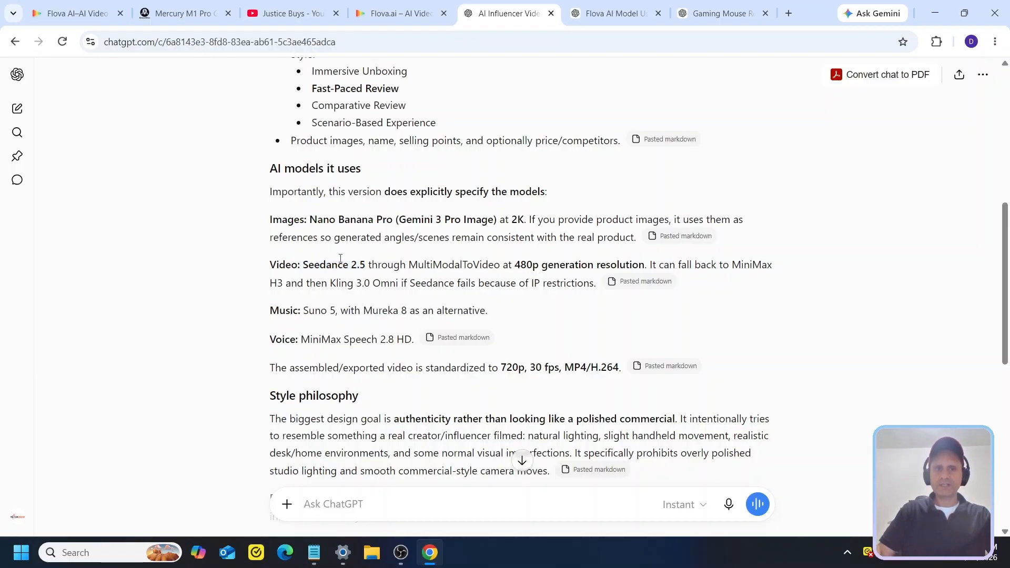
Go back over the summary's workflow and the choices the skill asks for before generating
scroll(395, 263, down, 1)
scroll(454, 144, up, 4)
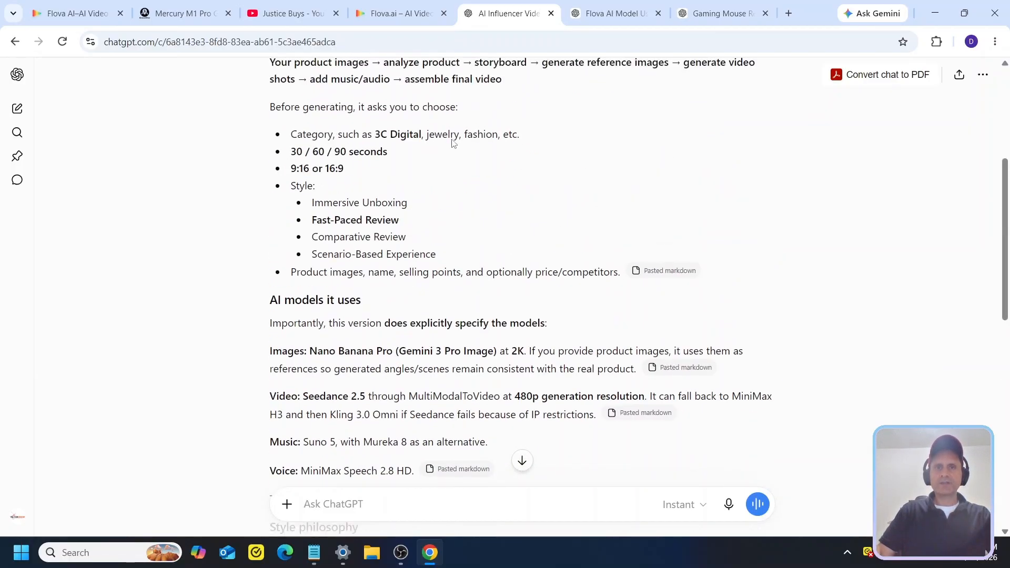
scroll(444, 194, up, 3)
scroll(425, 234, down, 3)
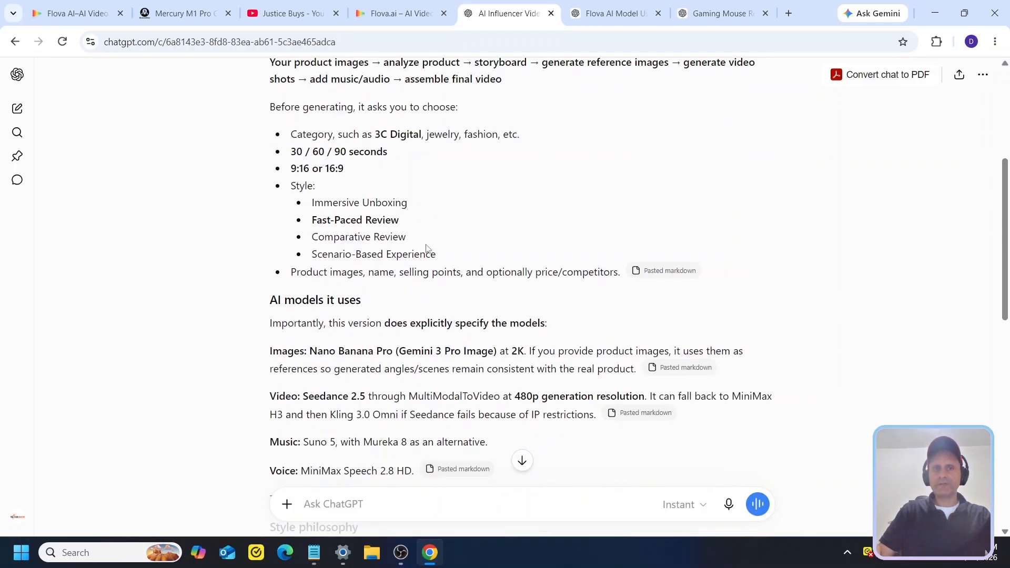
scroll(383, 184, up, 1)
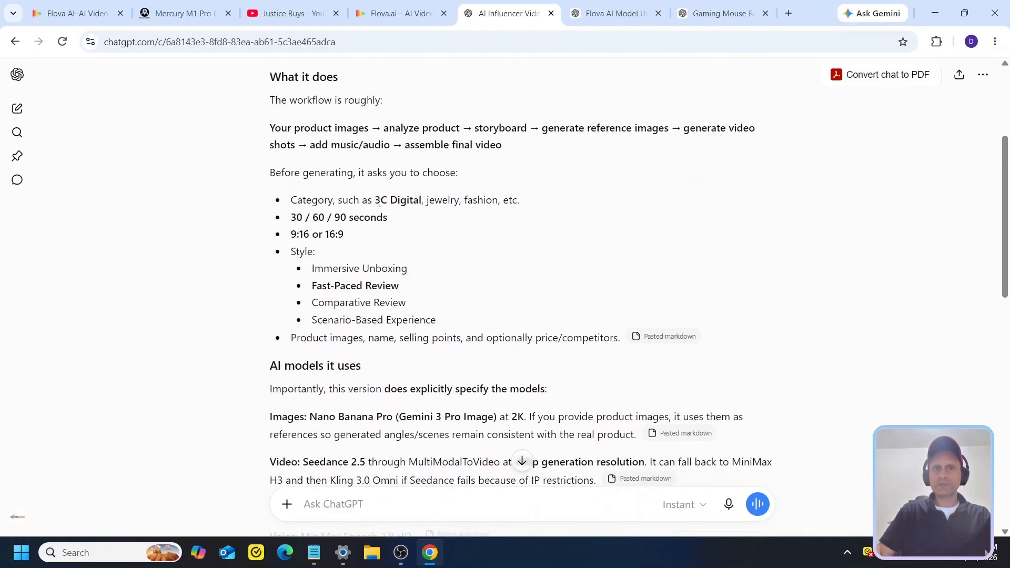
click(412, 11)
click(469, 6)
scroll(383, 237, down, 1)
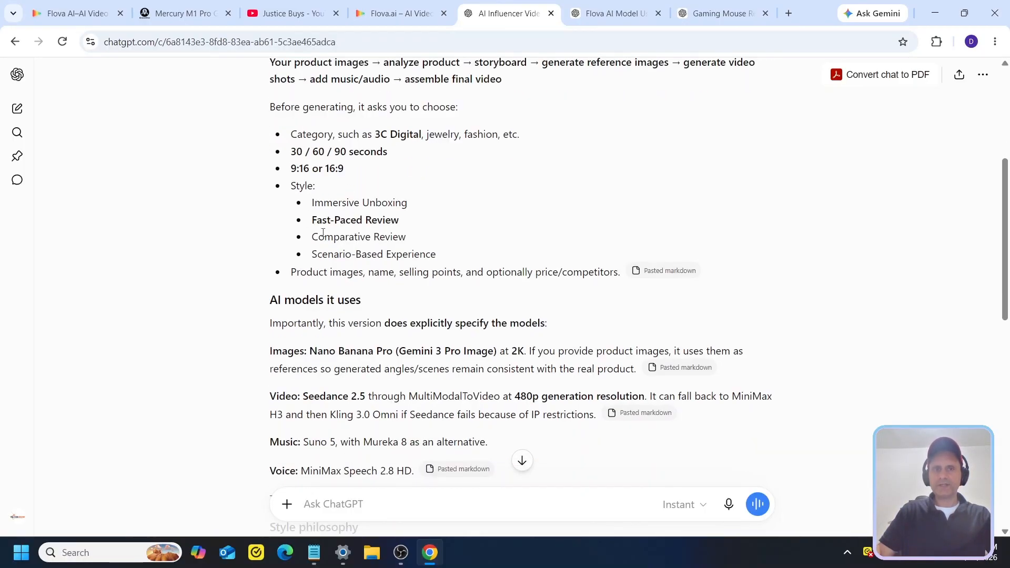
Examine the summary's aspect ratio and Fast-Paced Review options, highlighting each, and recheck its models and style philosophy
drag(312, 220, 399, 221)
drag(291, 168, 315, 170)
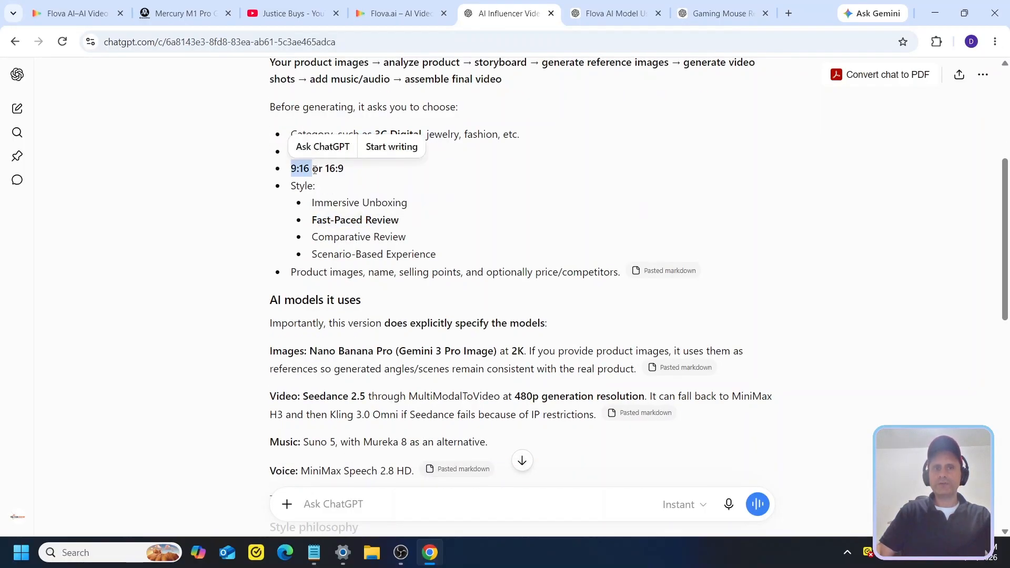
click(320, 170)
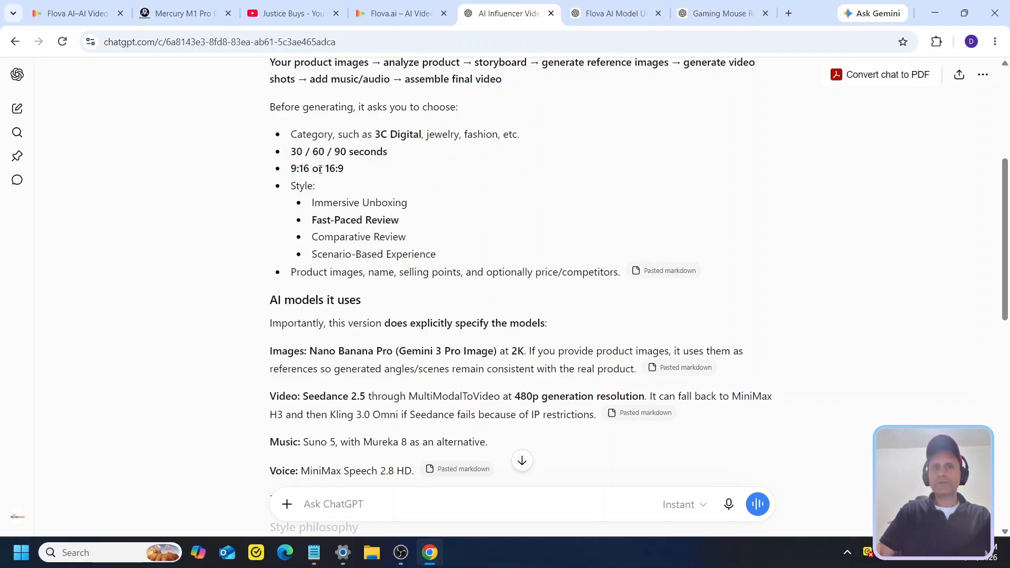
drag(314, 221, 398, 221)
click(347, 214)
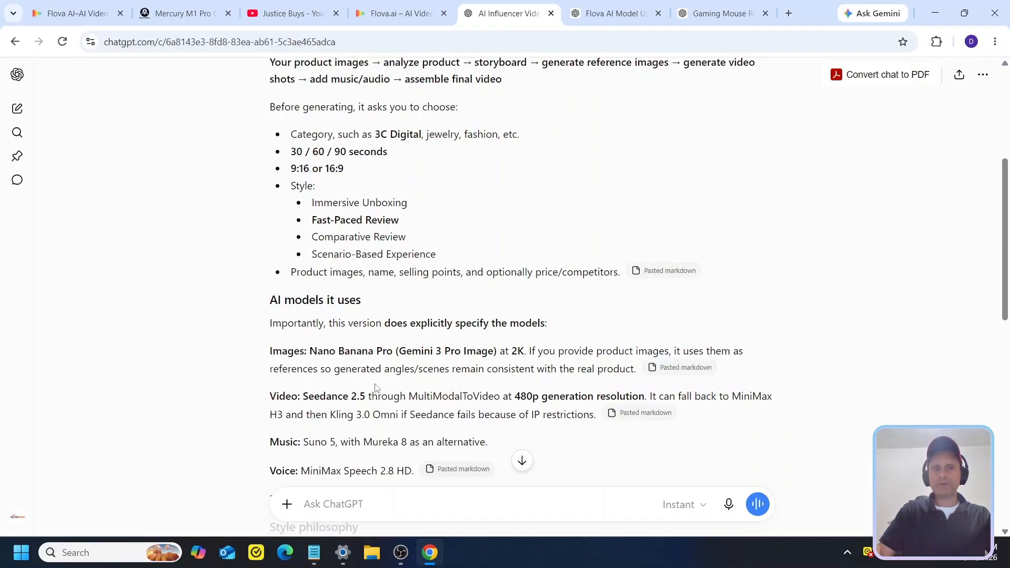
scroll(375, 388, down, 3)
scroll(381, 314, down, 1)
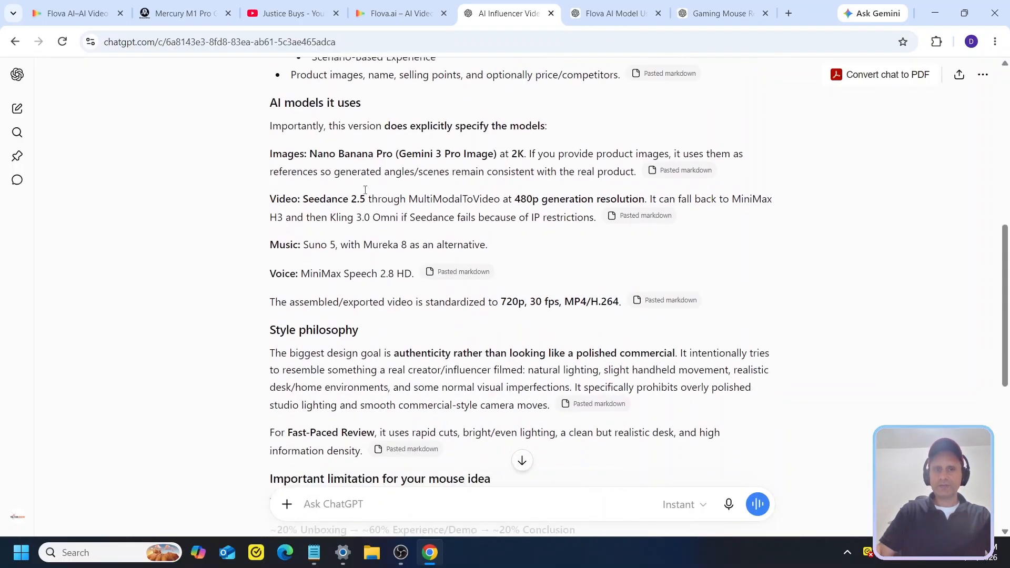
scroll(366, 190, up, 4)
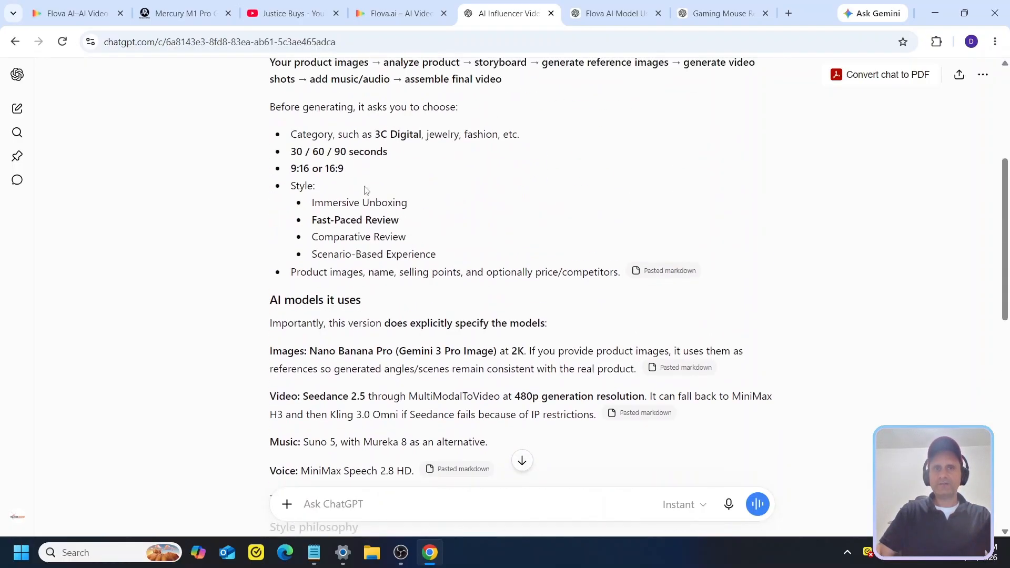
Return to Flova.ai and close the Unboxing & First-Impressions Product Ads skill details
click(392, 11)
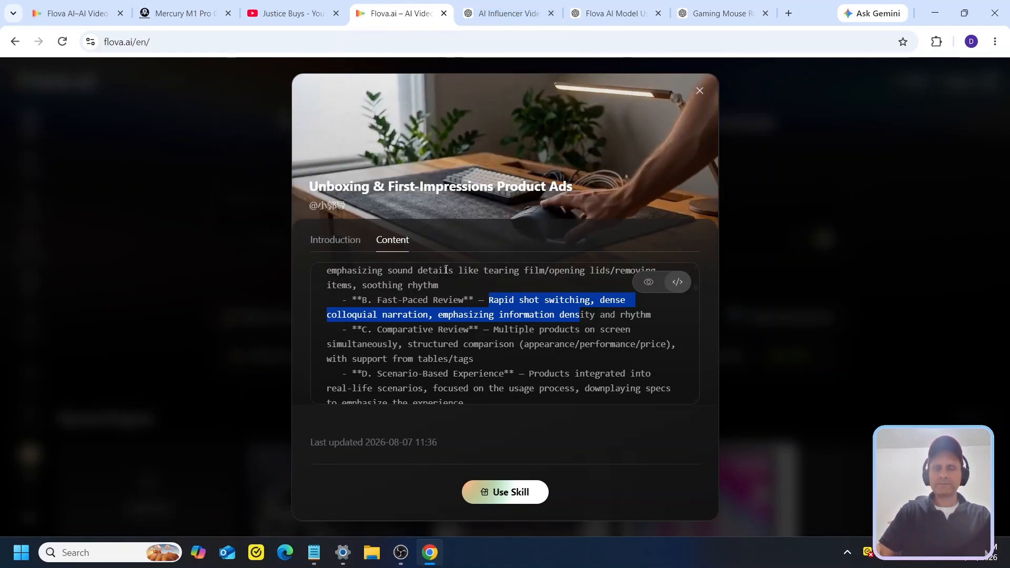
click(492, 9)
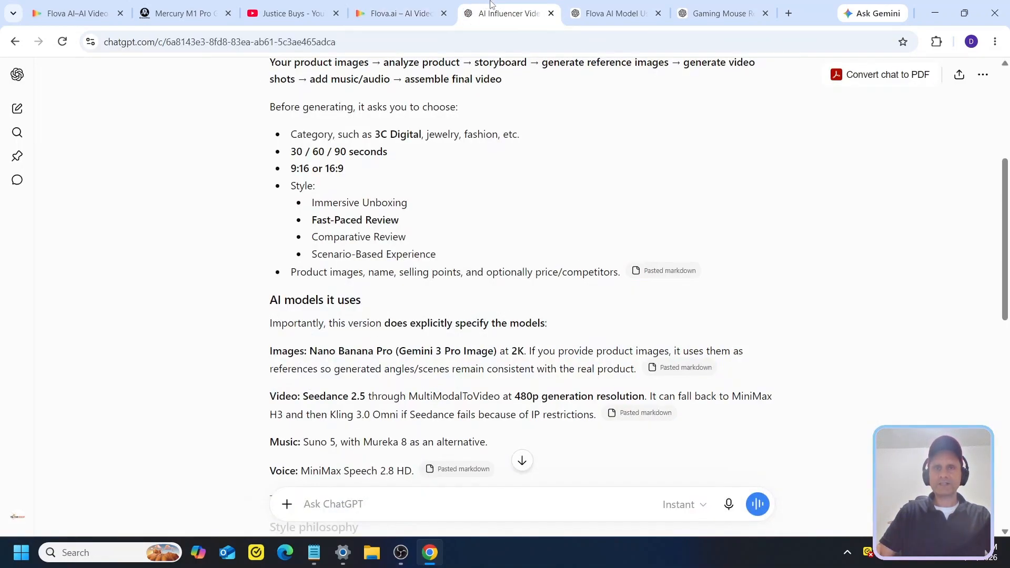
click(309, 6)
click(391, 6)
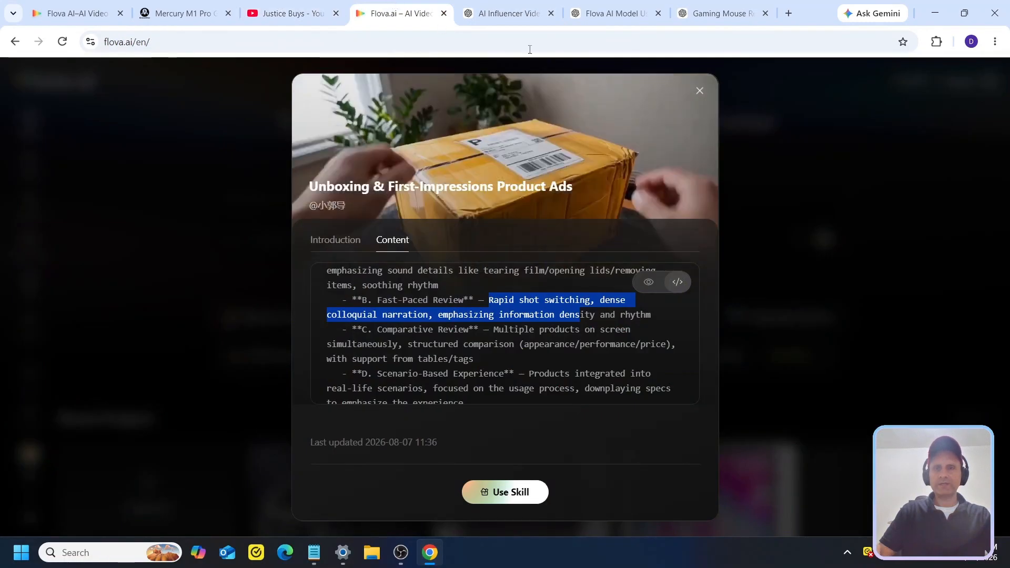
click(698, 90)
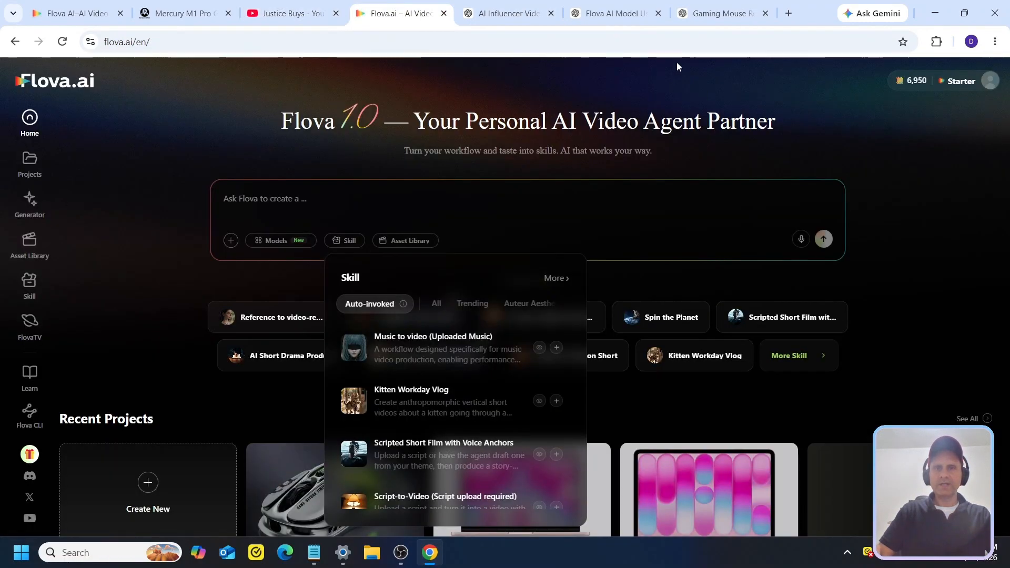
Switch to the Flova AI Model chat in ChatGPT and read the prepared gaming mouse video prompt
click(611, 8)
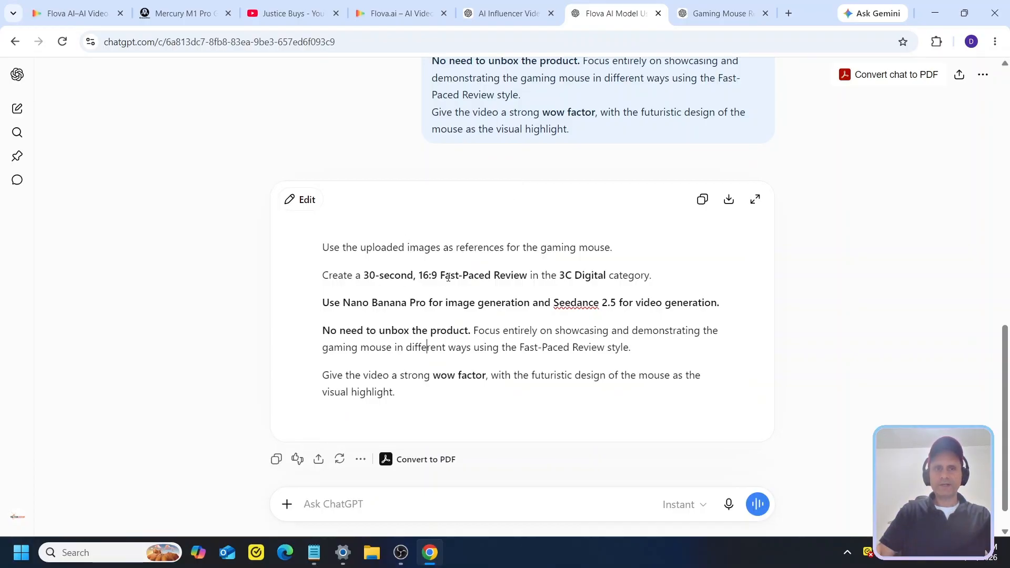
scroll(448, 277, down, 1)
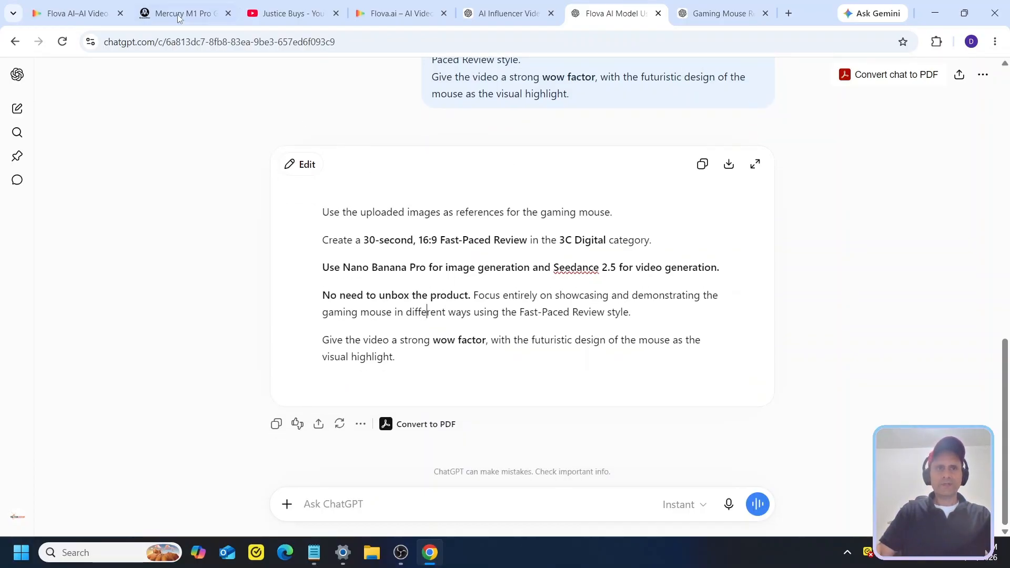
Switch to the Mercury M1 Pro product page, examine the mouse images, and try starting a screen snip
click(177, 16)
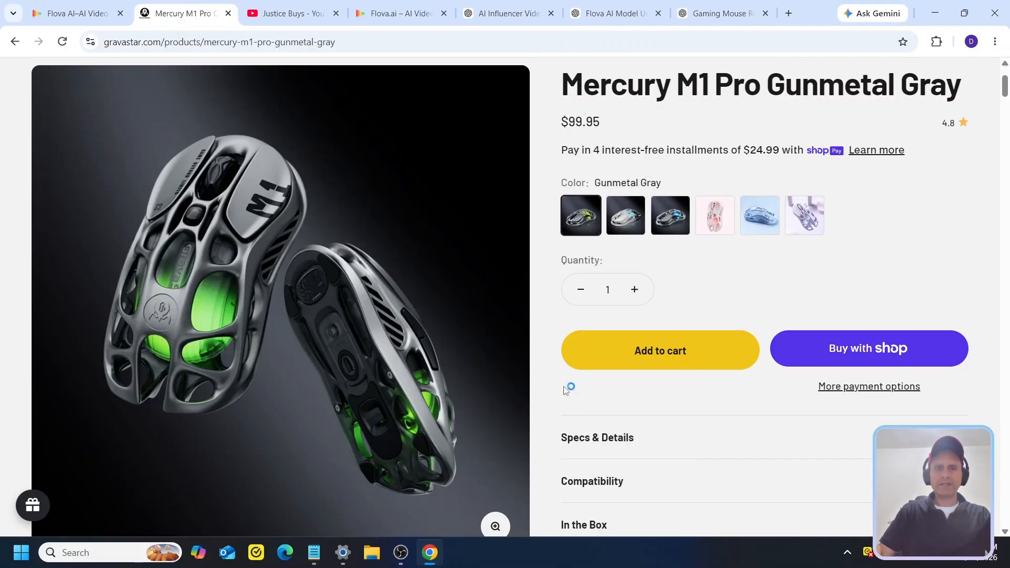
scroll(563, 388, down, 1)
scroll(563, 388, up, 2)
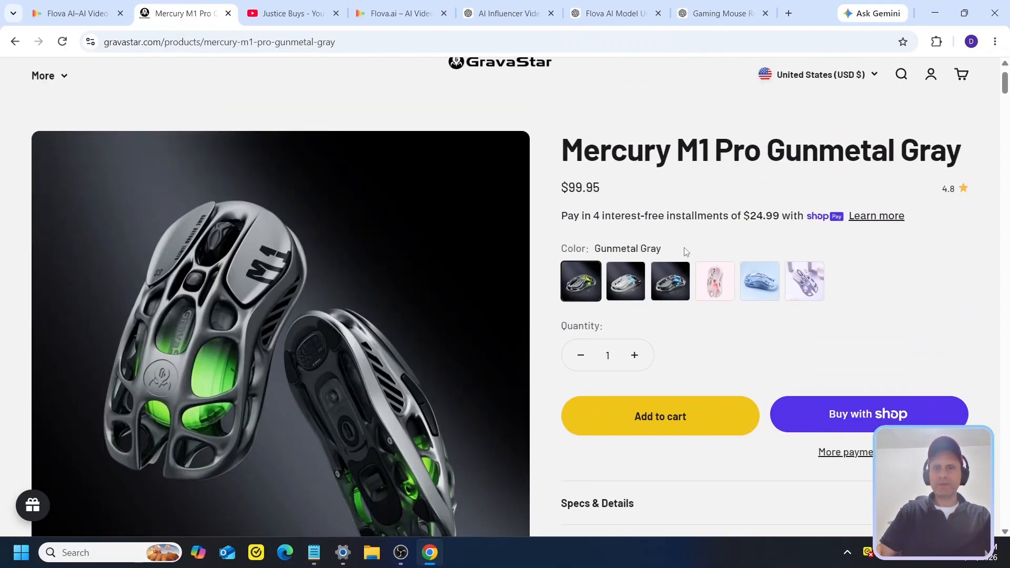
scroll(686, 251, down, 1)
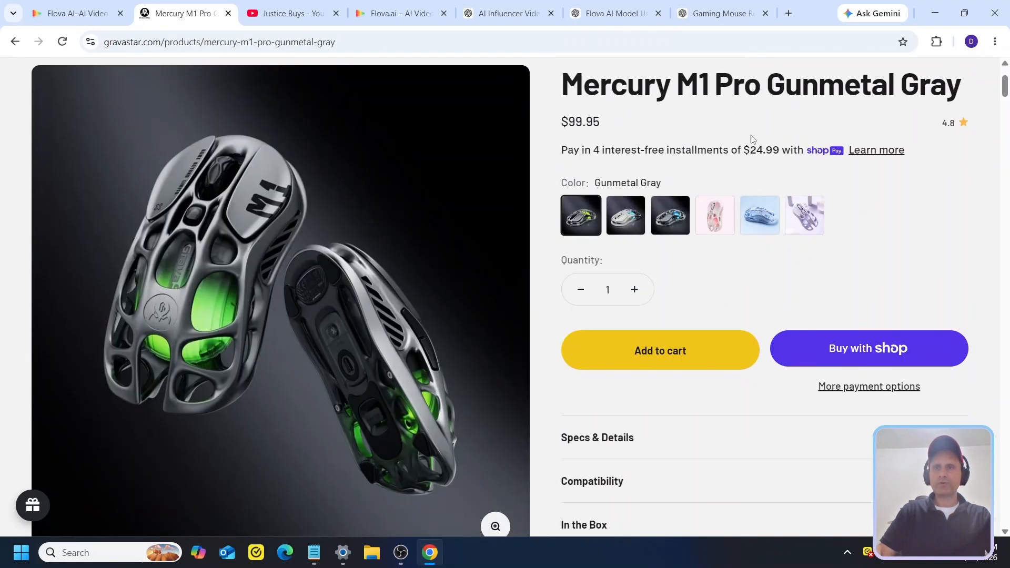
scroll(590, 331, down, 1)
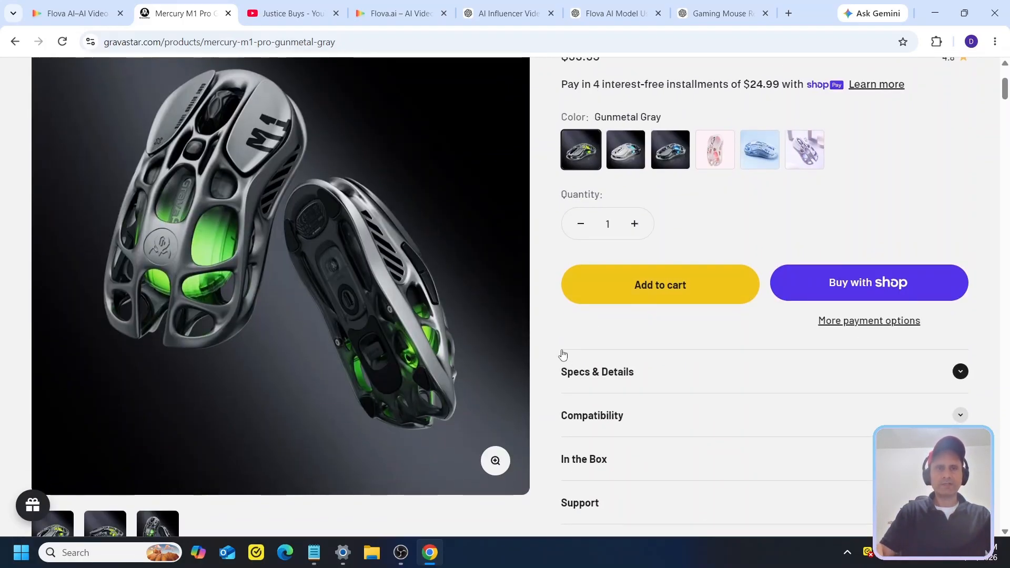
key(super+shift+s)
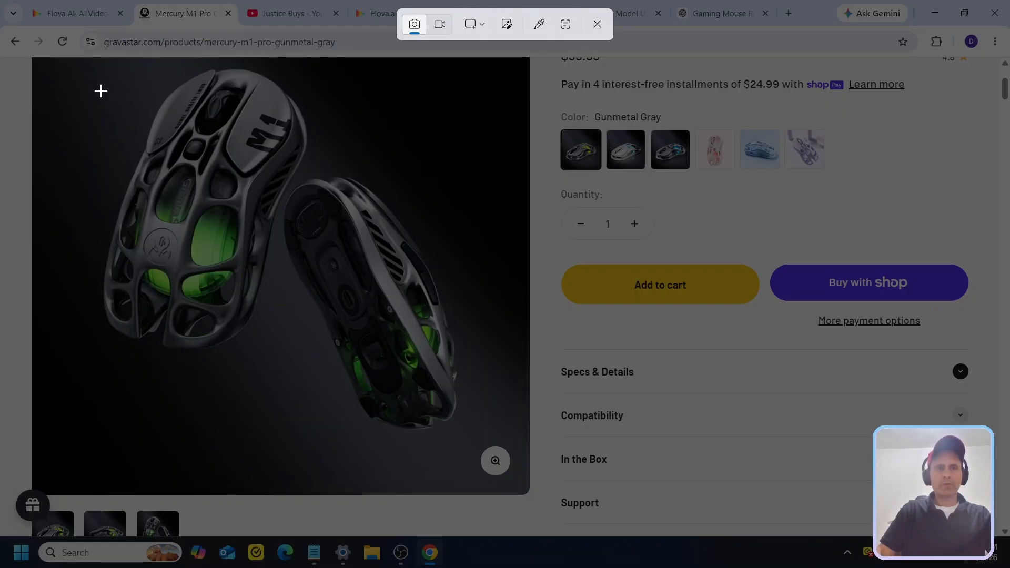
key(Escape)
Return to Flova.ai and add the Unboxing & First-Impressions Product Ads skill to the prompt
click(400, 14)
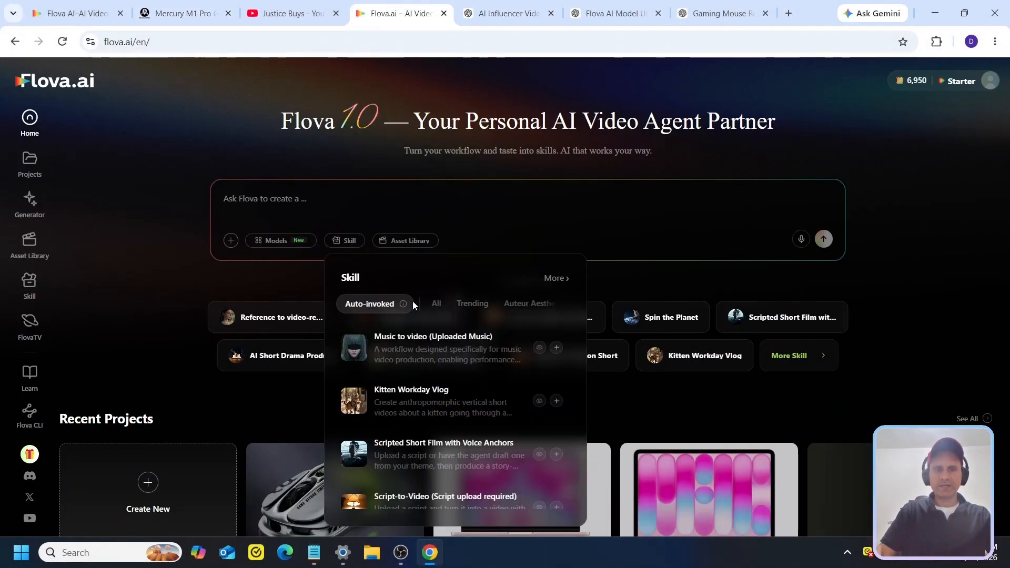
scroll(452, 406, down, 1)
scroll(451, 406, down, 5)
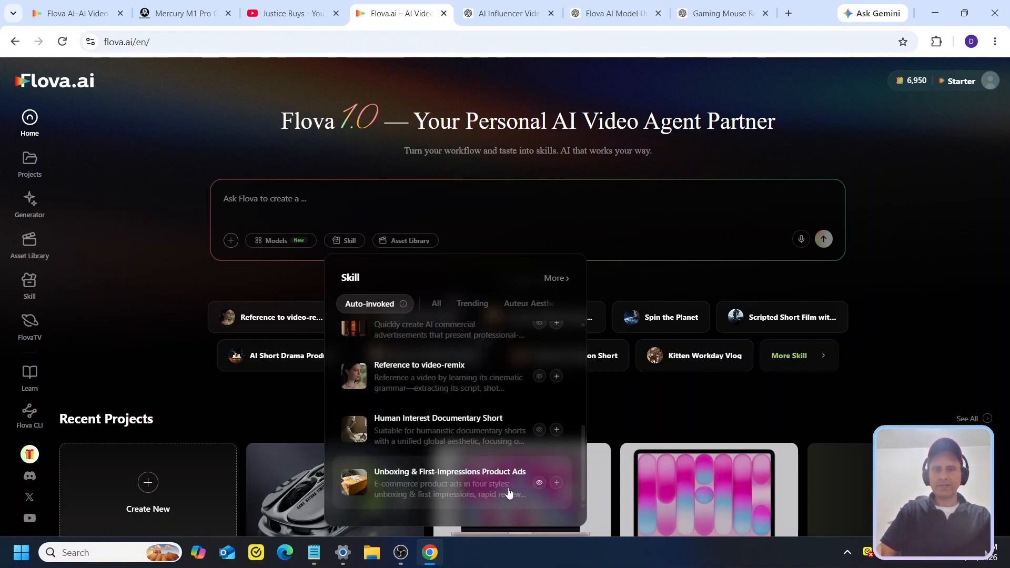
click(481, 490)
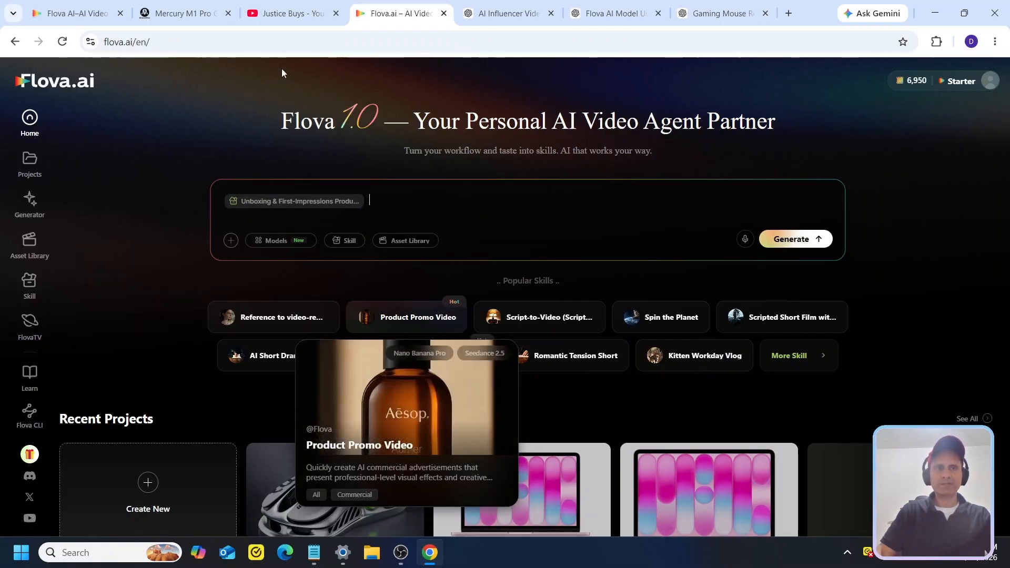
Switch to the Mercury M1 Pro product page and try to snip the image of the mouse's top and underside
click(181, 13)
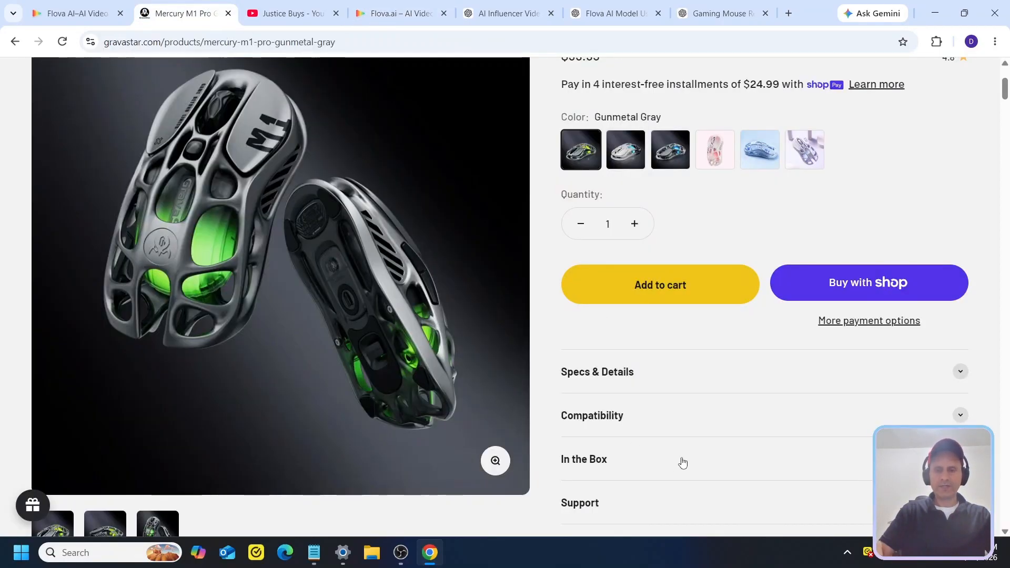
key(super+shift+s)
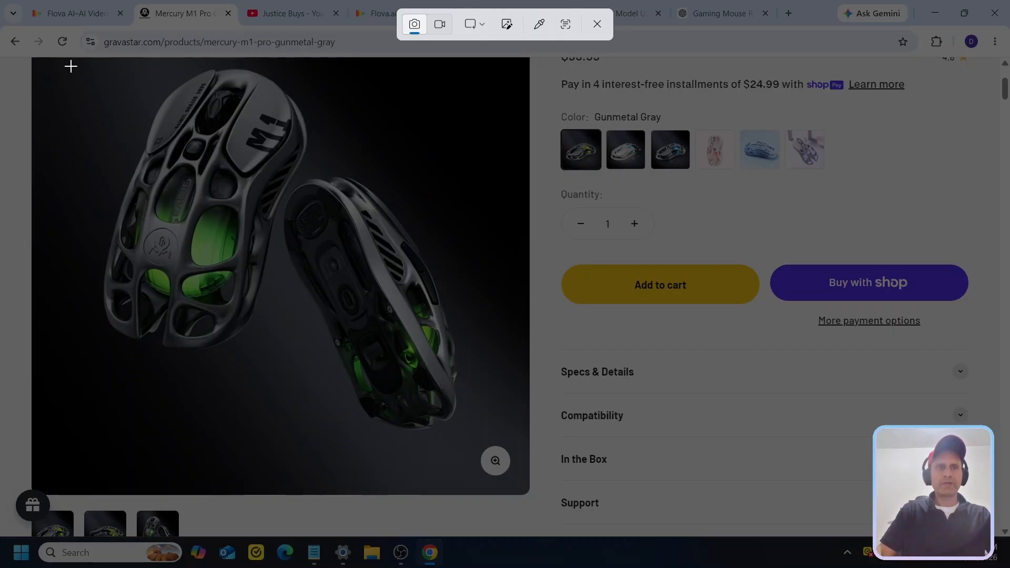
drag(65, 66, 454, 416)
scroll(368, 484, down, 1)
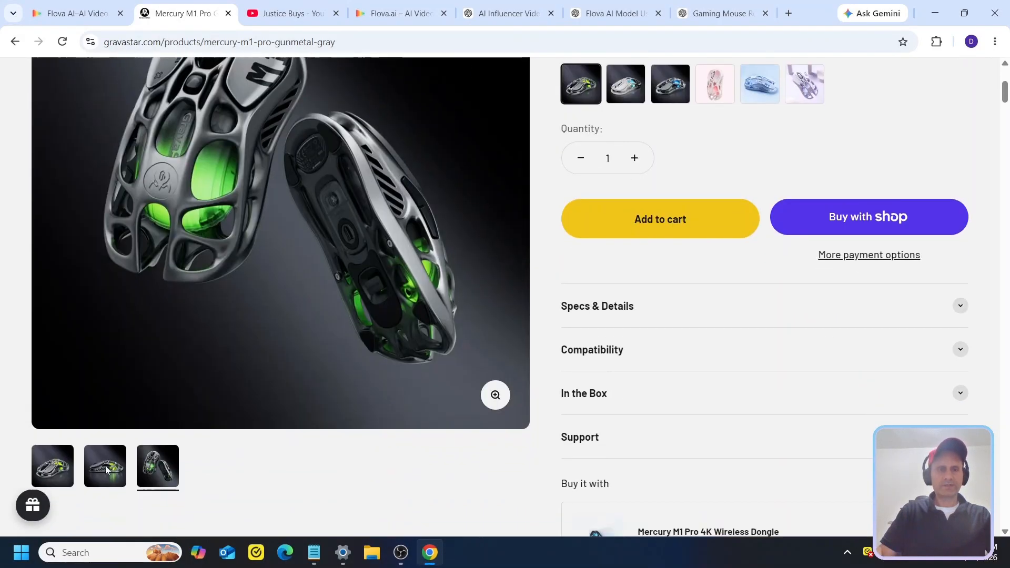
Snip the angled front view of the Mercury M1 Pro and paste it into the Flova.ai prompt as a reference image
click(46, 473)
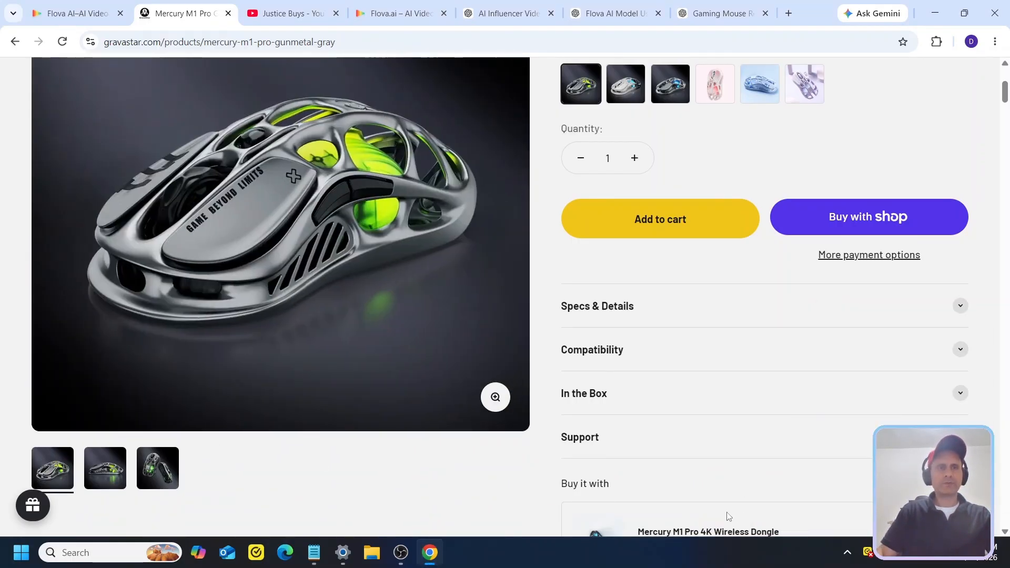
key(super+shift+s)
drag(54, 74, 501, 353)
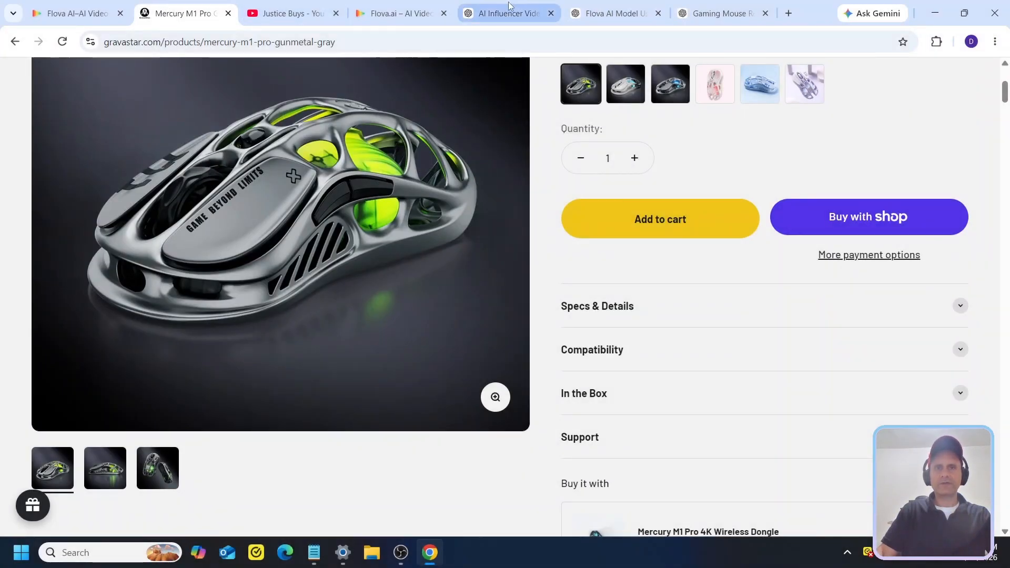
click(396, 5)
click(386, 198)
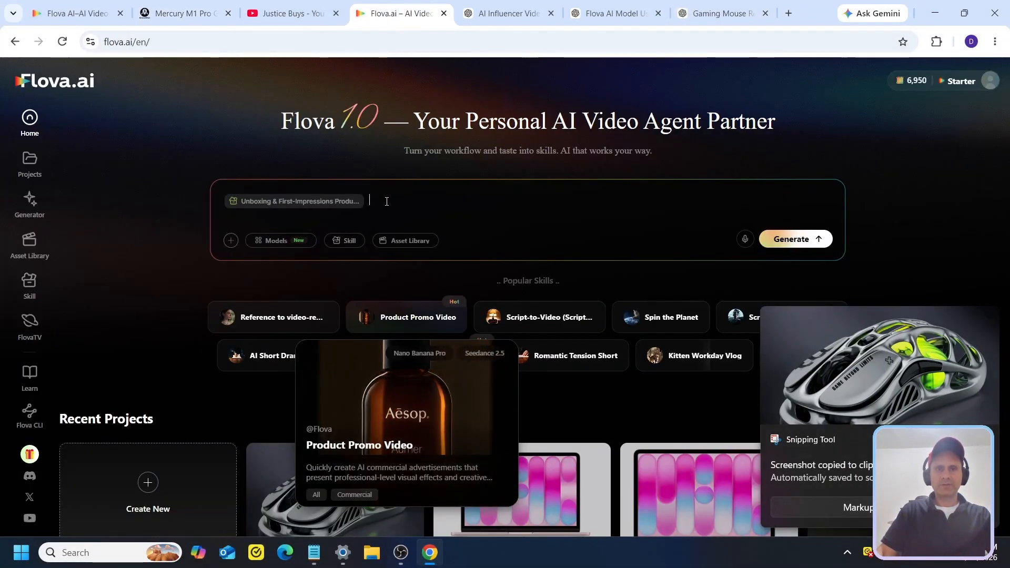
key(ctrl+v)
Snip the side view of the mouse from the product page and add it to the Flova.ai prompt
click(181, 13)
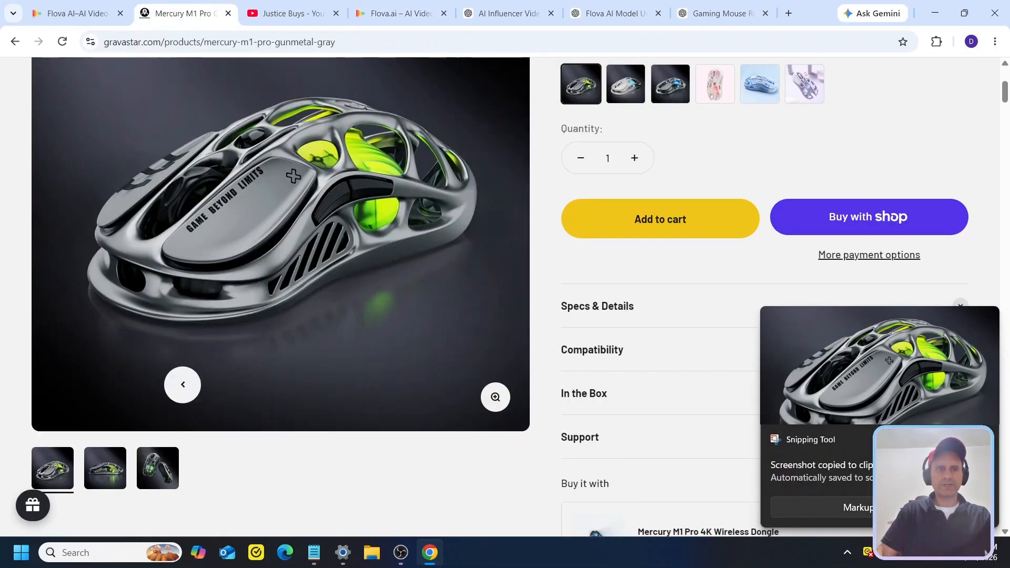
click(105, 468)
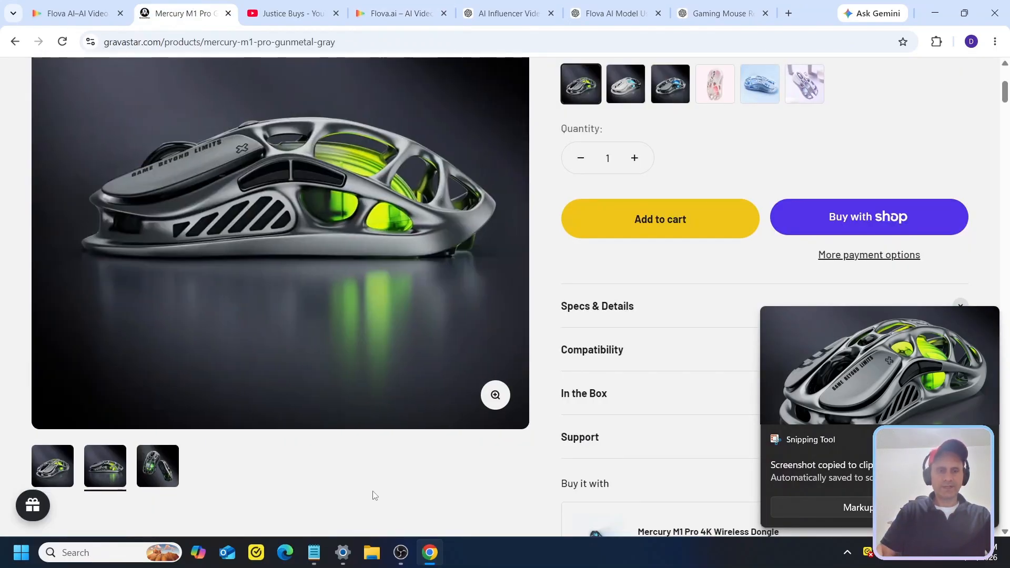
key(super+shift+s)
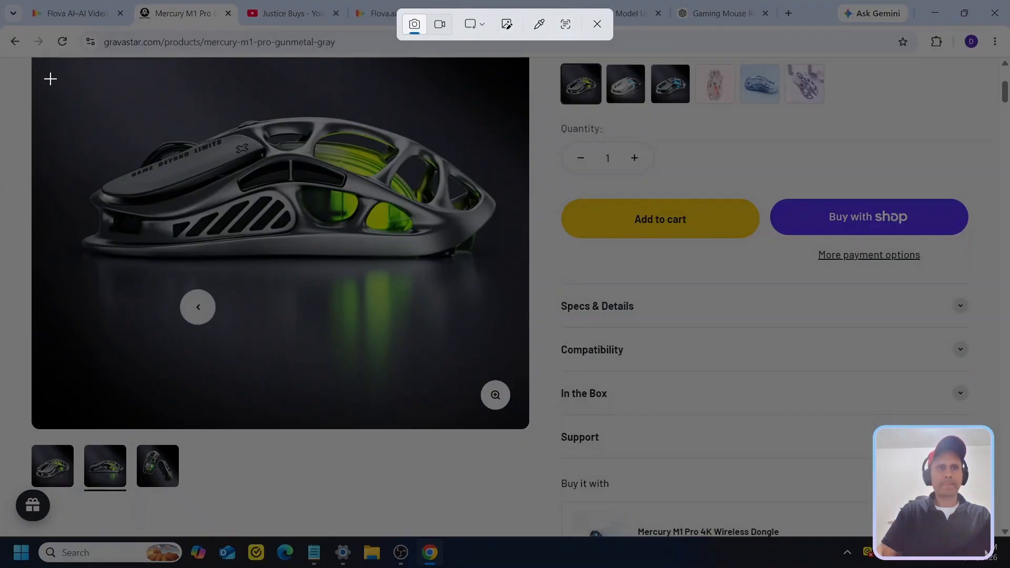
drag(50, 79, 514, 280)
click(400, 13)
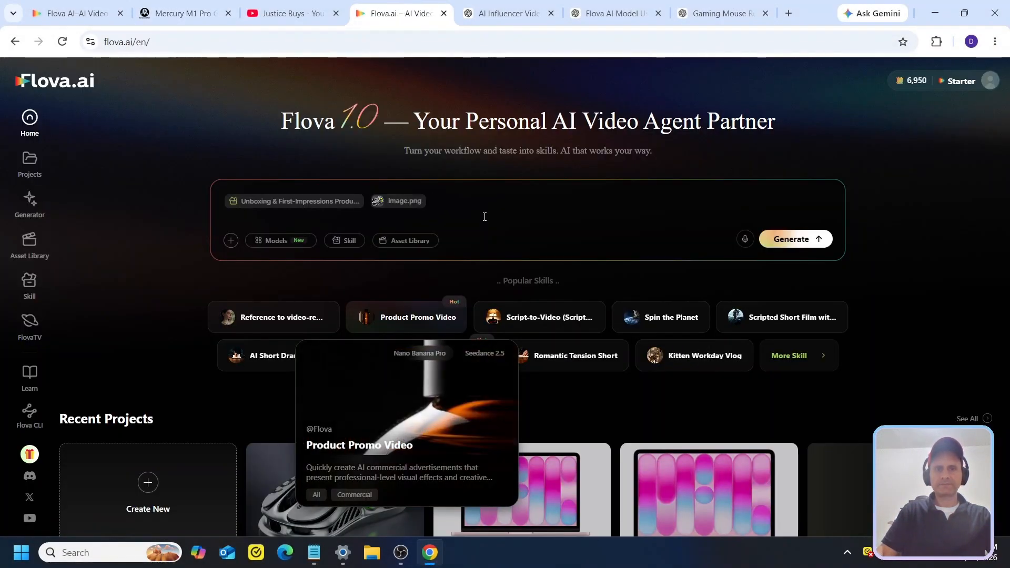
Snip the product page image of the mouse's top and underside and paste it into the Flova.ai prompt as the third reference
click(181, 13)
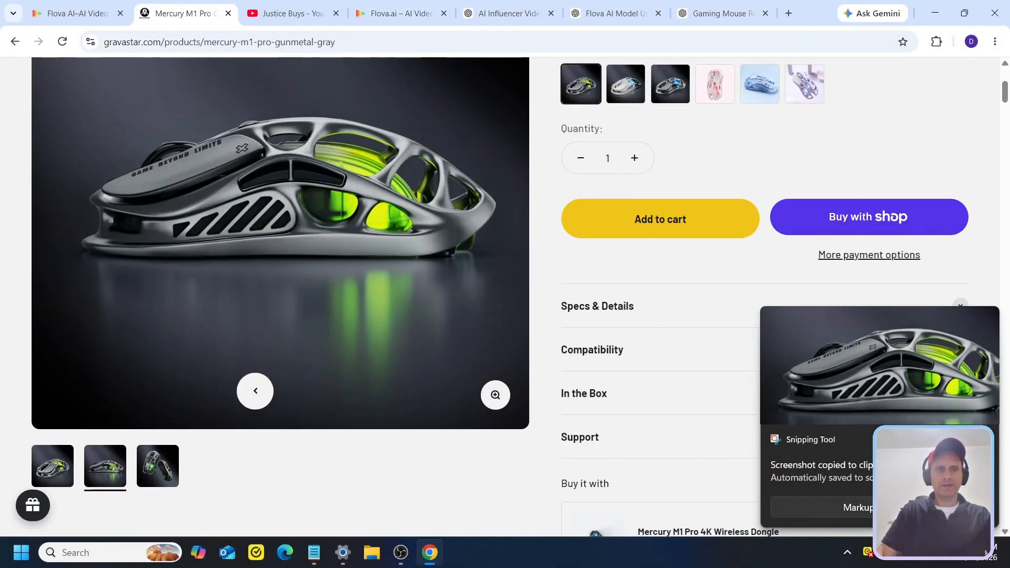
click(152, 480)
scroll(168, 468, up, 1)
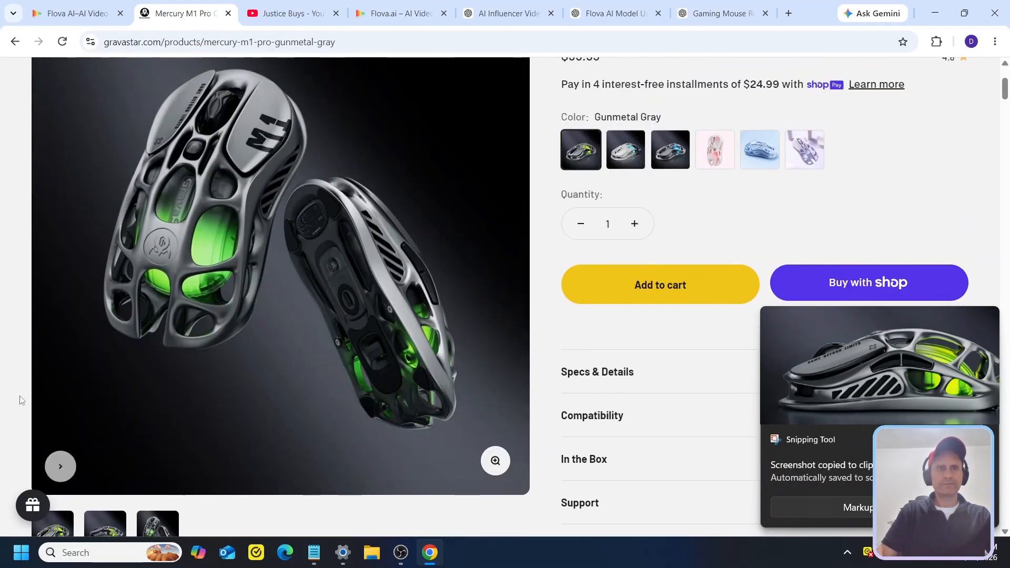
key(super+shift+s)
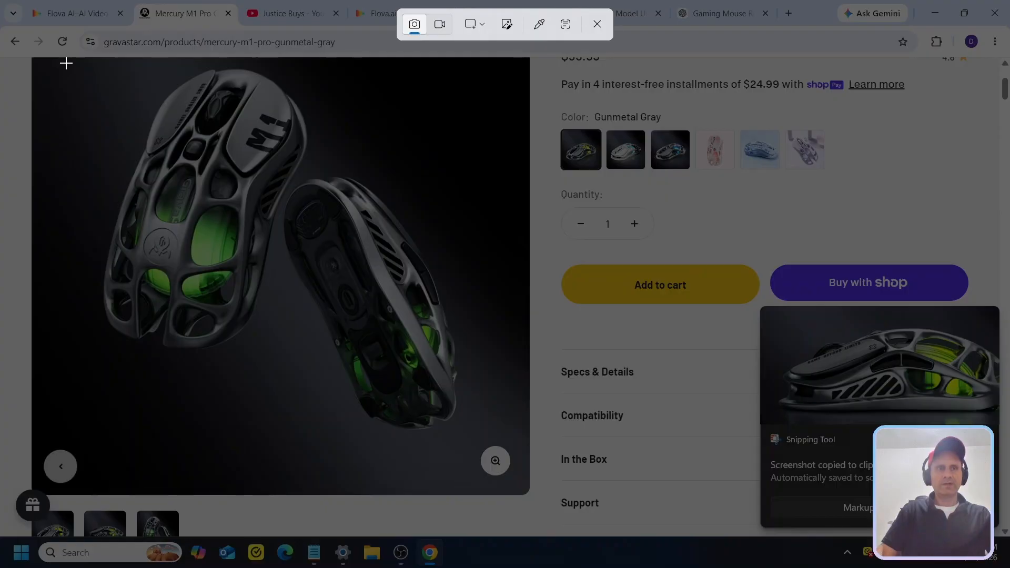
drag(66, 63, 472, 437)
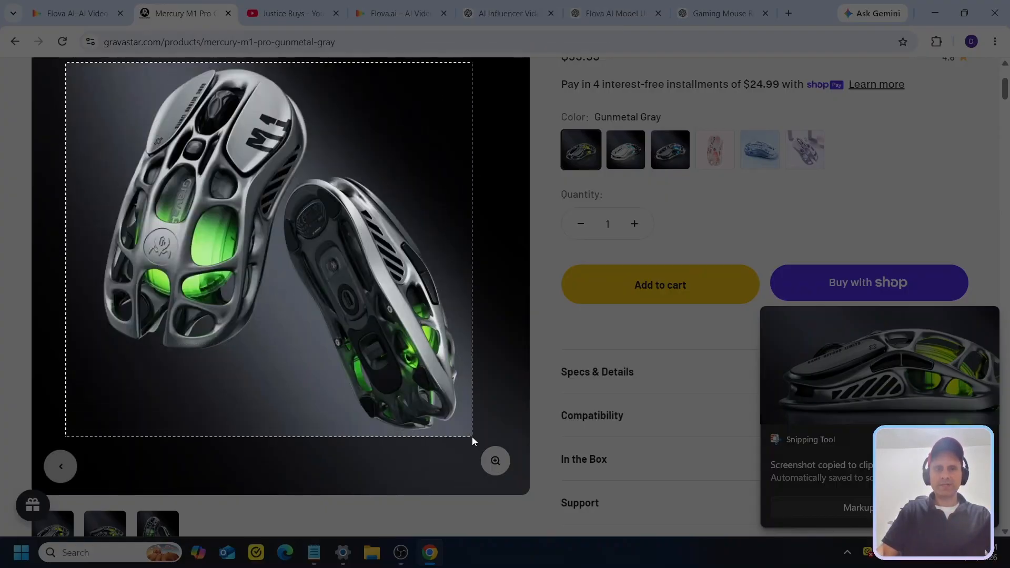
click(410, 6)
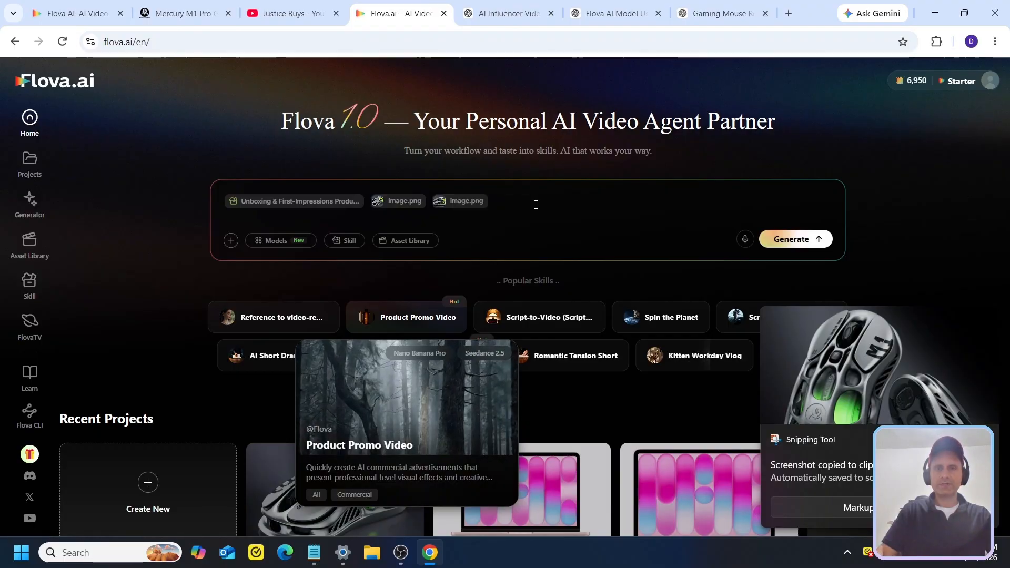
key(ctrl+v)
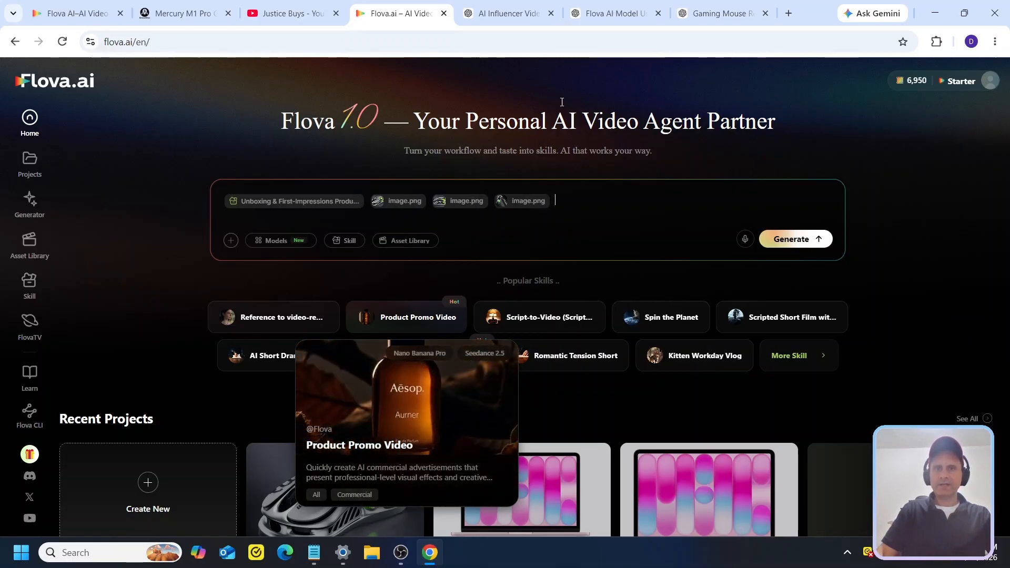
Copy the full gaming mouse video prompt from the Flova AI Model chat in ChatGPT and paste it after the reference images in Flova.ai
click(619, 6)
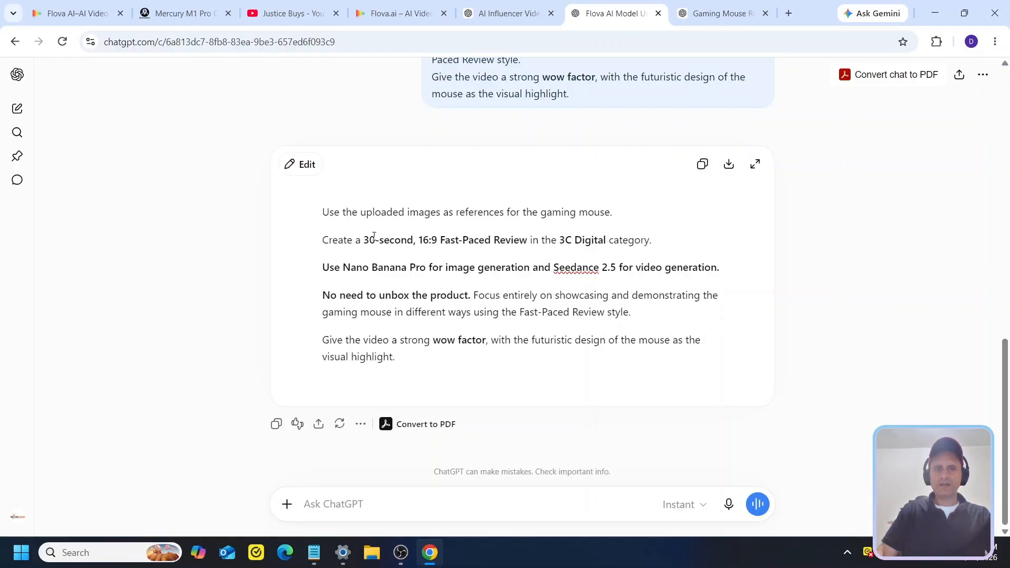
drag(401, 358, 322, 211)
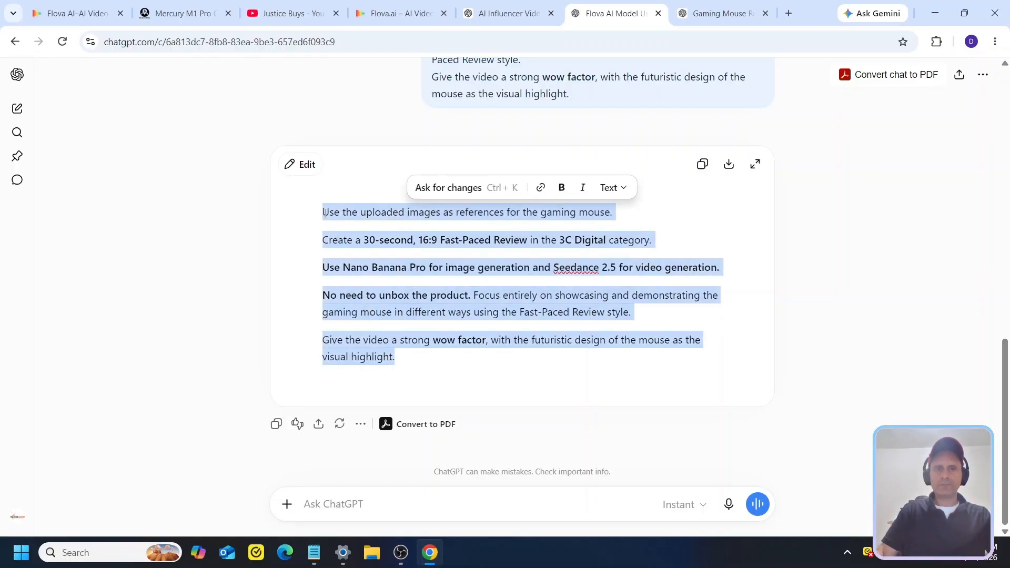
right_click(335, 220)
click(379, 296)
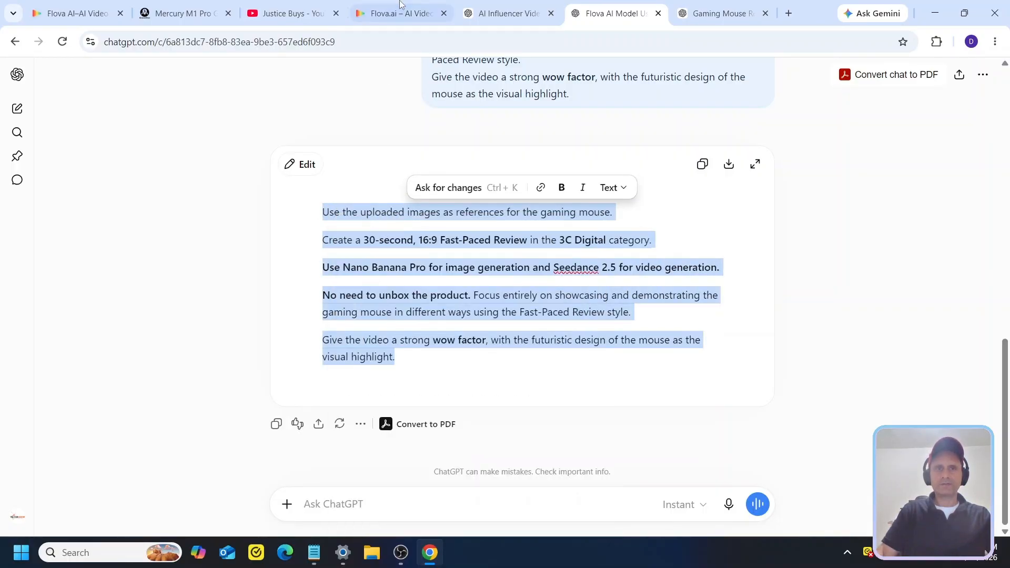
click(400, 13)
key(ctrl+v)
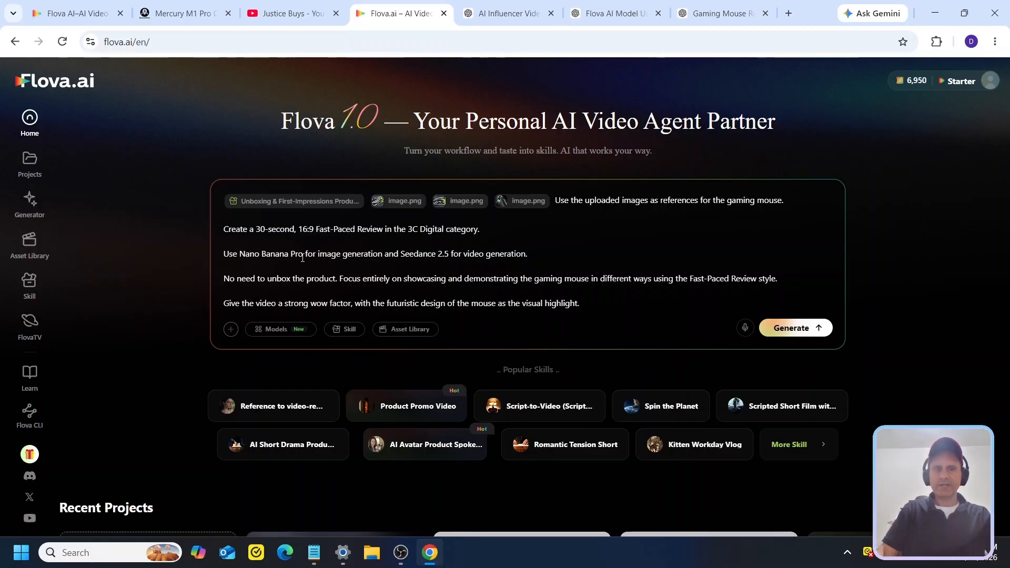
Review the prompt's Nano Banana Pro and Seedance 2.5 model instructions and the no-unboxing sentence, highlighting each
drag(364, 257, 252, 257)
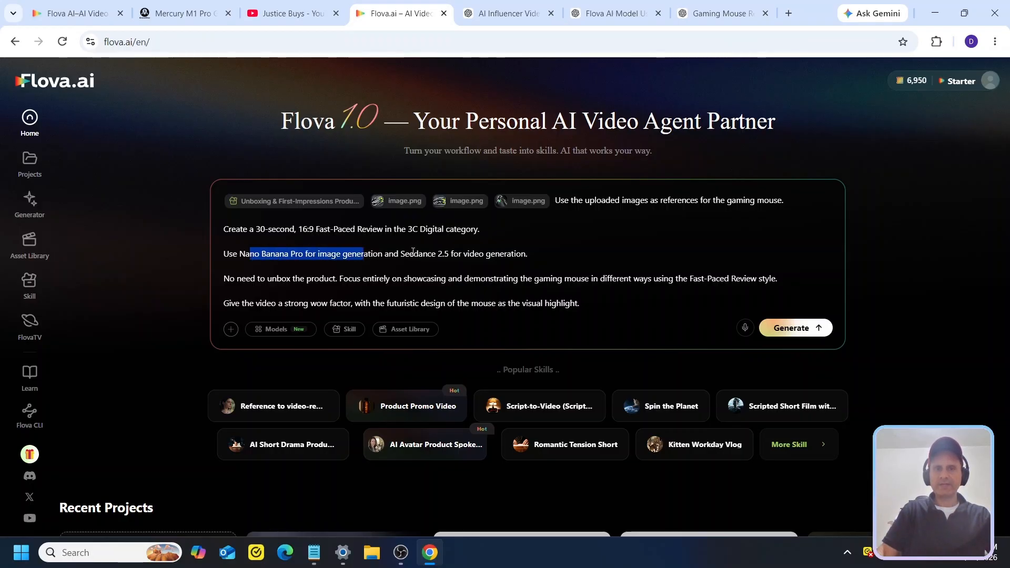
drag(413, 254, 519, 254)
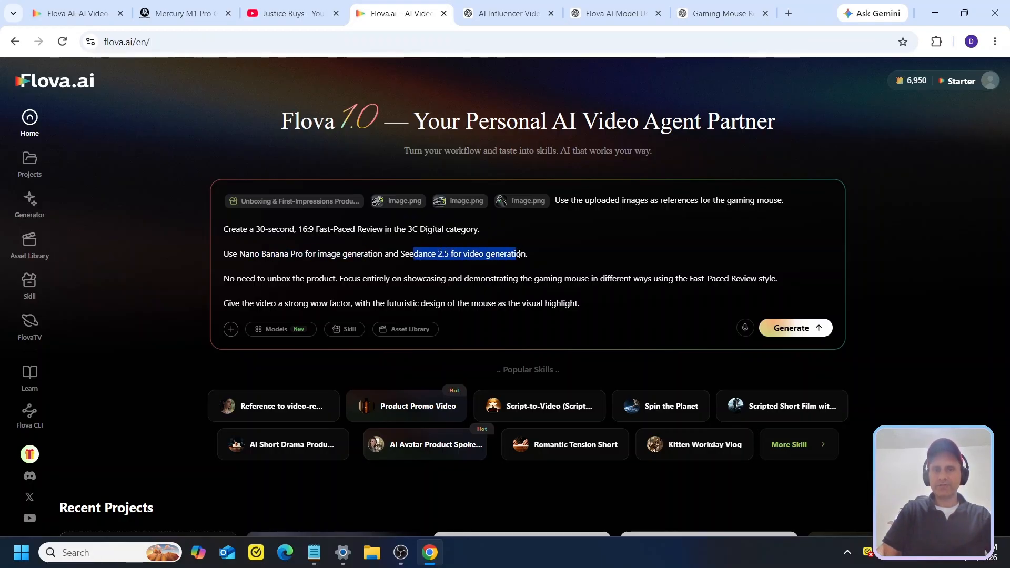
click(315, 277)
drag(341, 282, 223, 287)
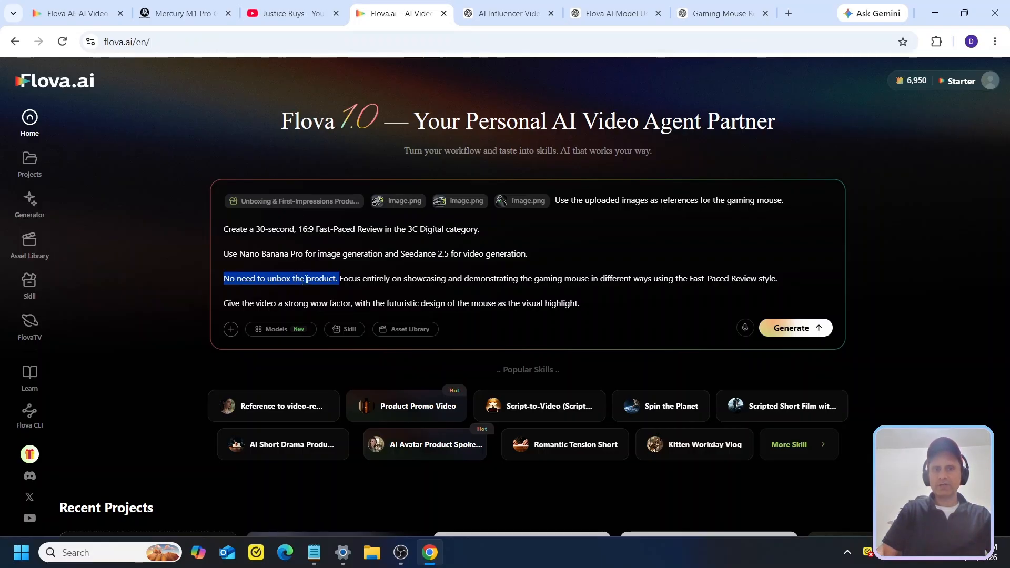
drag(320, 276, 242, 280)
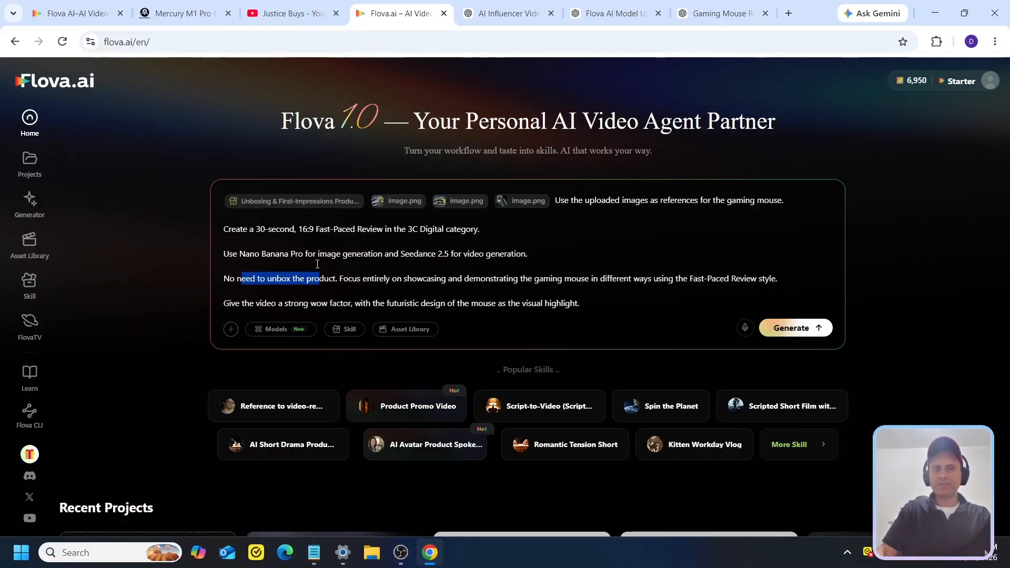
Recheck the mouse on the product page and review the prompt's Fast-Paced Review style and wow factor instructions in Flova.ai
click(181, 14)
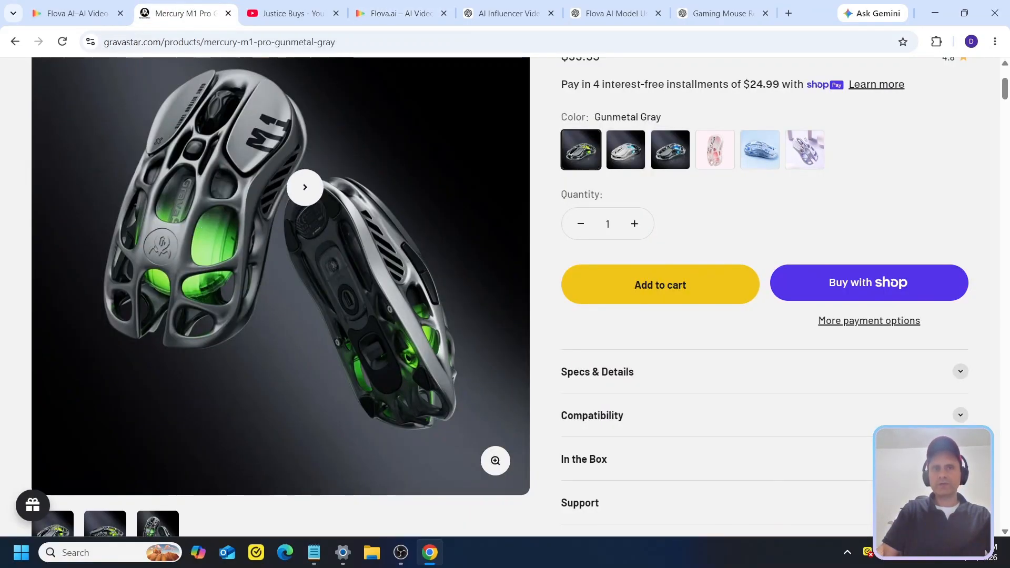
click(427, 8)
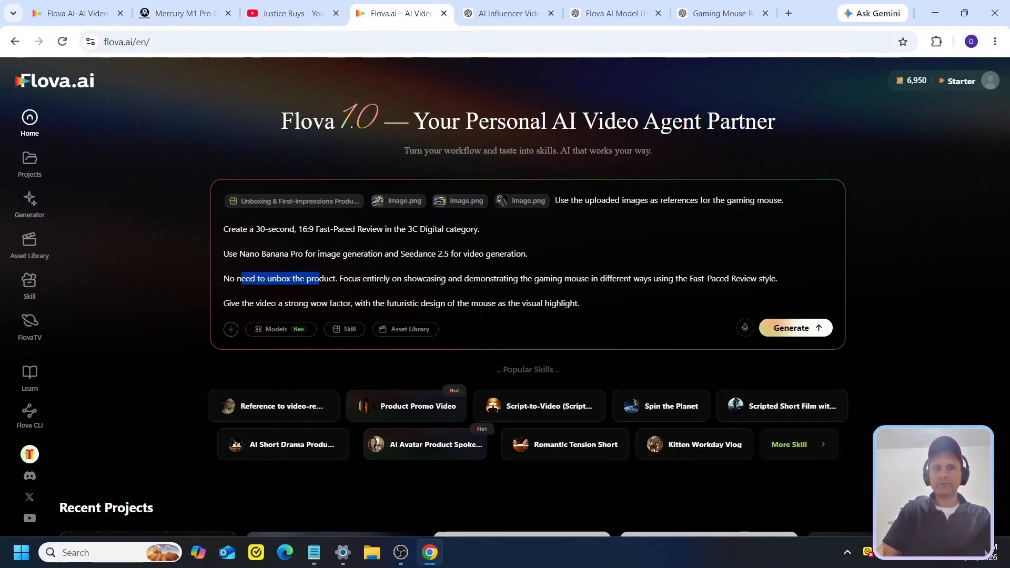
click(412, 277)
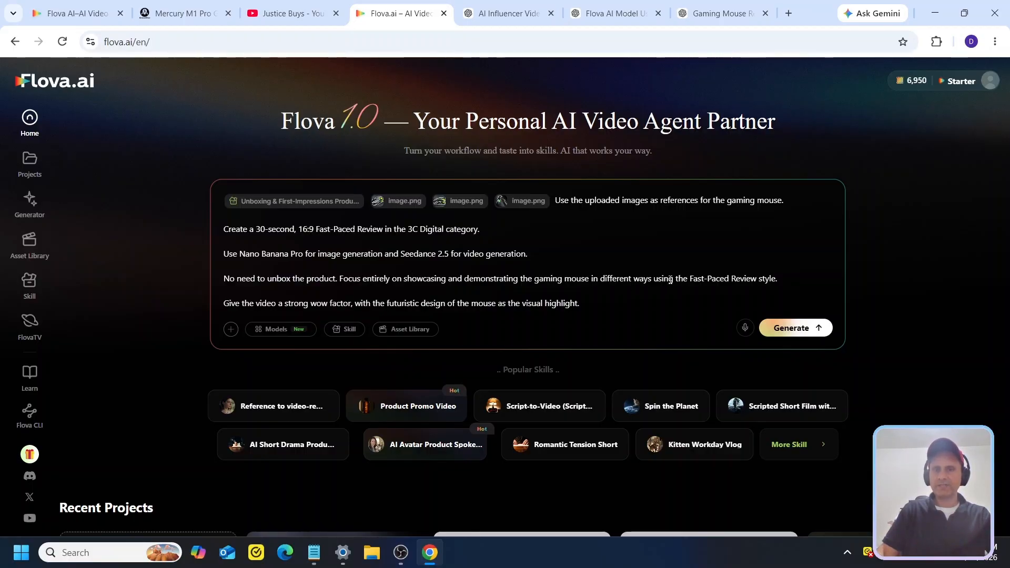
drag(716, 276, 773, 276)
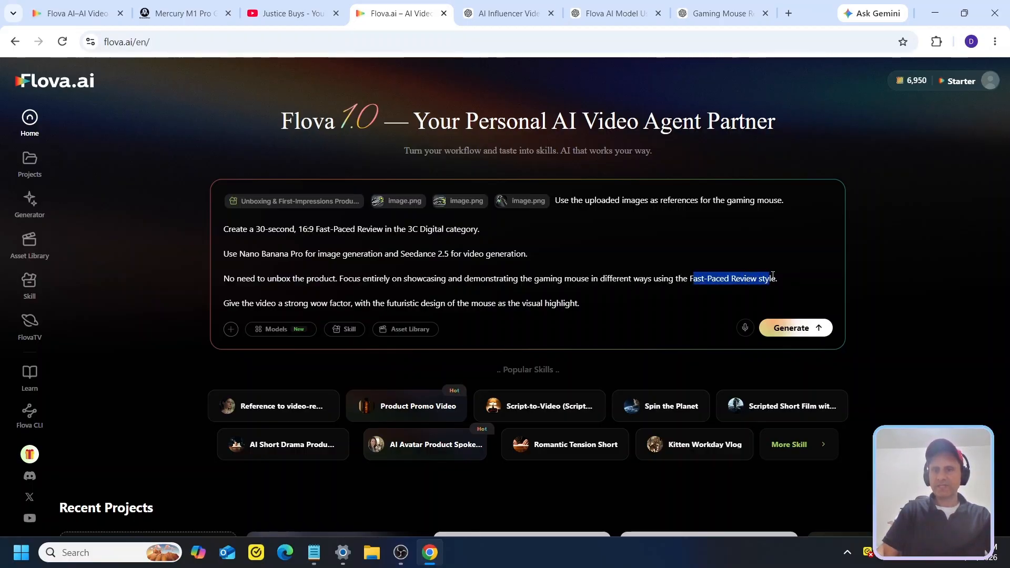
click(712, 278)
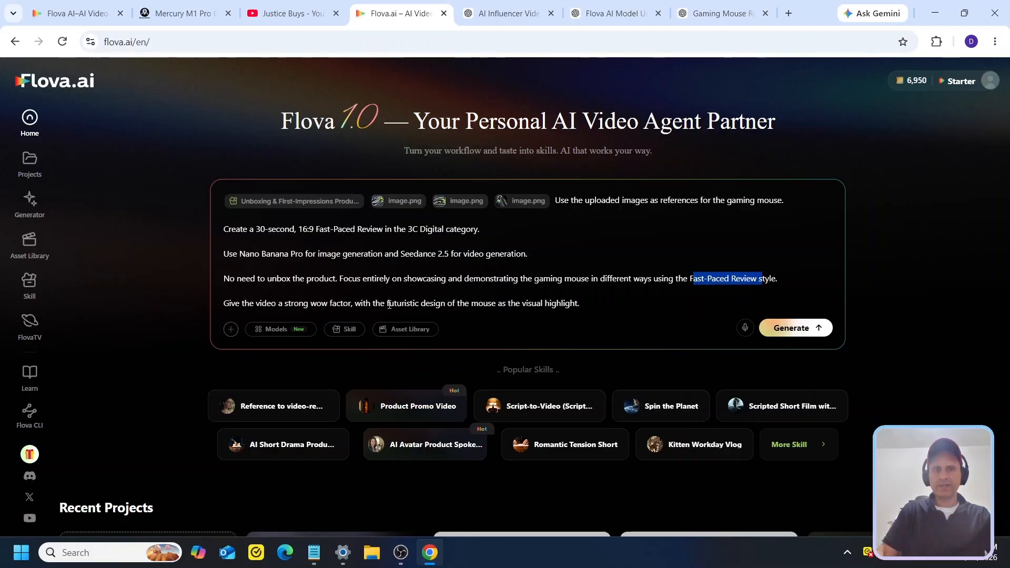
drag(285, 303, 551, 305)
click(609, 291)
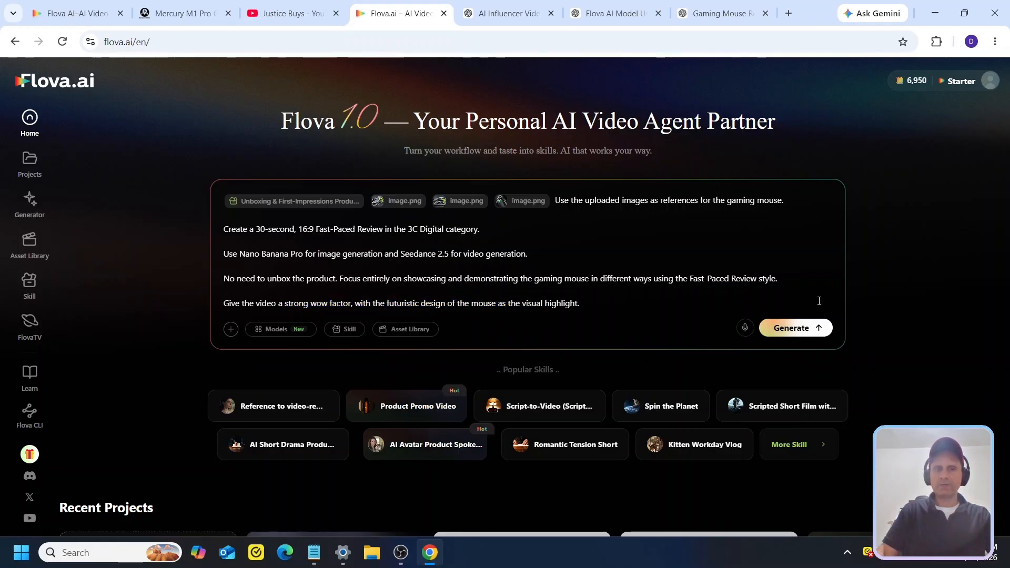
Generate the project from the prompt and read Flova's question about what the review should say about the mouse
click(813, 327)
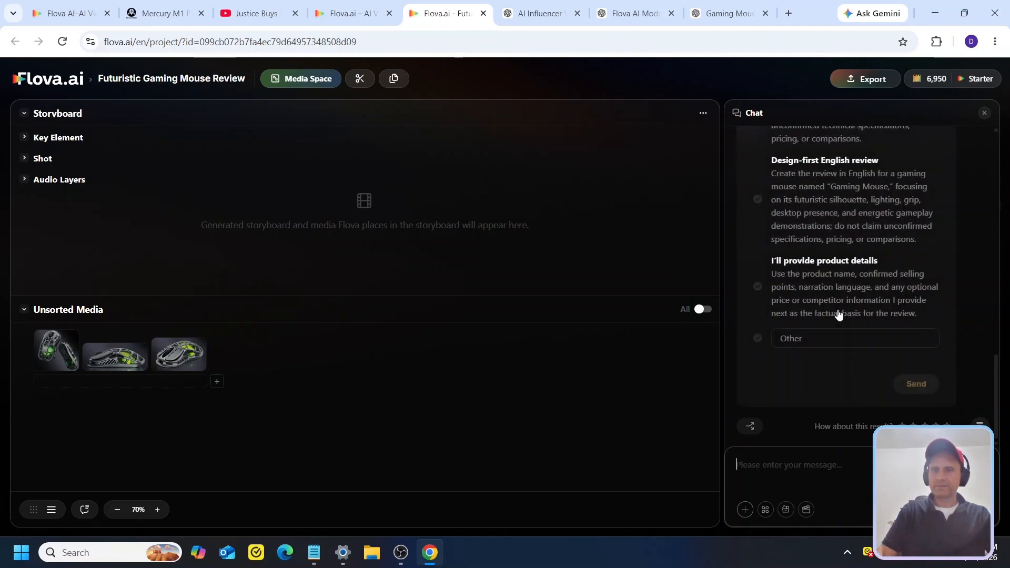
scroll(834, 294, up, 4)
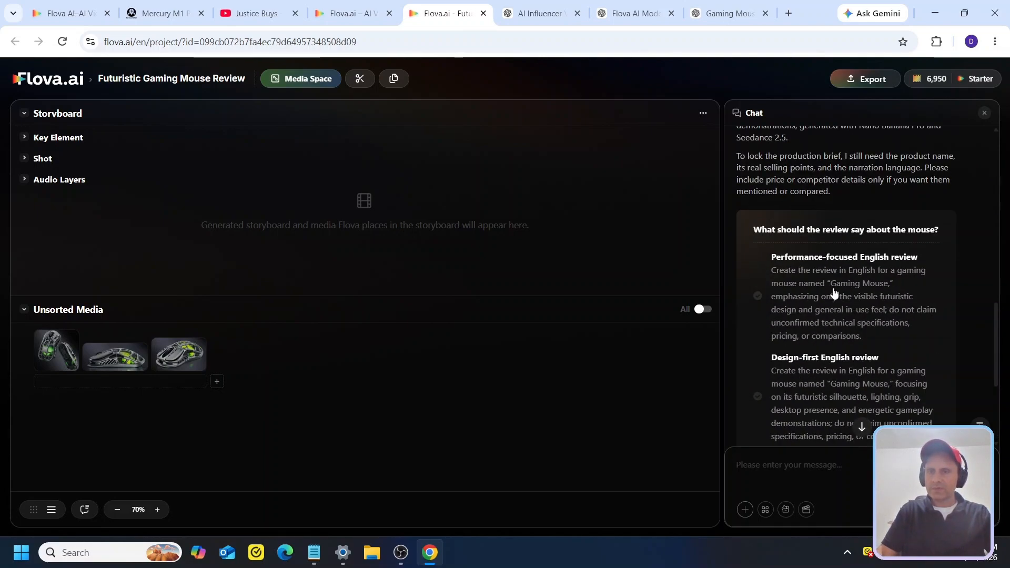
Review Flova's request for product details and answer its question with the "I'll provide product details" option
scroll(835, 293, down, 1)
scroll(835, 294, up, 1)
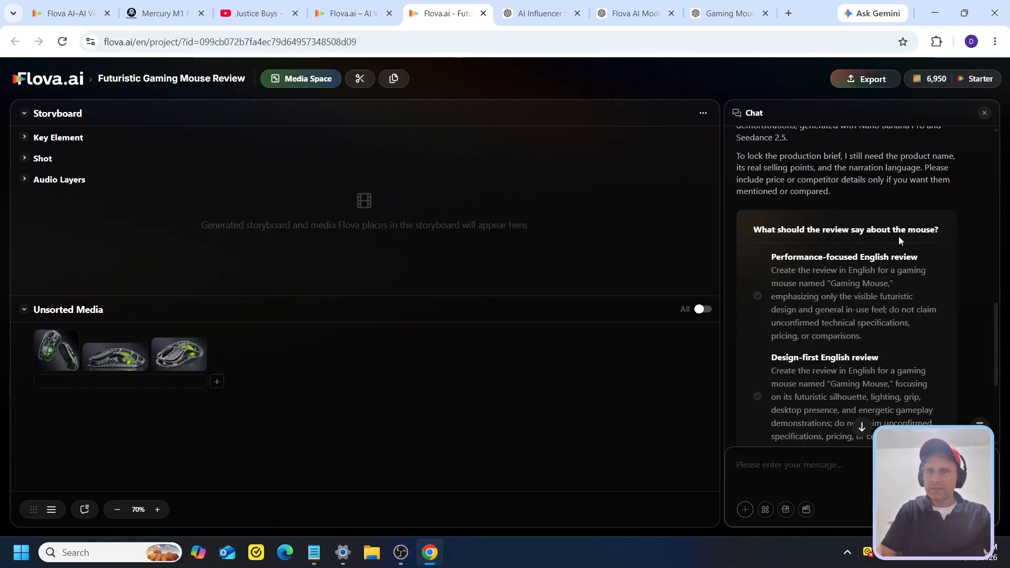
scroll(898, 235, up, 2)
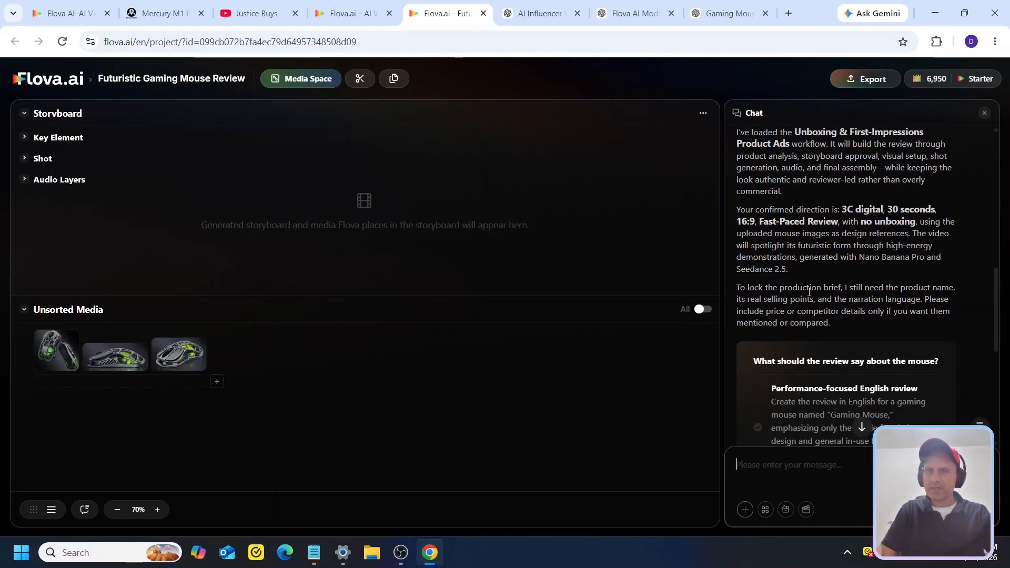
scroll(809, 292, down, 1)
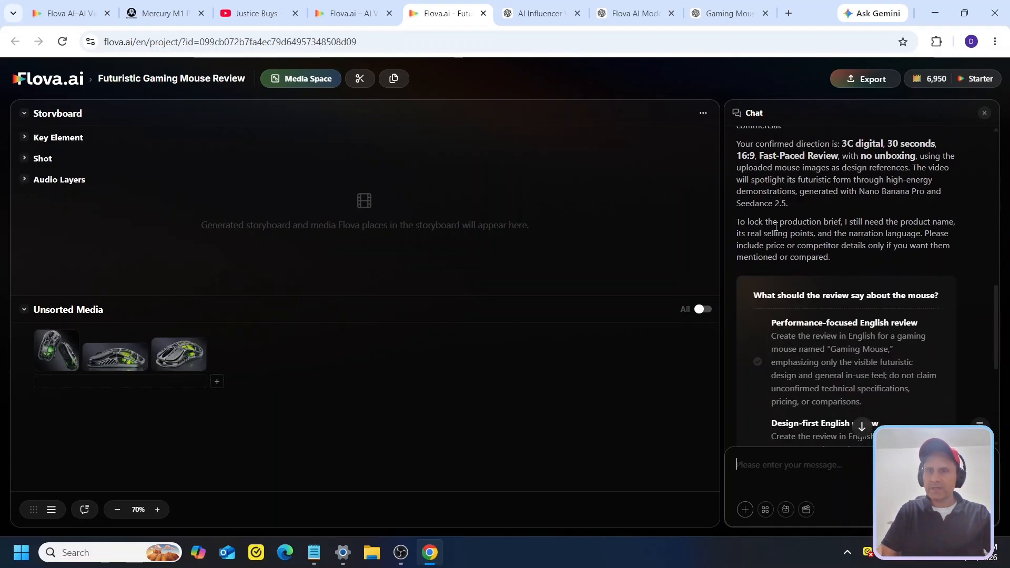
drag(764, 222, 898, 255)
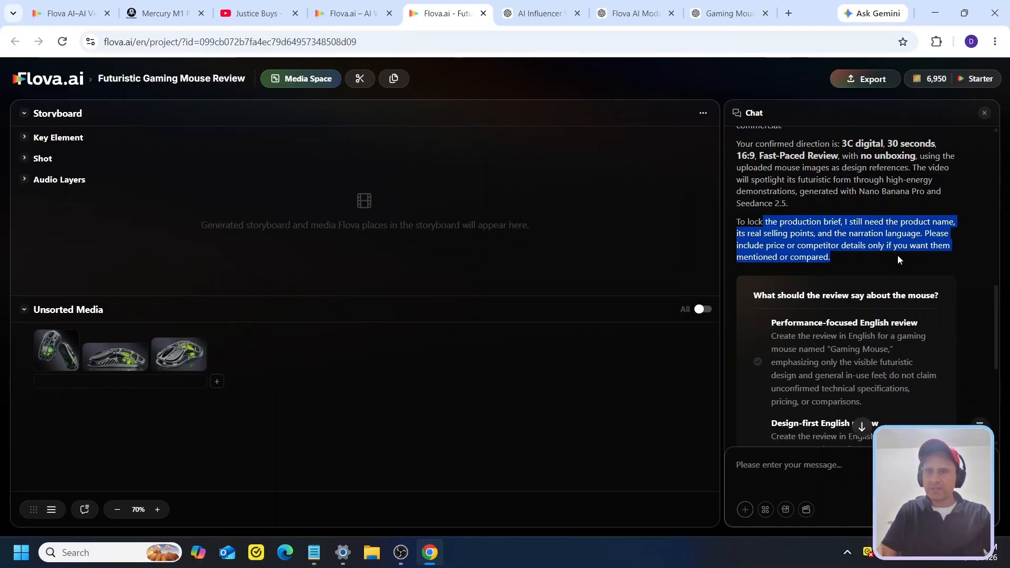
scroll(897, 256, down, 2)
scroll(897, 257, down, 1)
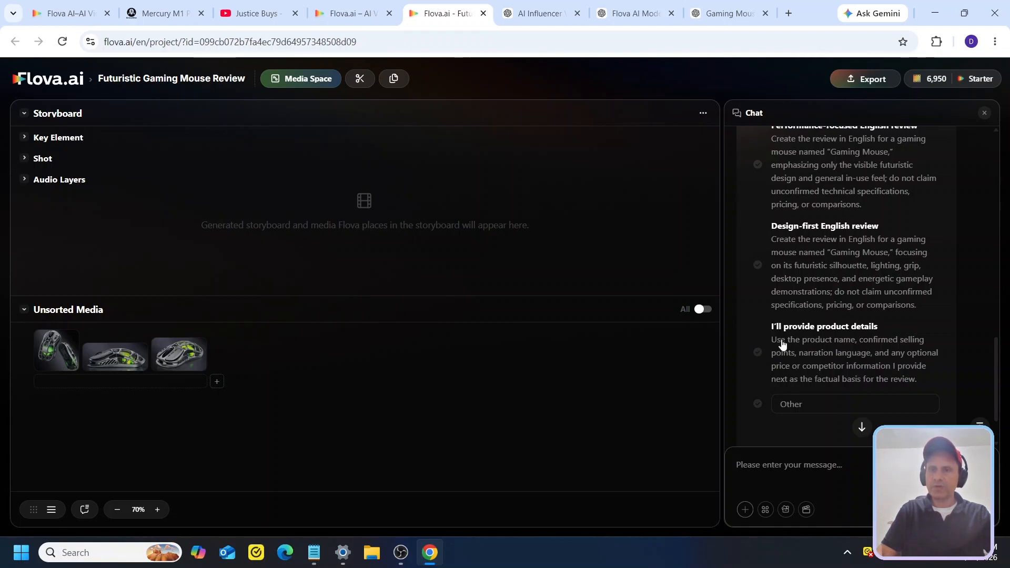
click(757, 352)
scroll(820, 334, down, 1)
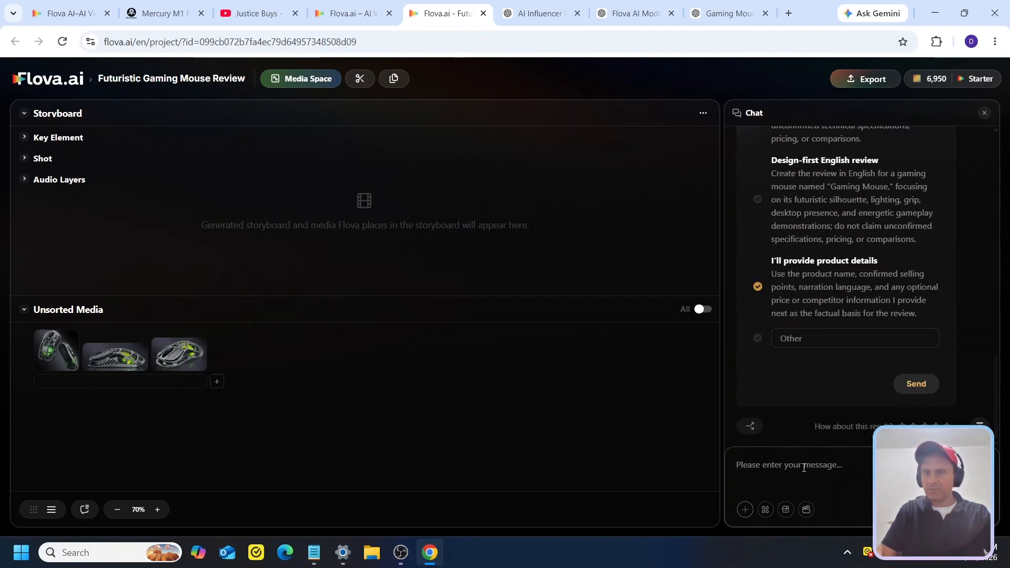
click(916, 387)
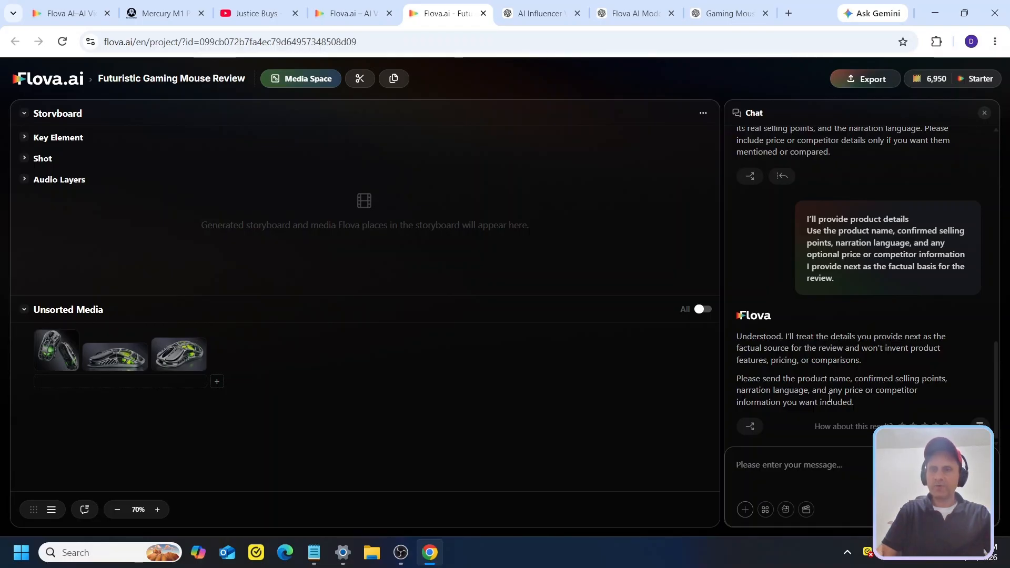
Copy the Mercury M1 Pro – Gunmetal Gray product details from the Gaming Mouse chat in ChatGPT and send them in the Flova.ai chat
click(639, 13)
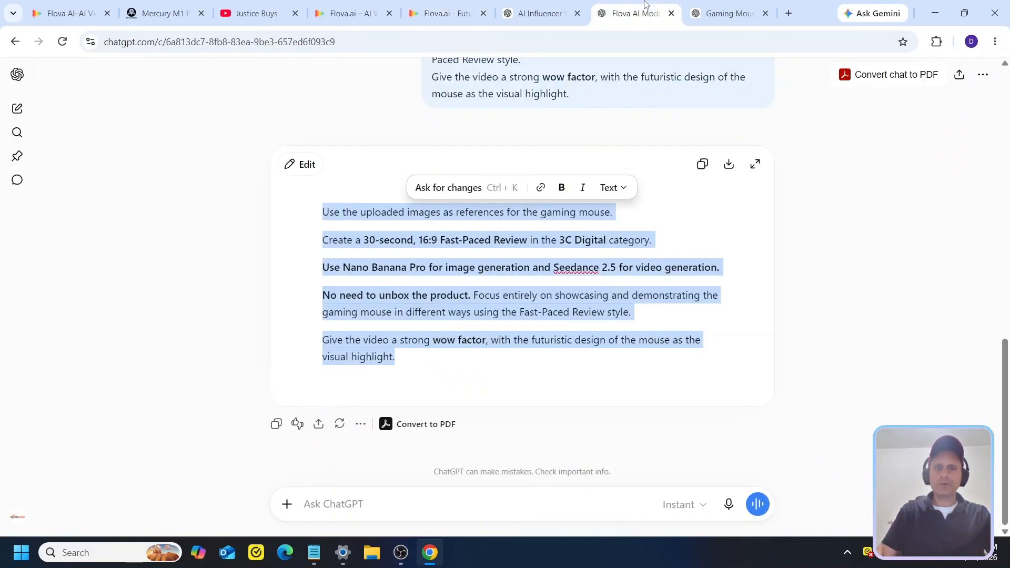
click(703, 9)
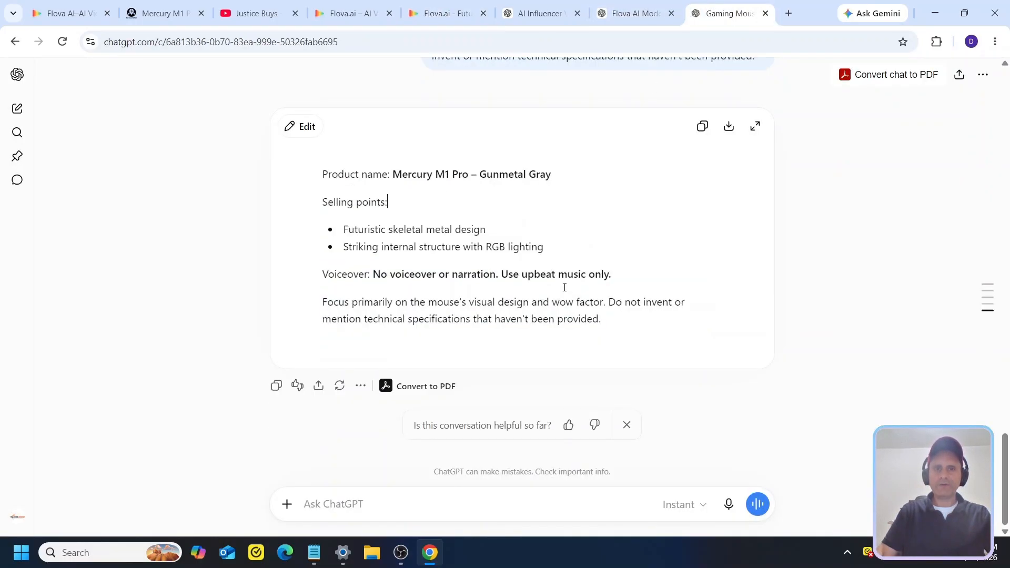
drag(603, 317, 308, 184)
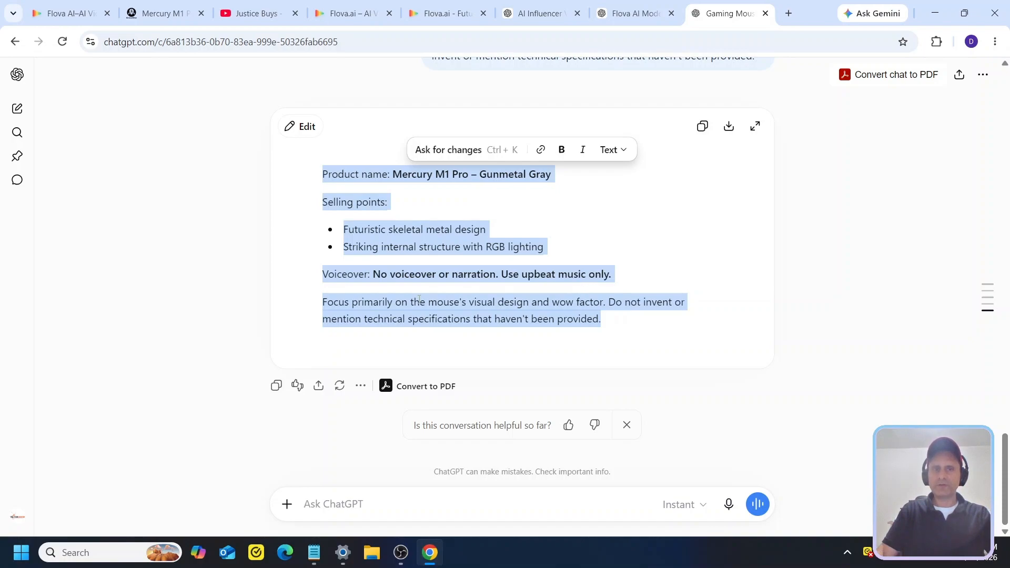
right_click(532, 305)
click(548, 304)
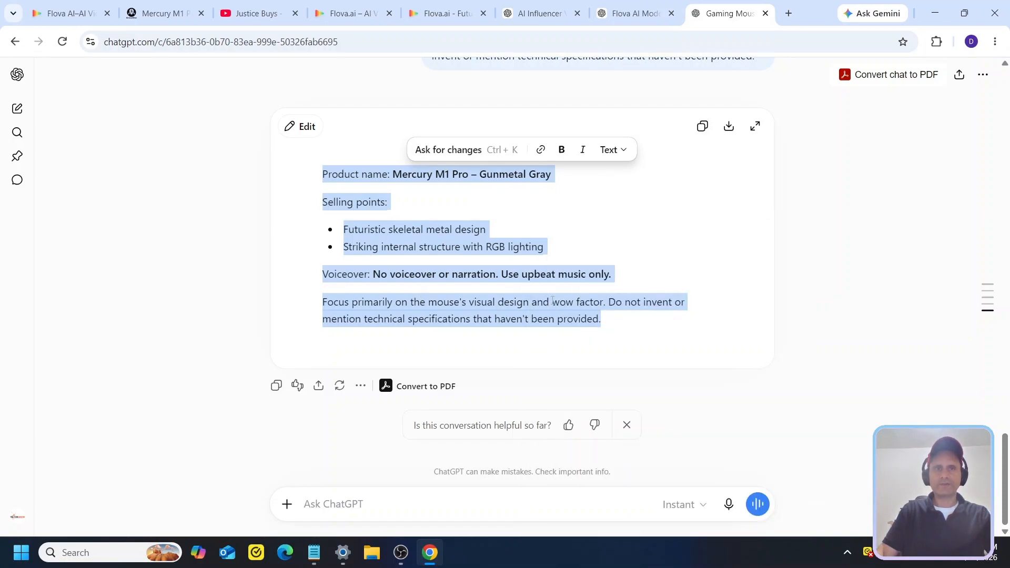
click(447, 13)
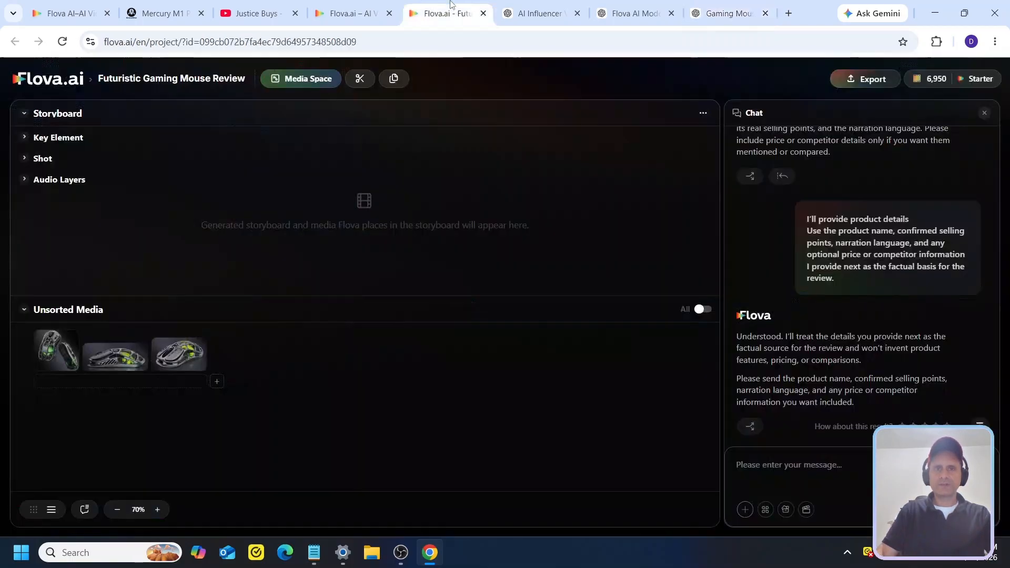
click(796, 463)
key(ctrl+v)
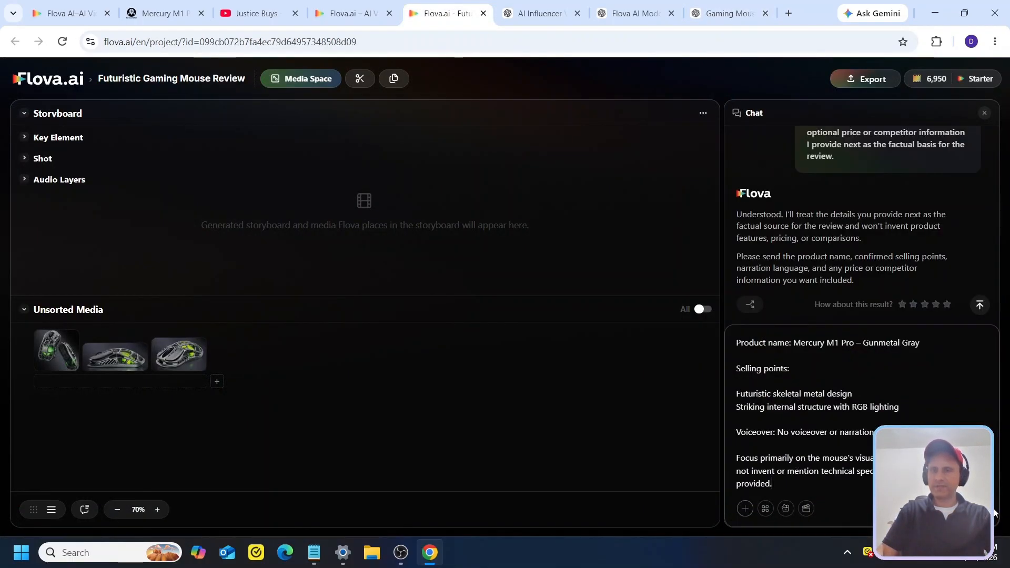
key(Return)
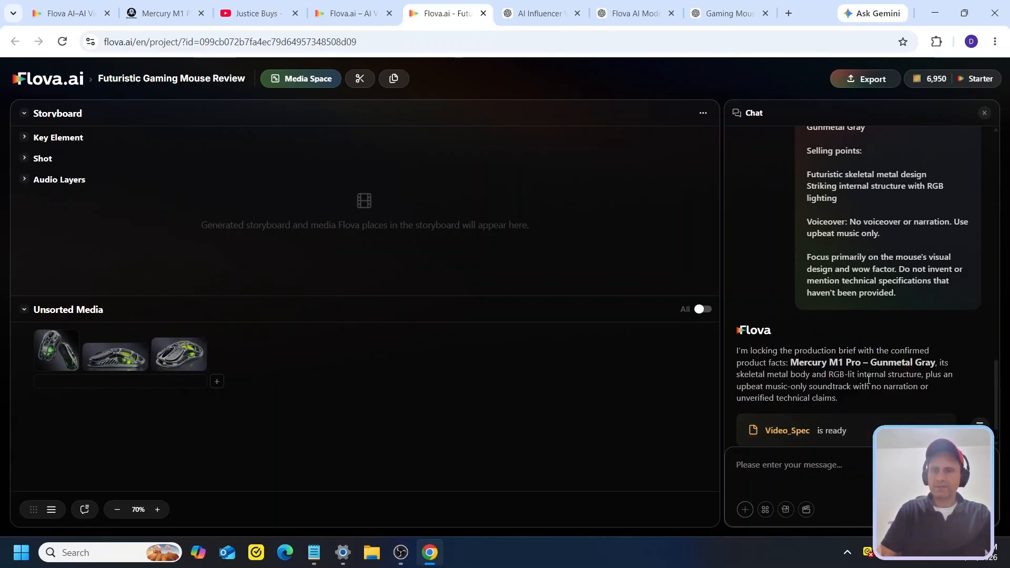
Open the Video_Spec document, review the final video specification, and approve it with the message "please proceed"
click(772, 429)
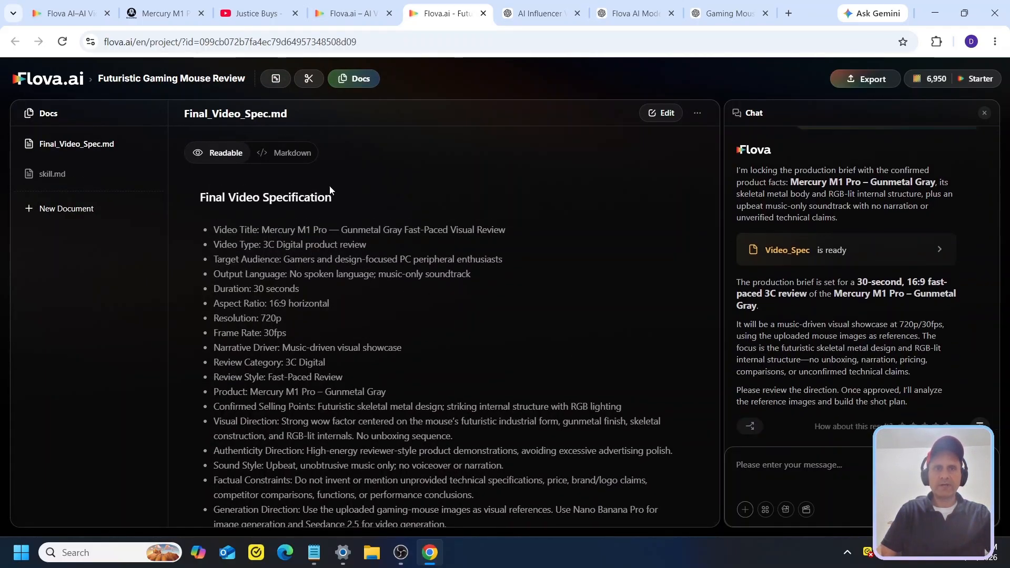
scroll(342, 272, down, 1)
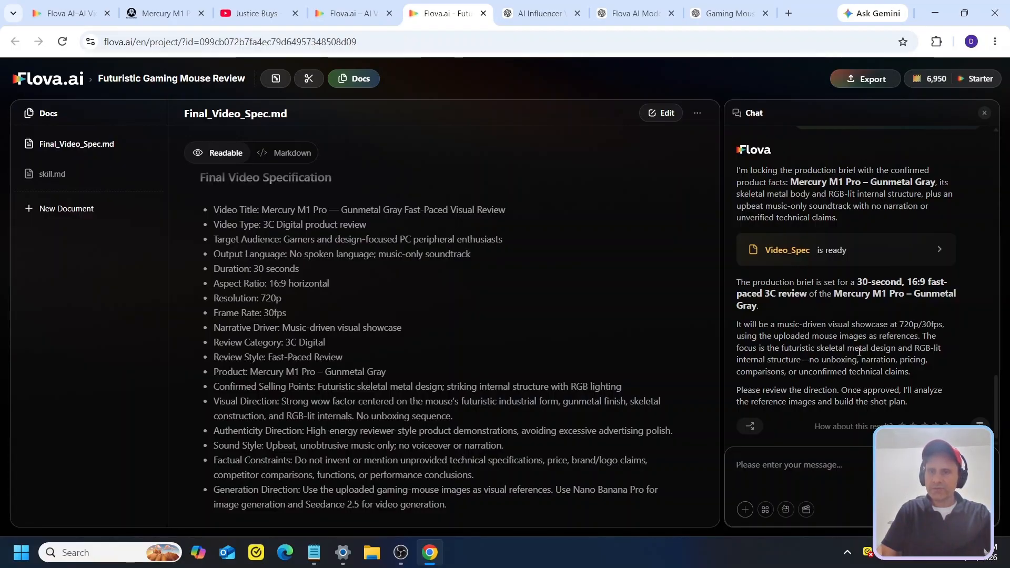
click(760, 465)
text(please)
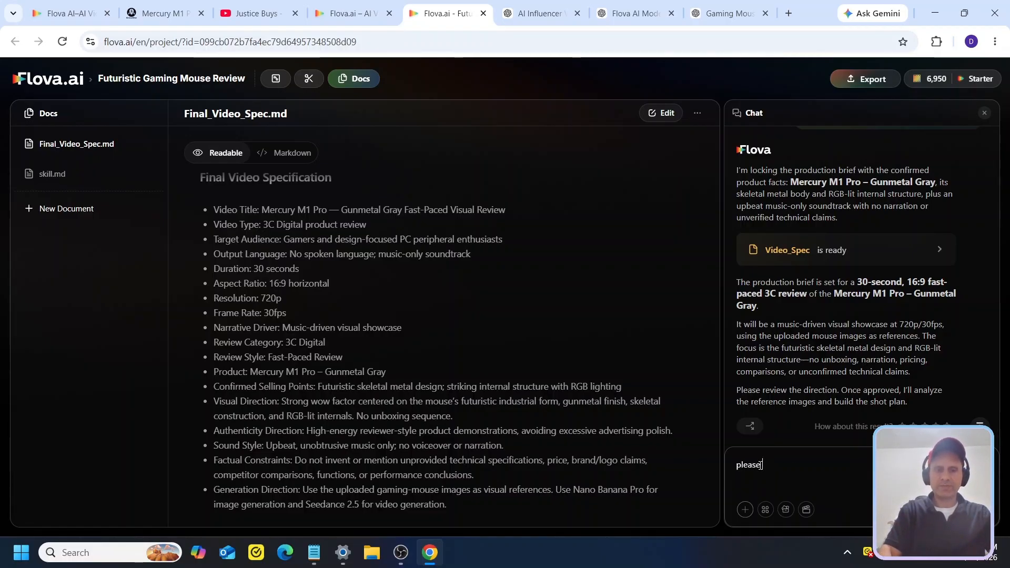
text( proceed)
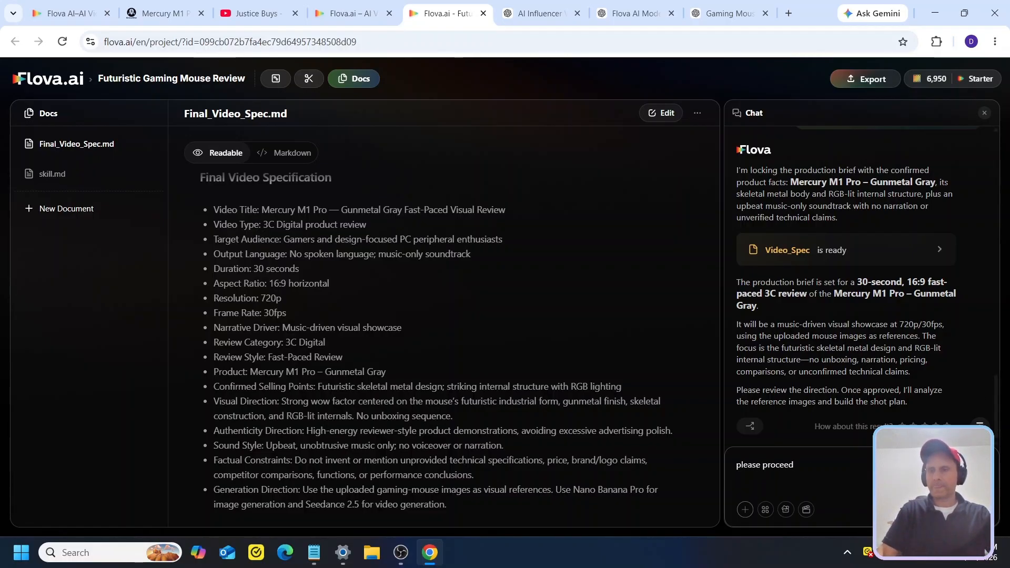
key(Return)
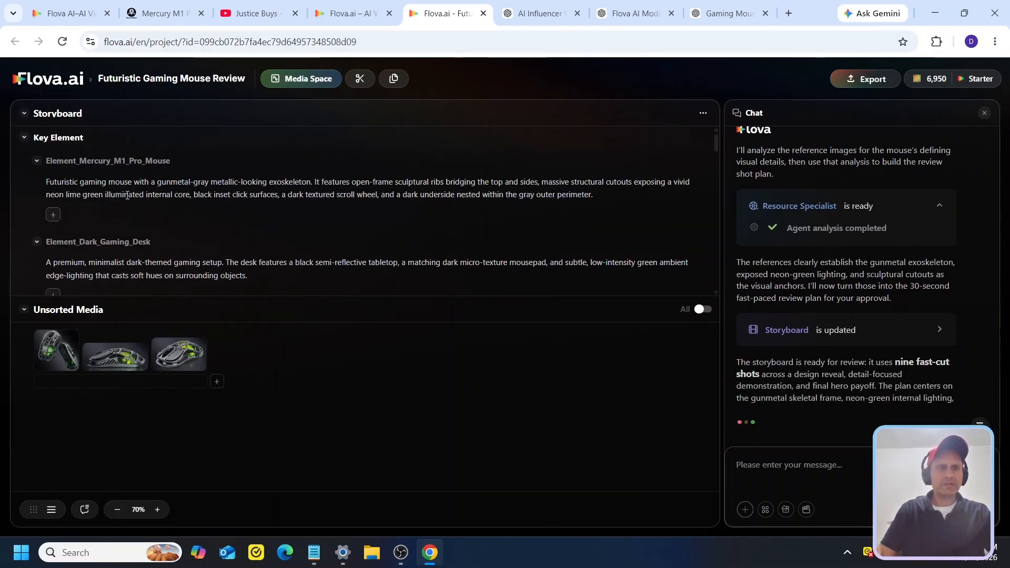
Review the storyboard's key elements and shot descriptions, from the silhouette opening through to the closing portrait
mouse_move(125, 189)
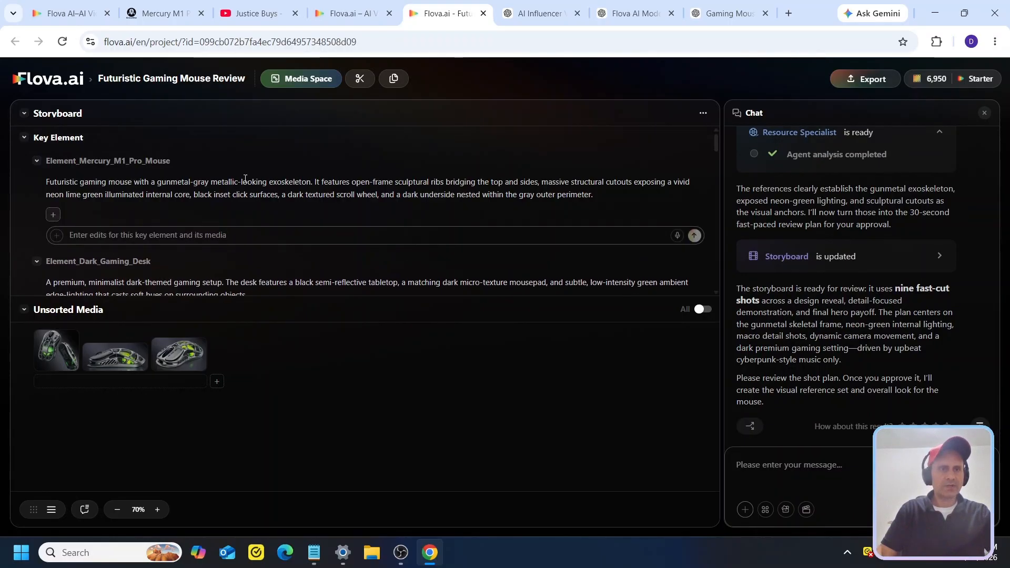
scroll(210, 178, down, 3)
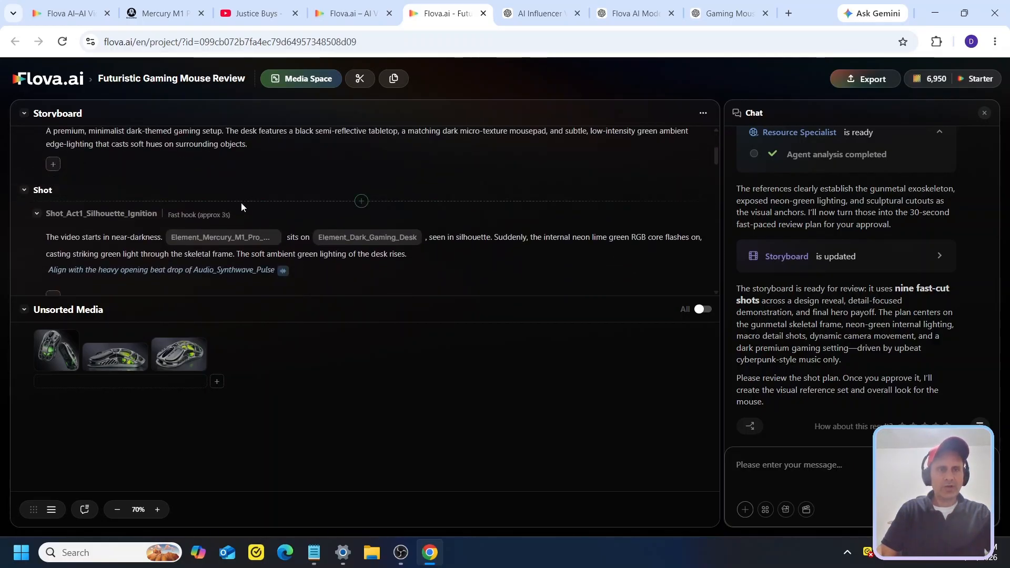
scroll(241, 204, down, 2)
scroll(188, 181, down, 1)
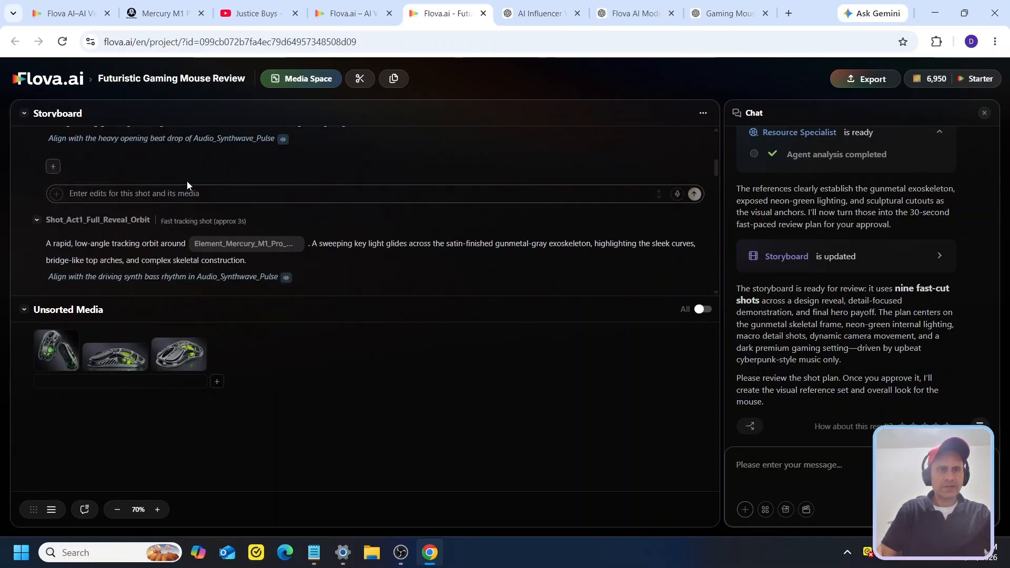
scroll(183, 183, down, 2)
scroll(158, 210, down, 2)
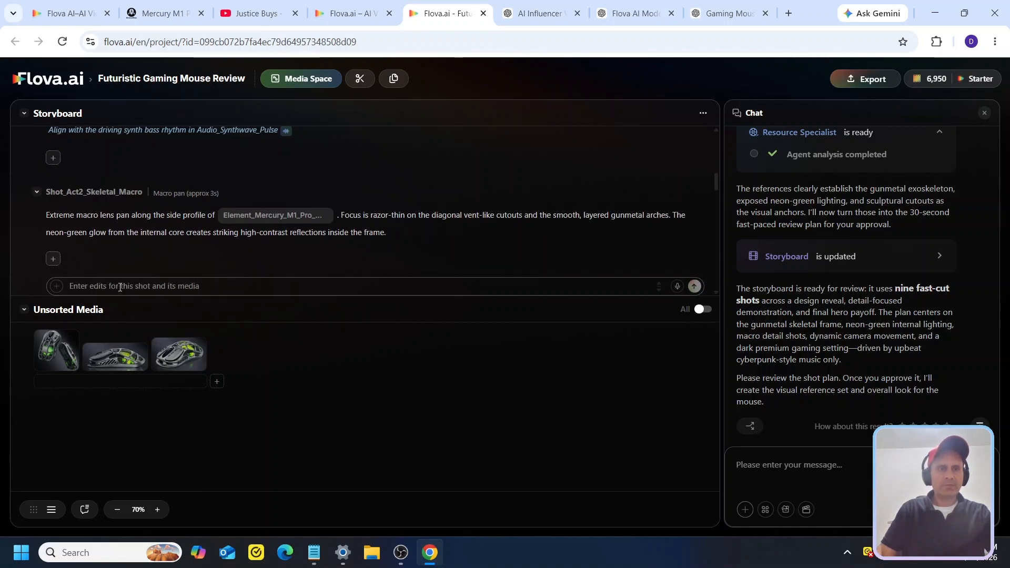
scroll(158, 232, down, 2)
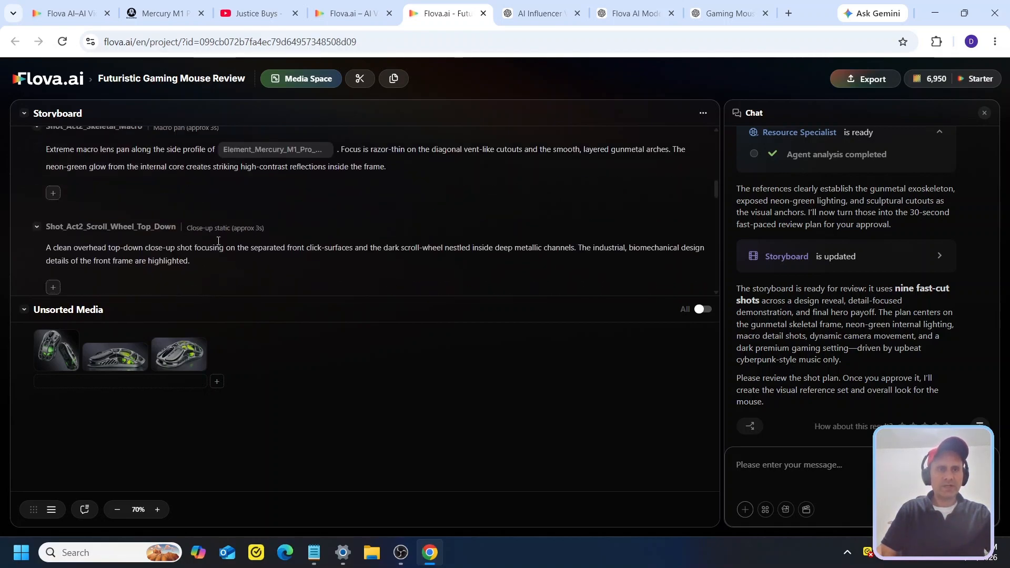
scroll(153, 242, down, 2)
scroll(150, 240, down, 6)
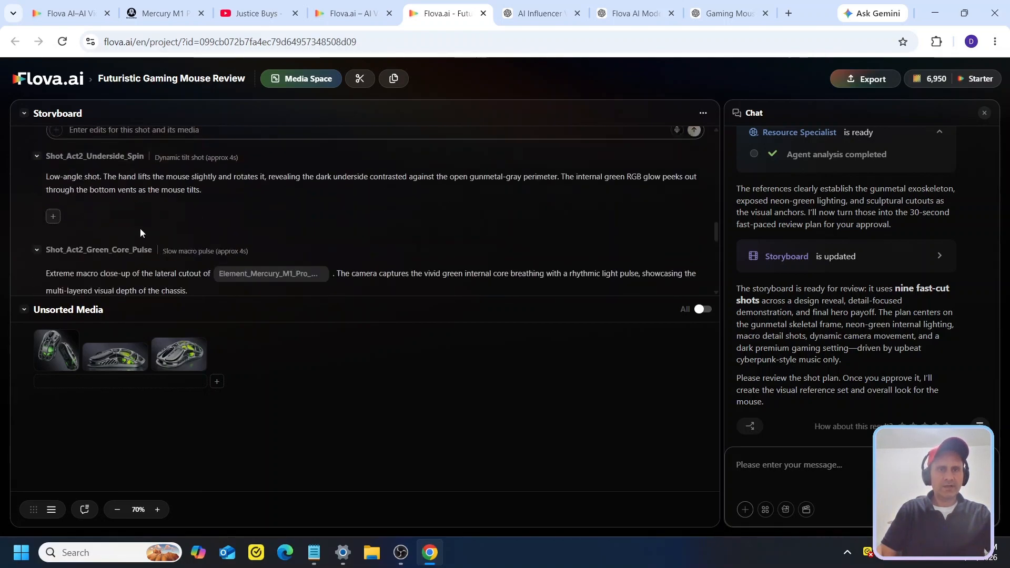
scroll(158, 226, down, 4)
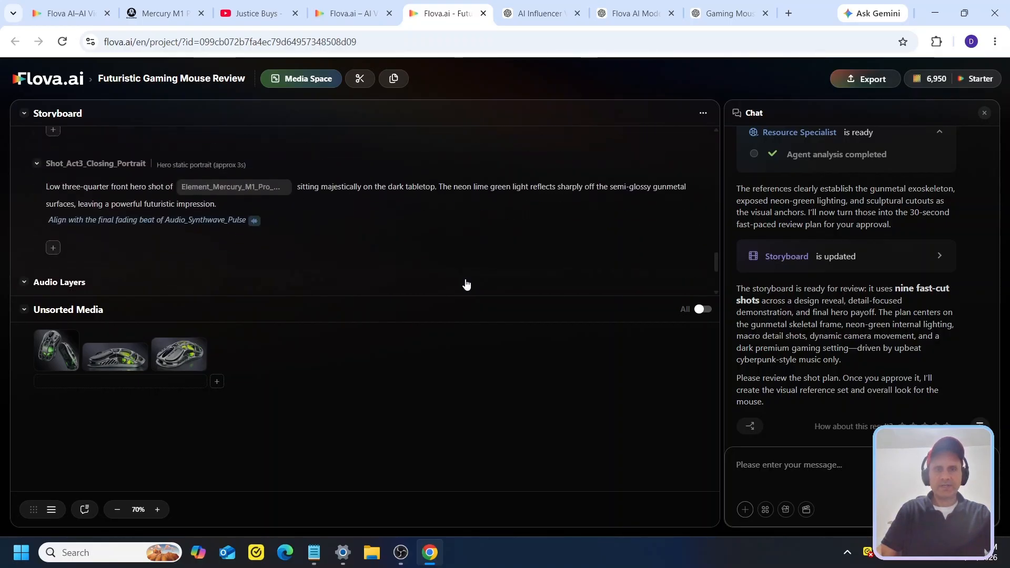
Approve the shot plan with the message "please proceed" and read Flova's reply about setting up the visual reference assets
click(787, 470)
text(ple)
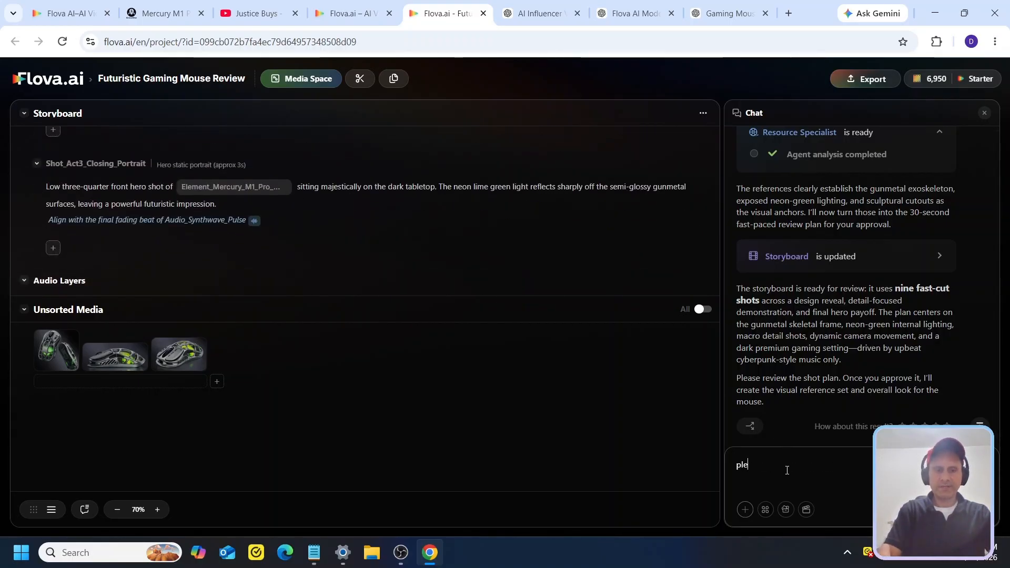
text(ase proceed)
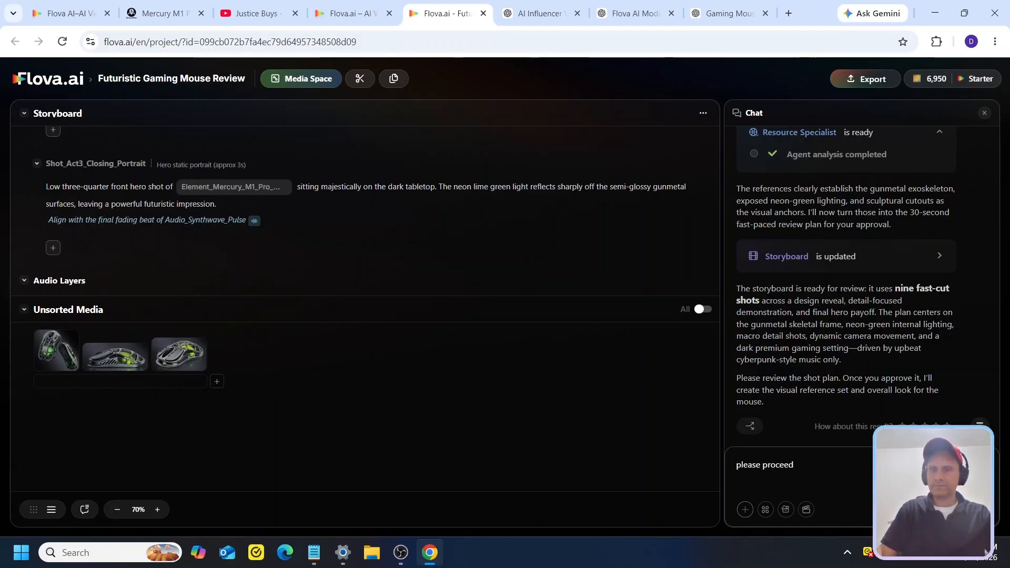
key(Return)
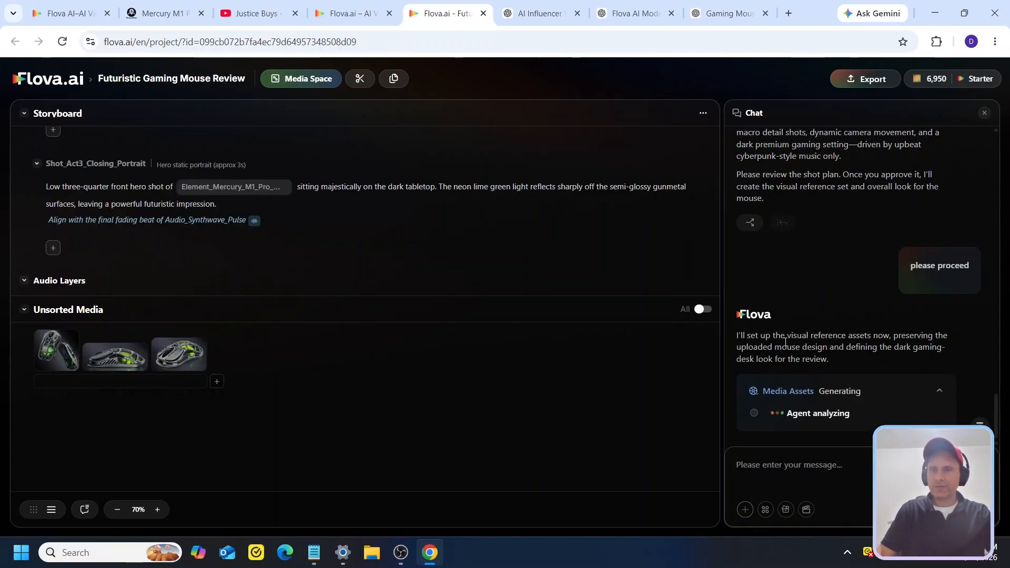
drag(781, 347, 847, 341)
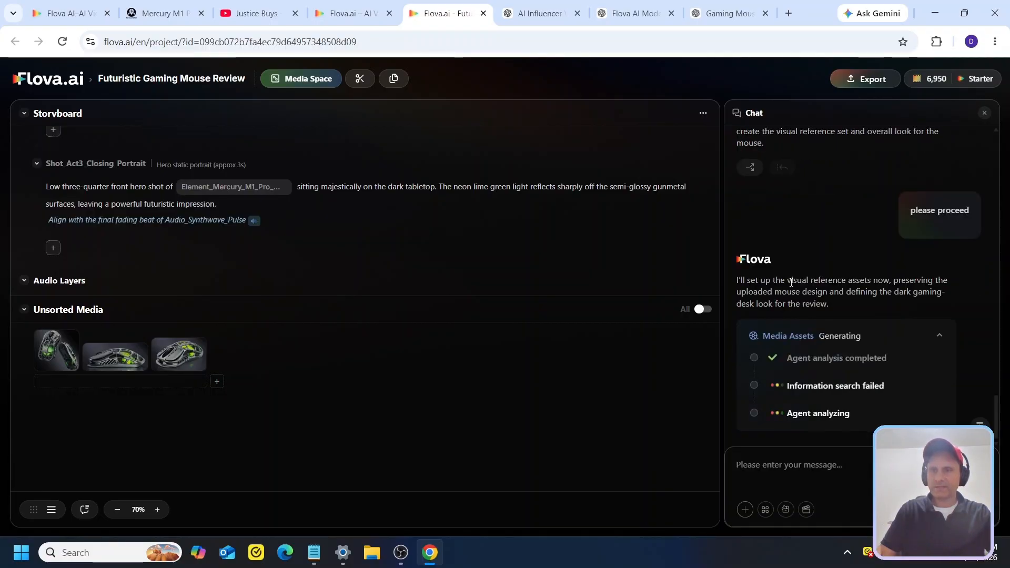
drag(791, 282, 891, 281)
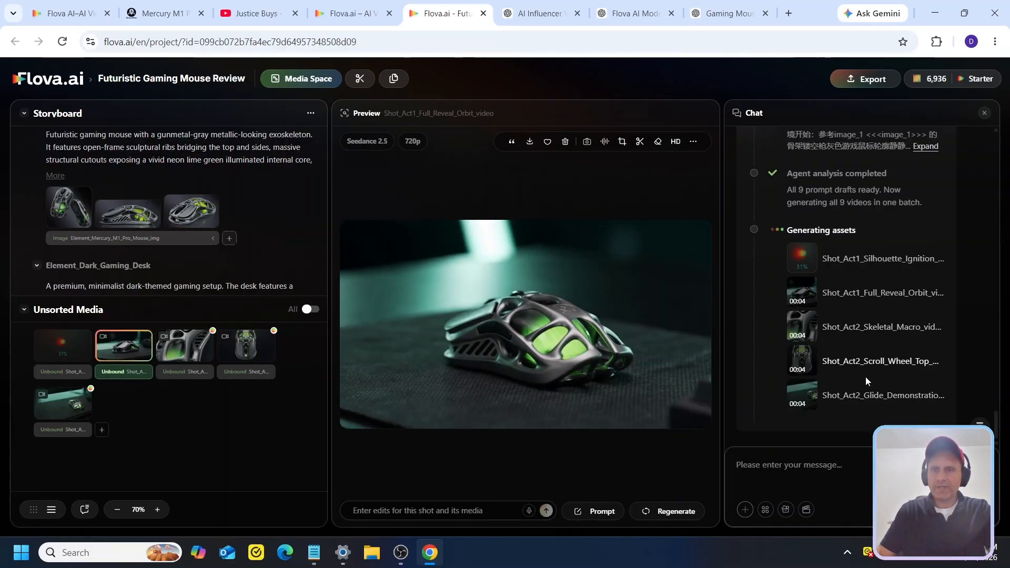
Preview the generated Skeletal Macro, Glide Demonstration and Scroll Wheel Top Down videos, then replay the Skeletal Macro one
click(855, 334)
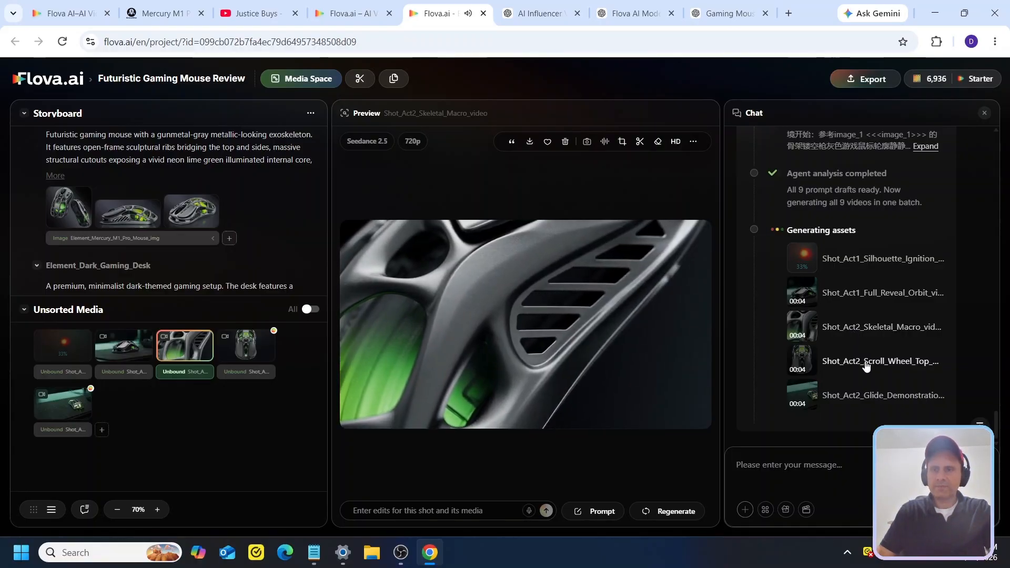
click(856, 400)
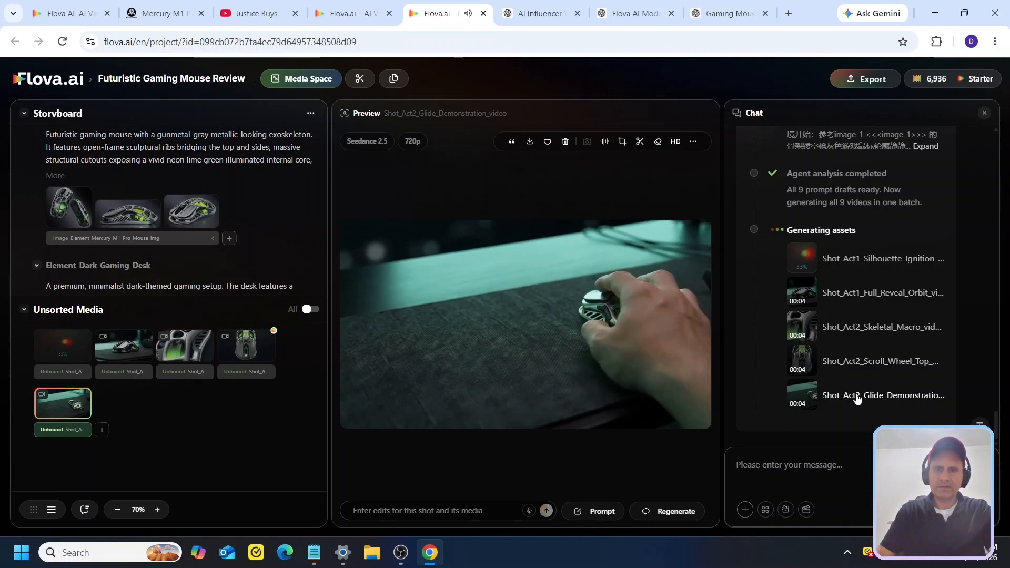
click(853, 367)
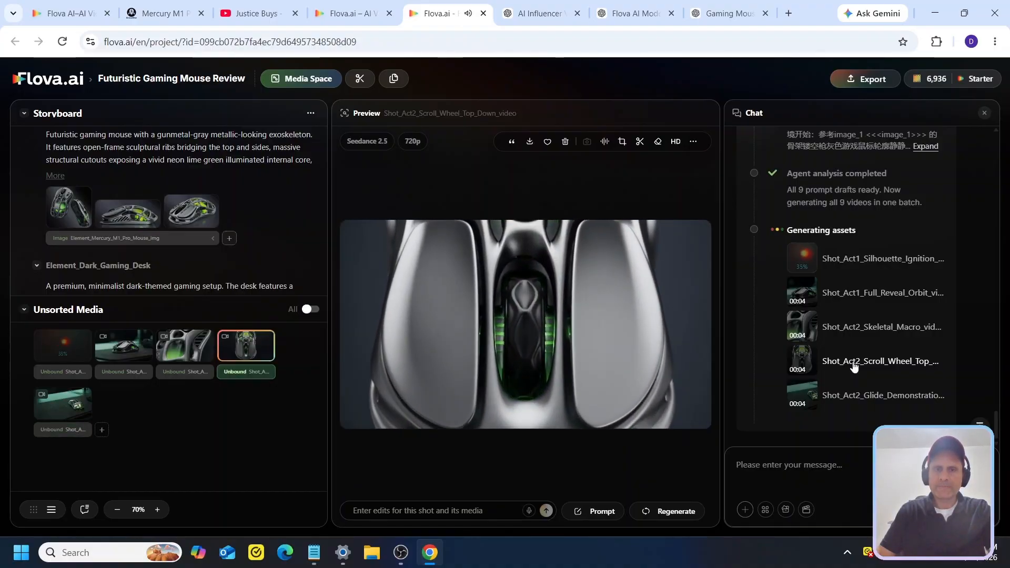
click(858, 333)
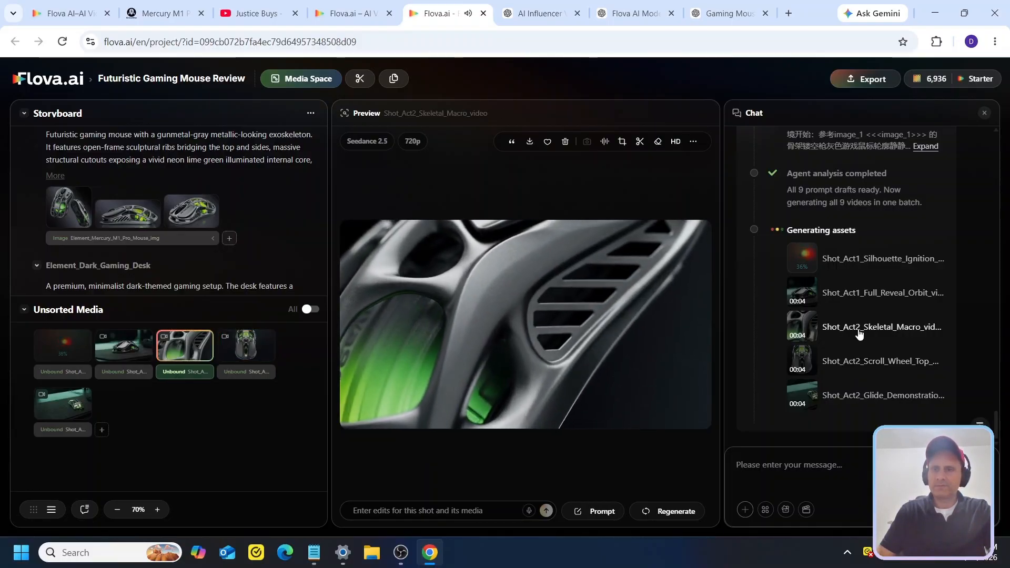
Preview the generated Full Reveal Orbit and Silhouette Ignition videos and check the progress of the remaining shots in the chat
click(859, 296)
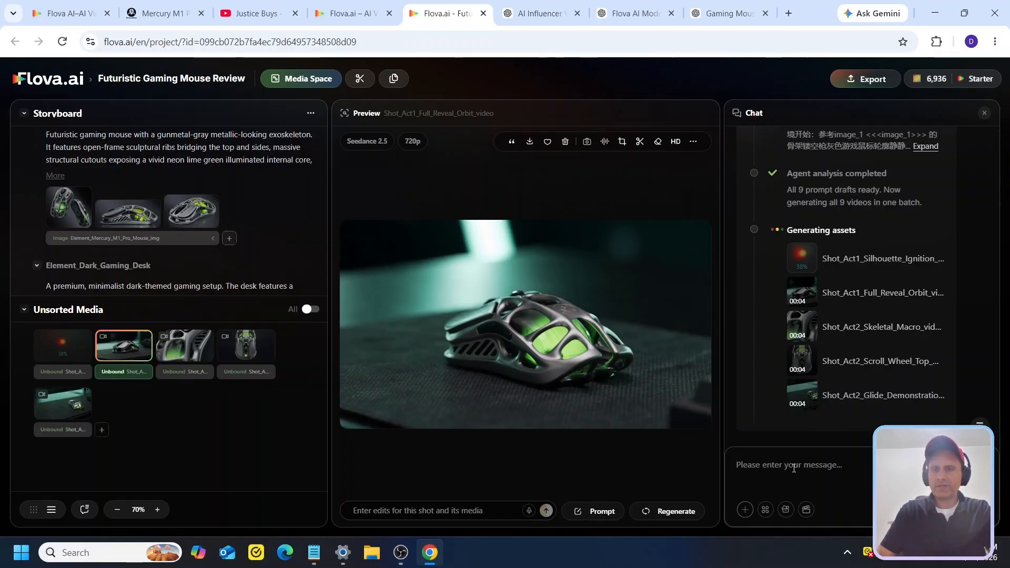
click(794, 467)
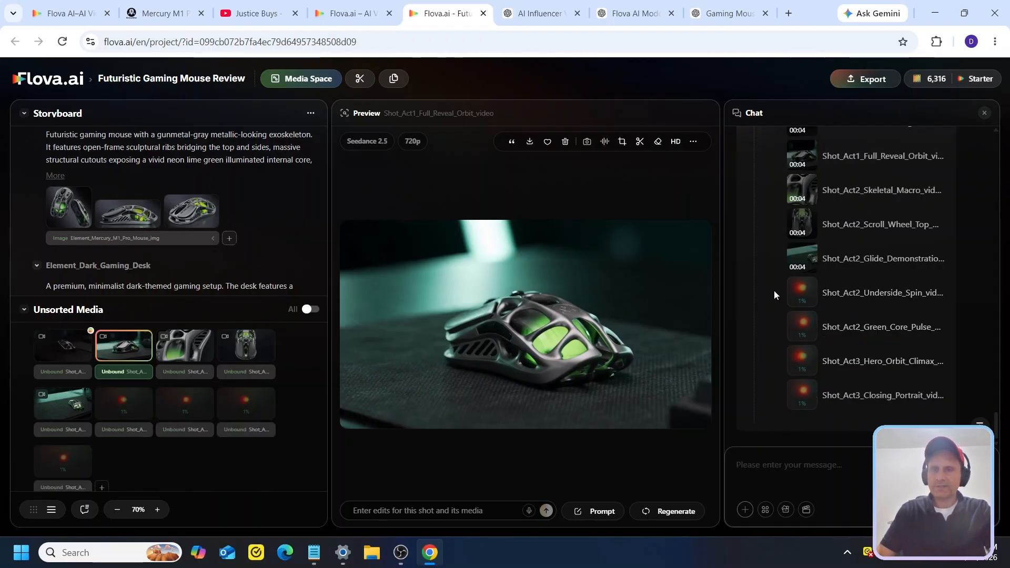
scroll(764, 272, up, 1)
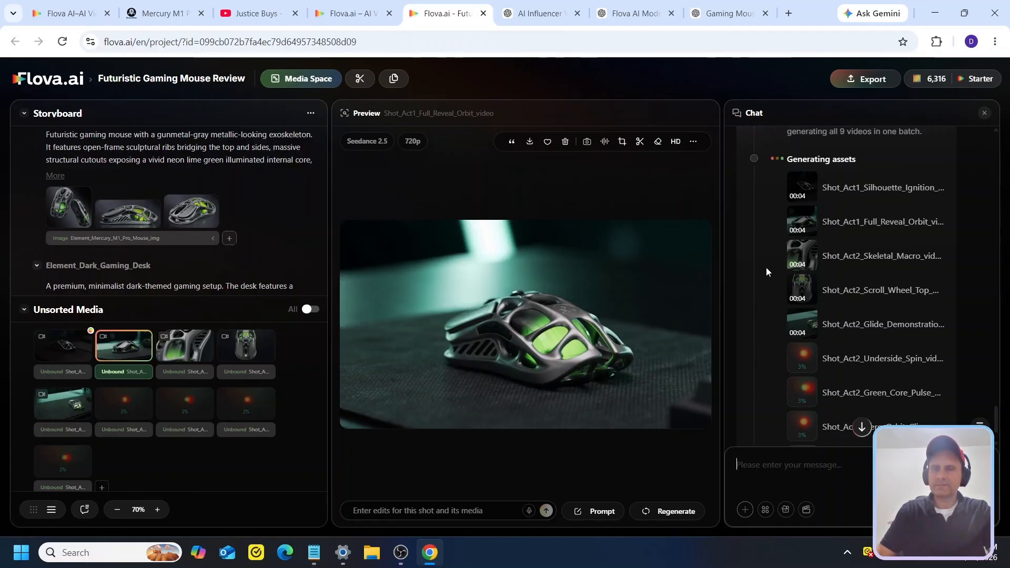
scroll(766, 268, down, 1)
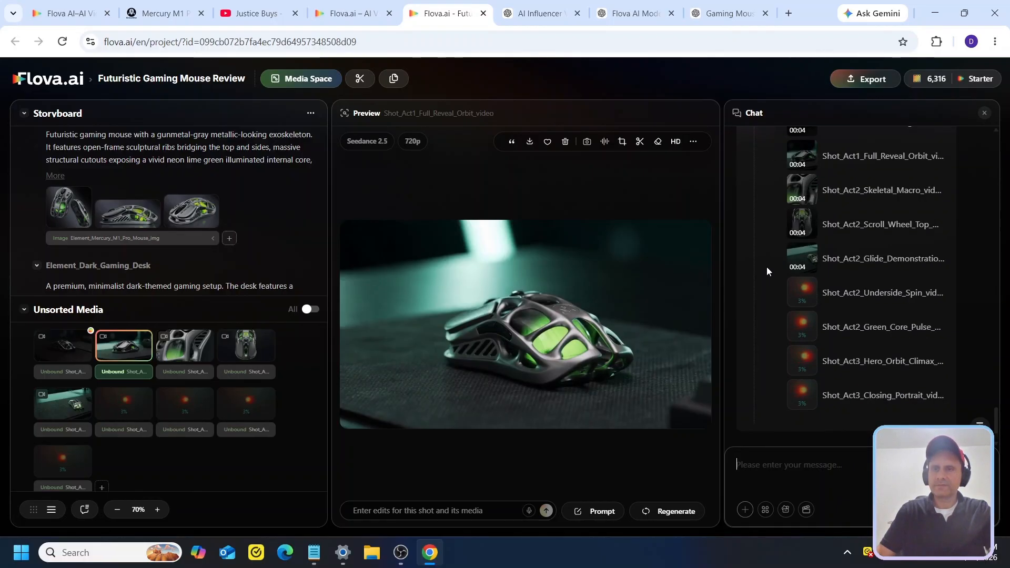
scroll(807, 268, up, 2)
click(848, 264)
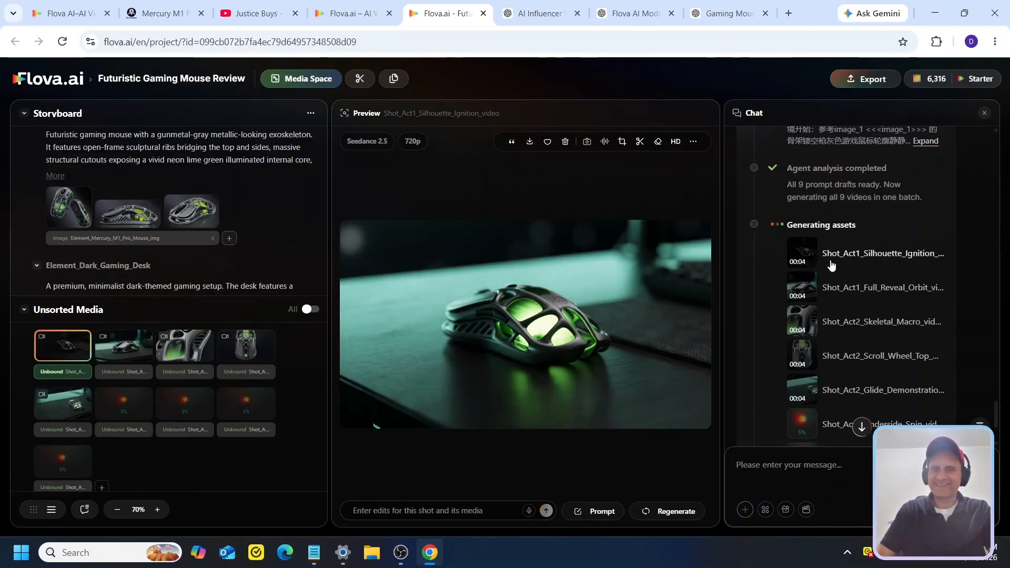
scroll(831, 287, down, 3)
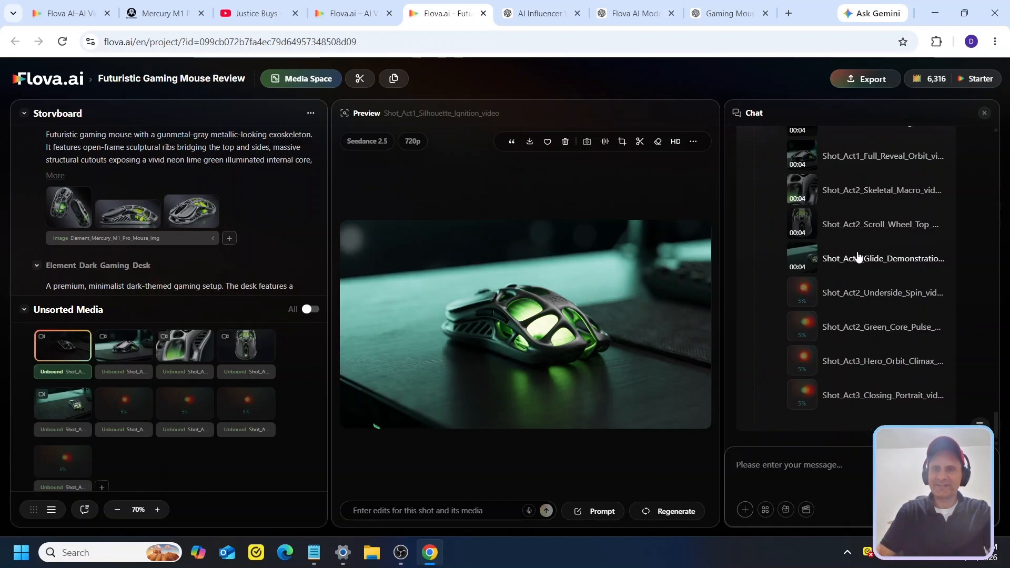
scroll(851, 235, up, 2)
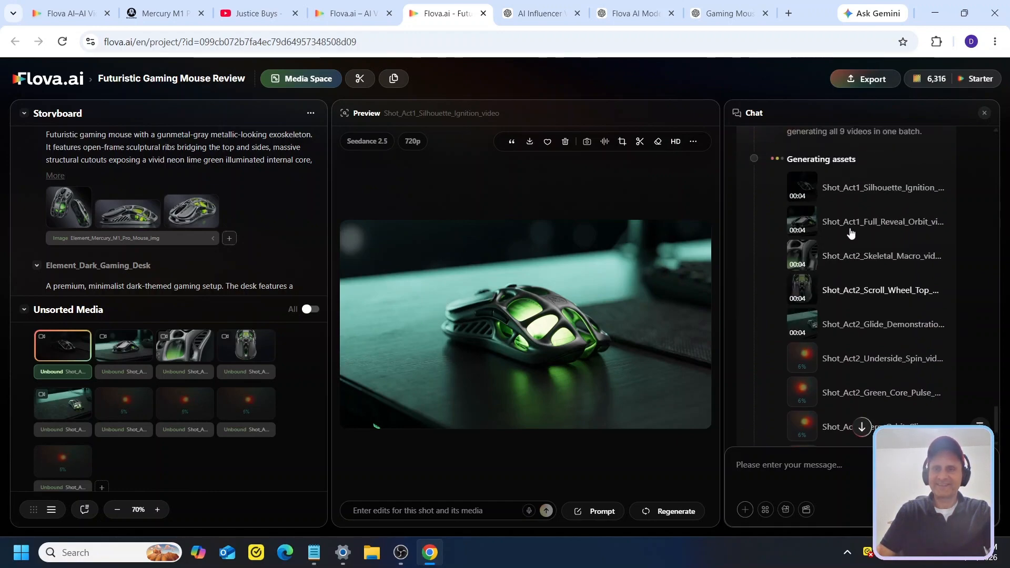
scroll(850, 235, down, 2)
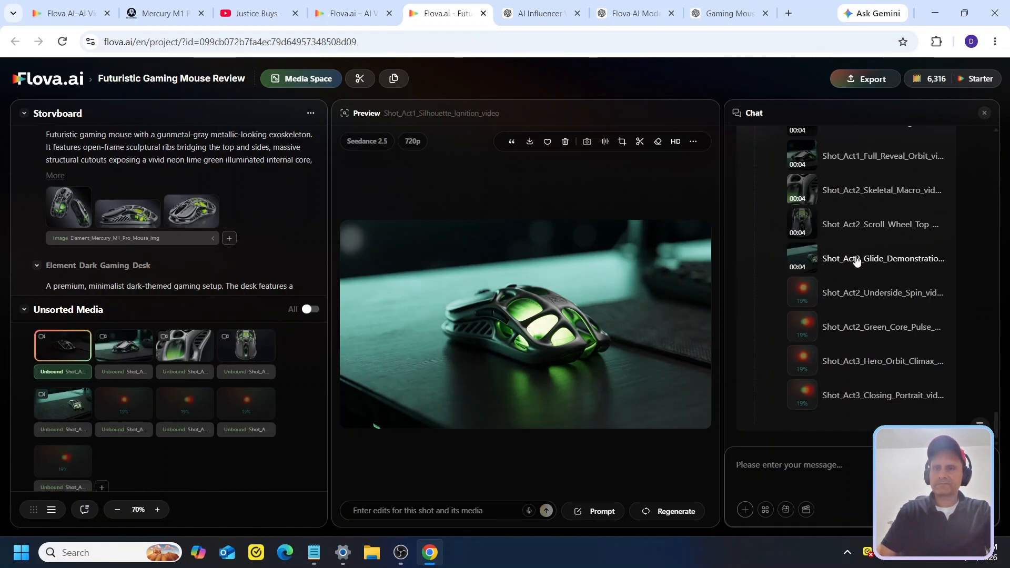
Preview the Glide Demonstration, Underside Spin, Hero Orbit Climax and Closing Portrait videos, comparing the mouse's underside with its GravaStar product page photo
click(856, 261)
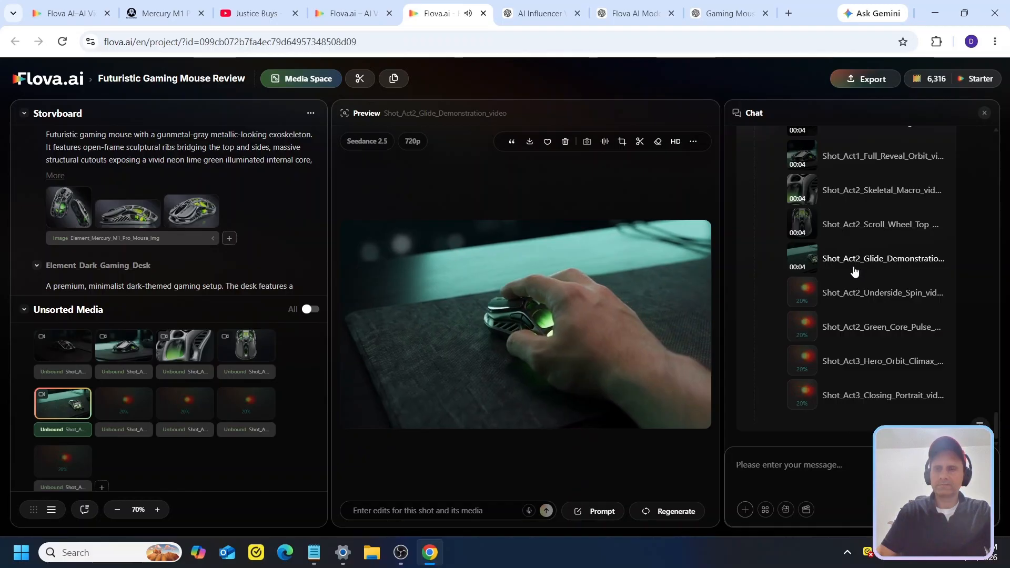
click(865, 294)
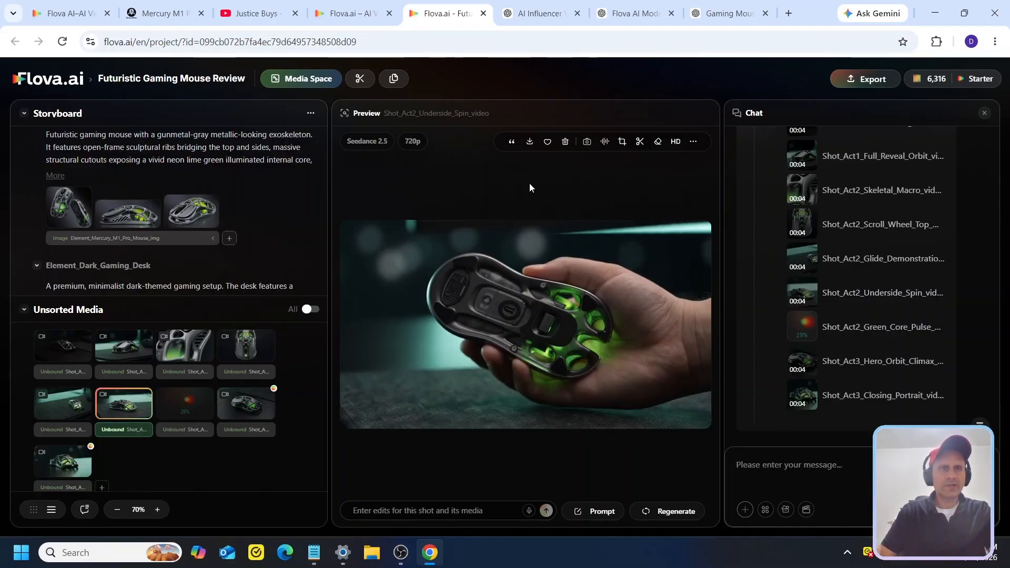
click(156, 5)
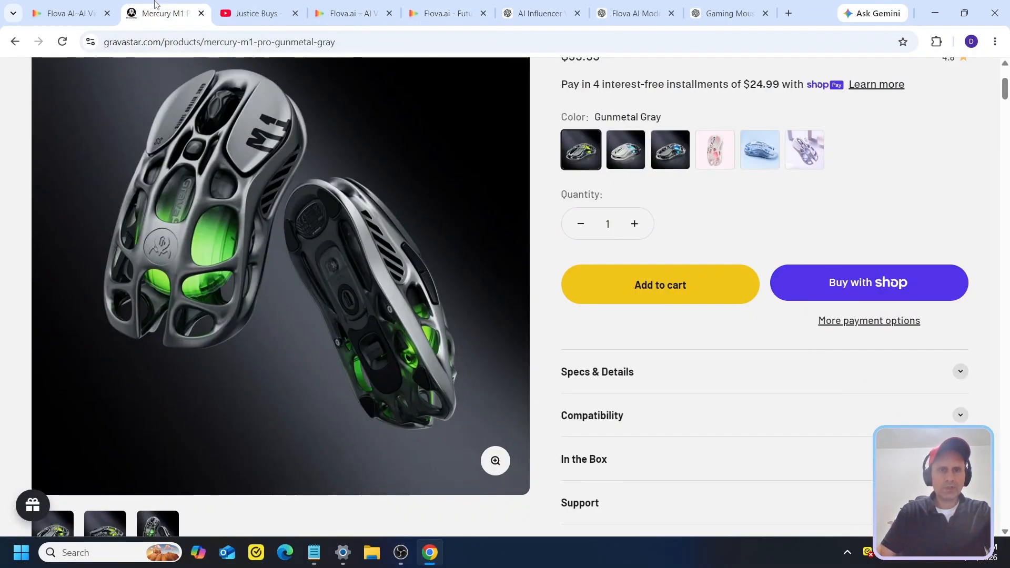
click(456, 4)
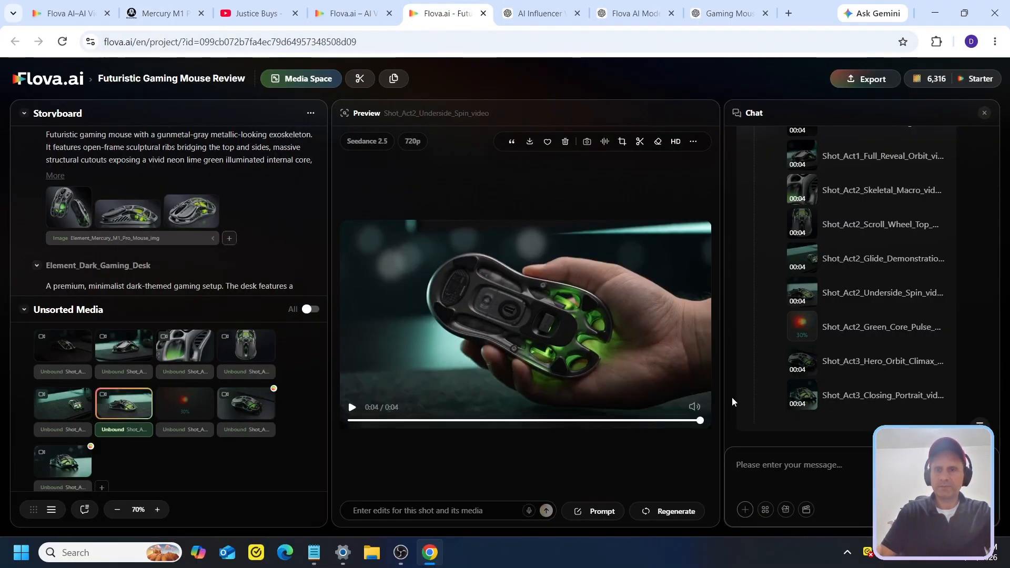
click(843, 366)
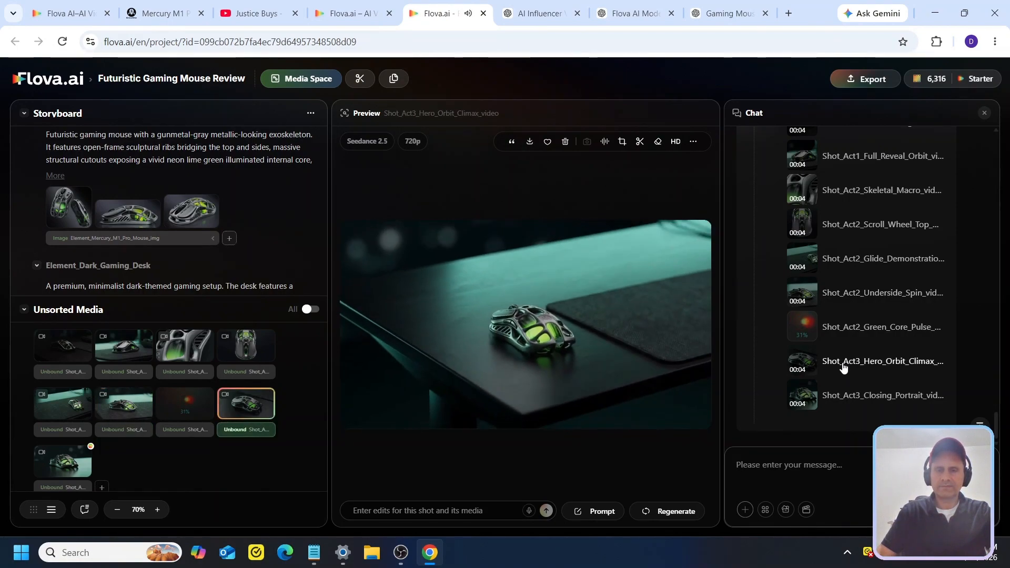
click(850, 400)
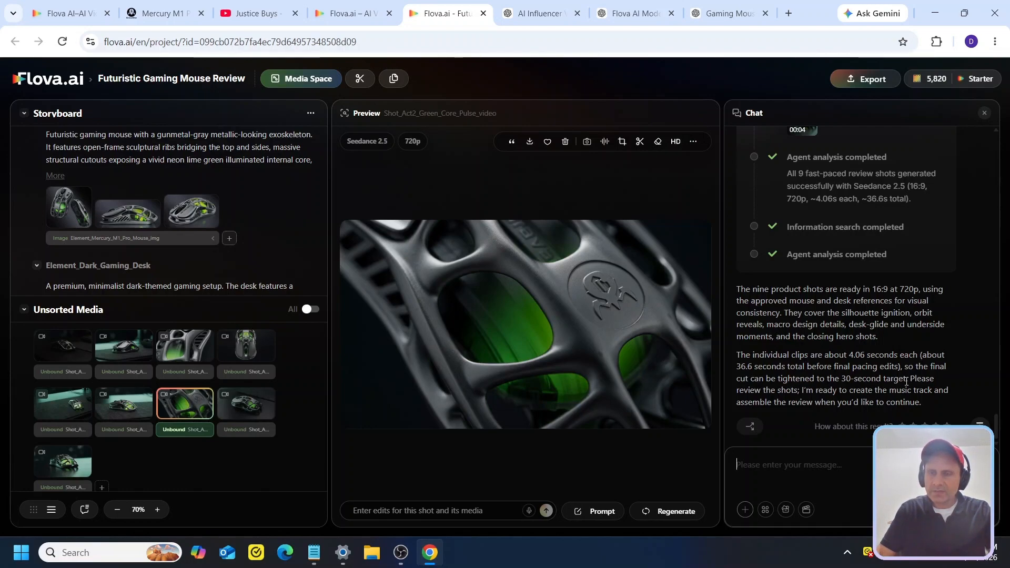
Read Flova's note on the total clip length and reply with a message to leave the edit at its original 36.6-second length
drag(908, 379, 768, 356)
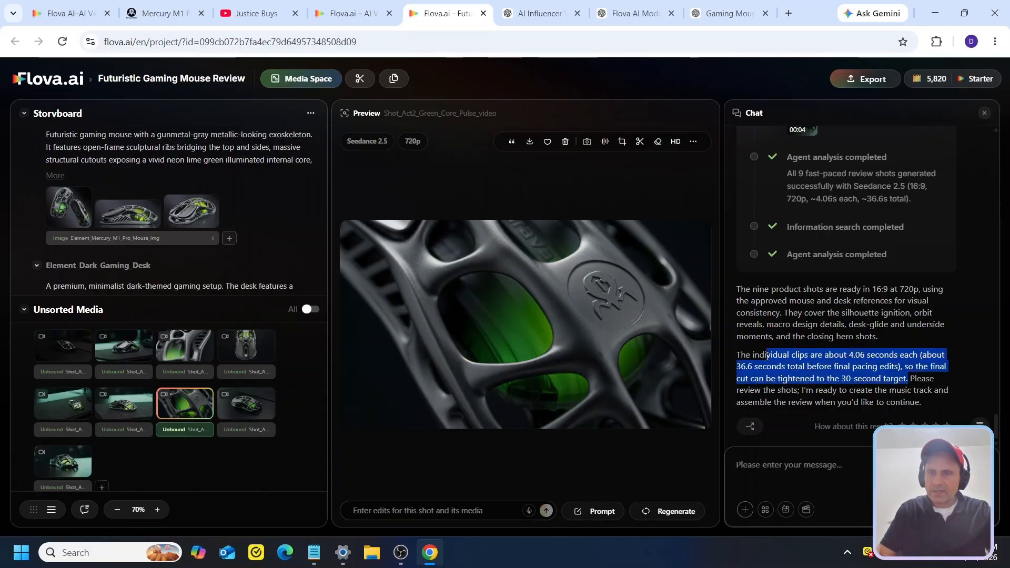
click(803, 310)
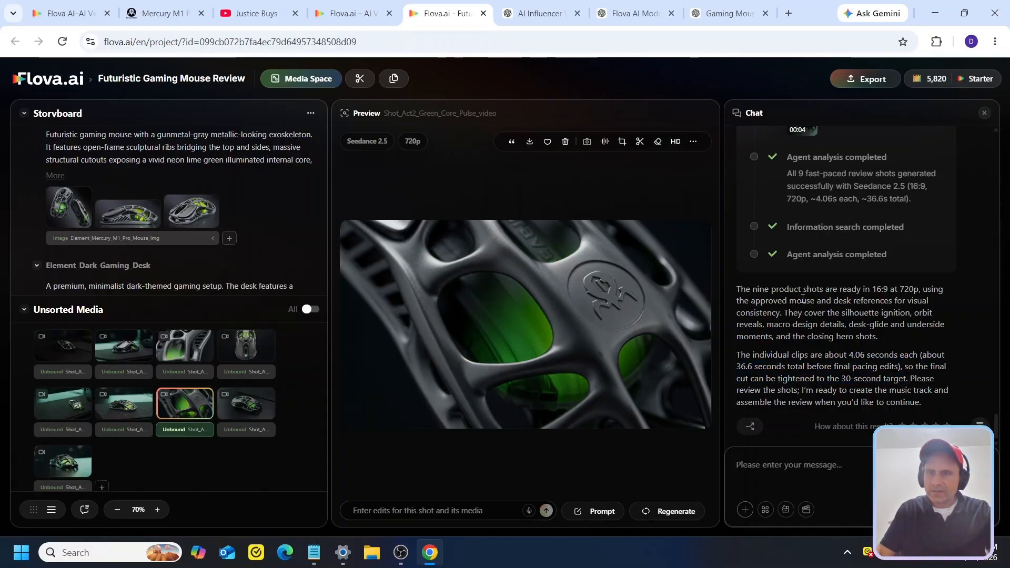
click(778, 462)
key(ctrl+v)
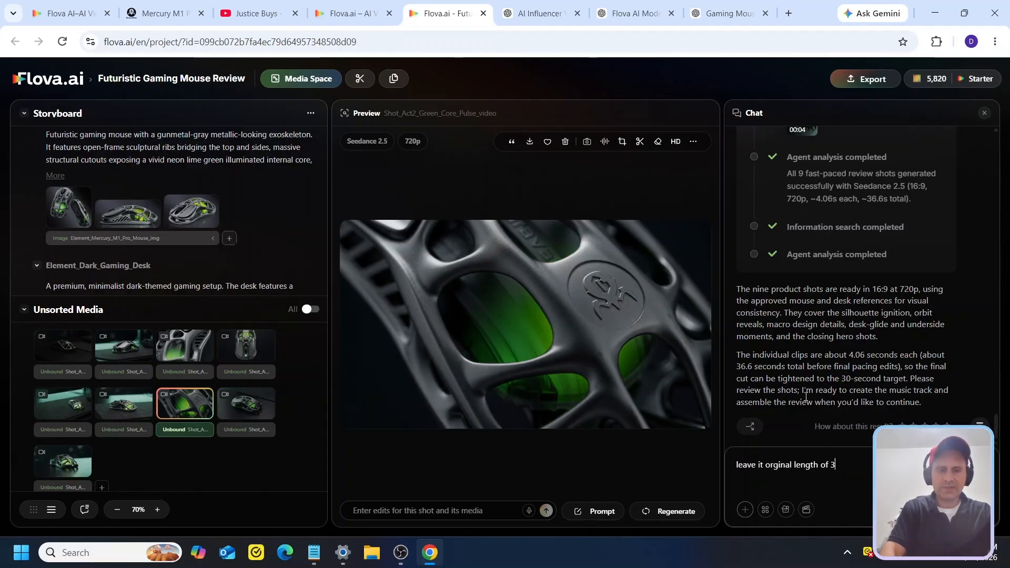
key(Return)
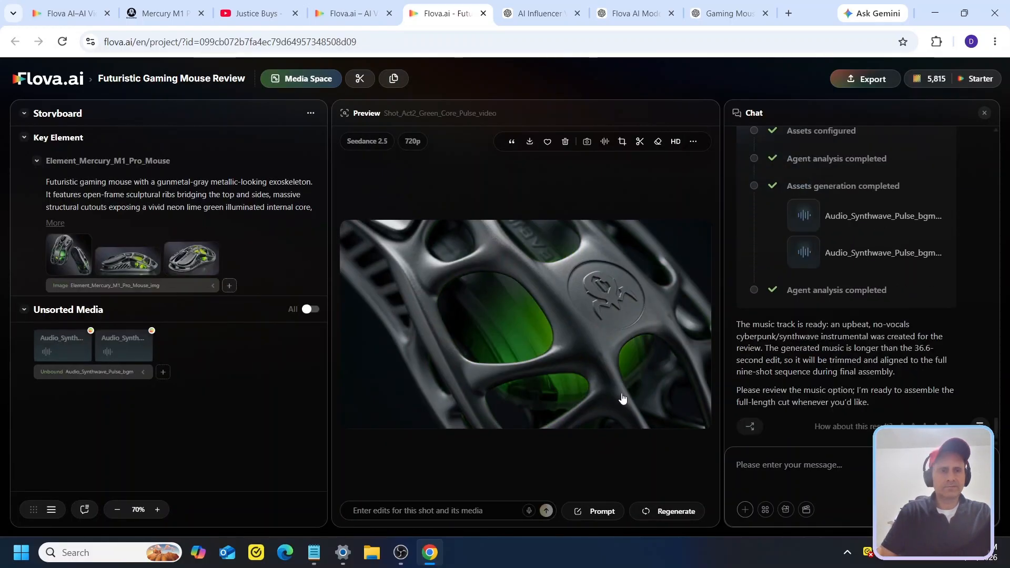
Listen to the generated Synthwave Pulse background music and approve the final assembly with the message "please proceed"
click(54, 344)
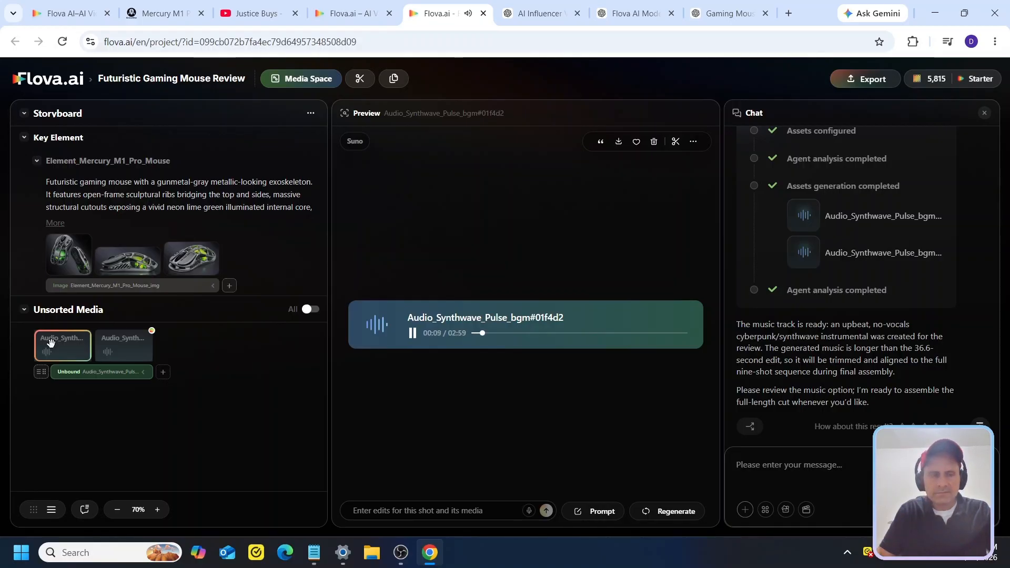
click(122, 343)
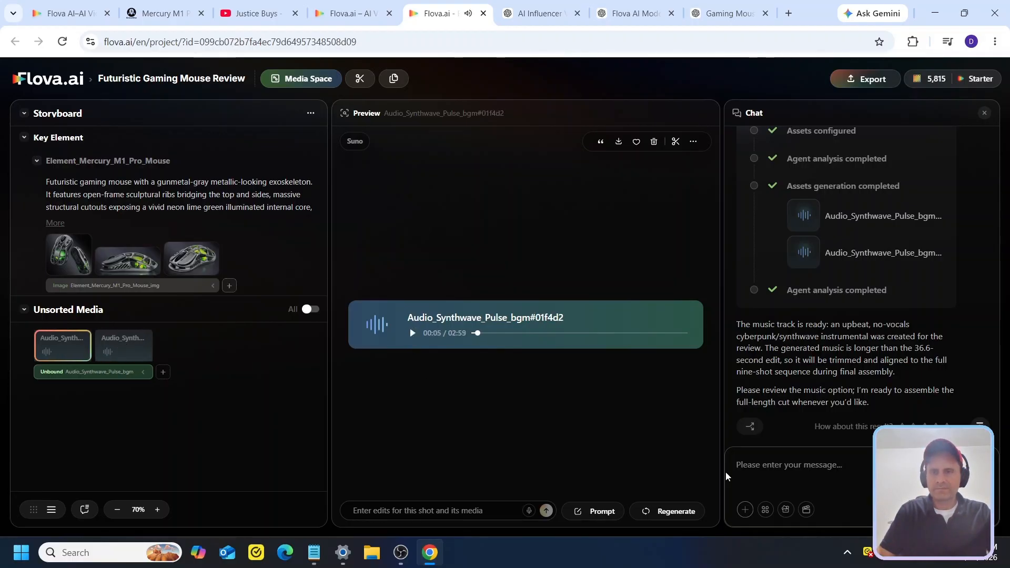
click(744, 470)
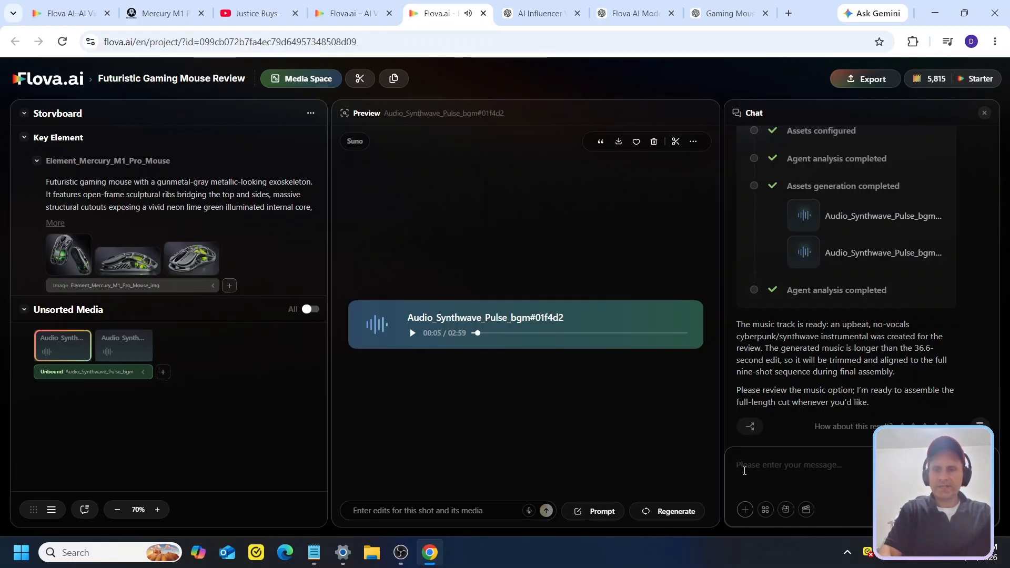
text(please proce)
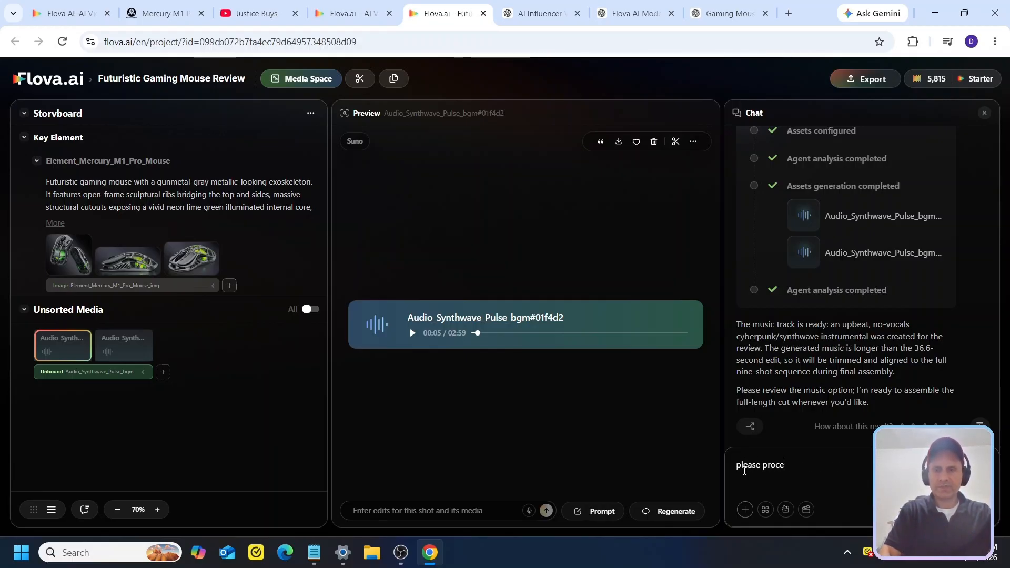
text(ed)
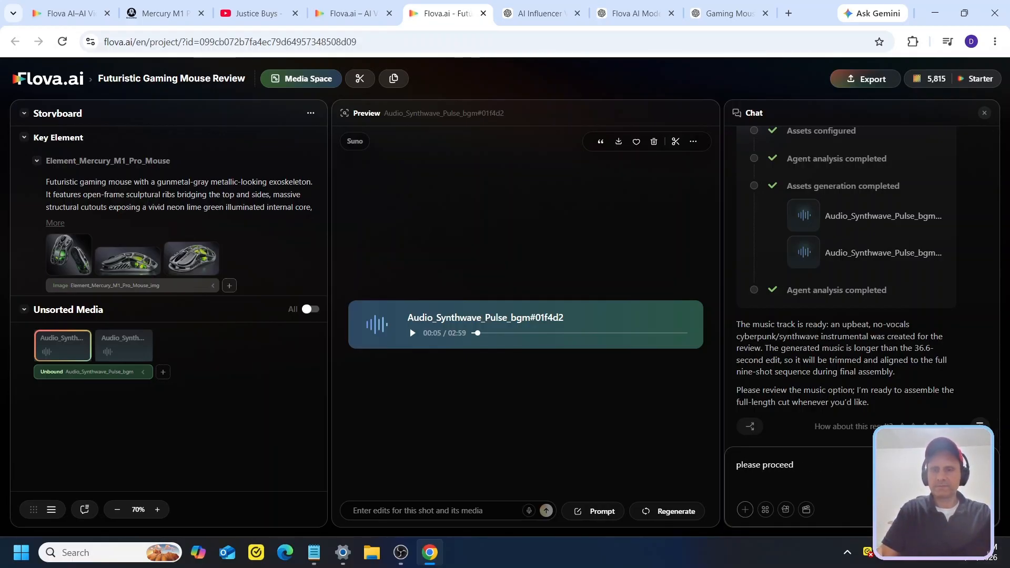
key(Return)
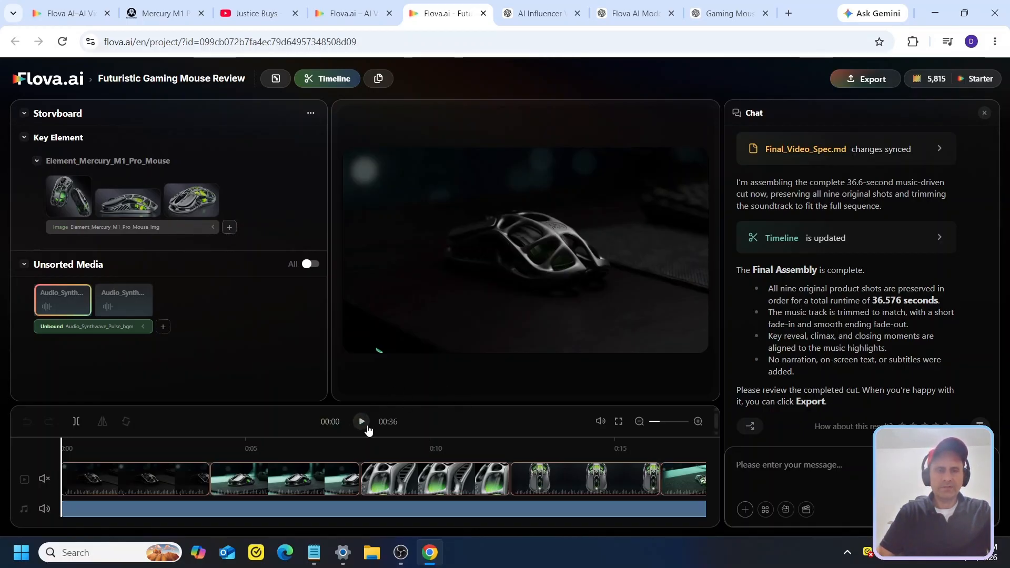
Play the assembled review video from the timeline, watch it again in full screen, and return to the editor
click(366, 426)
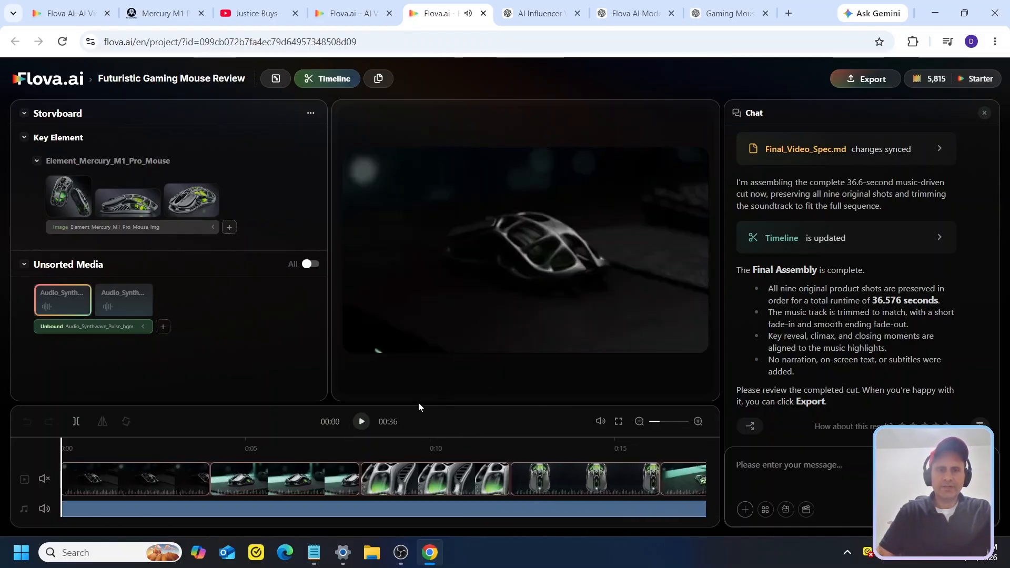
click(569, 289)
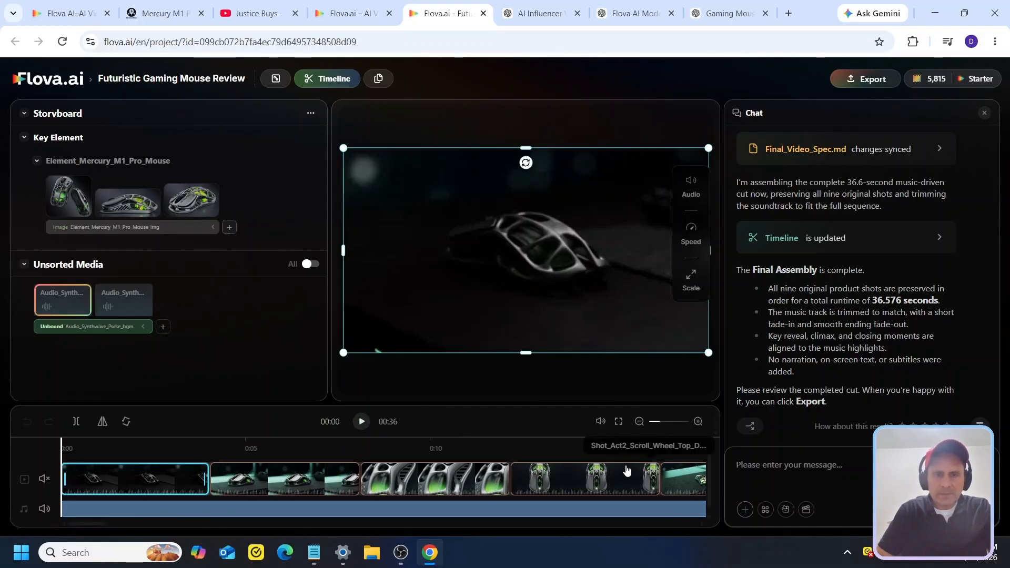
click(618, 421)
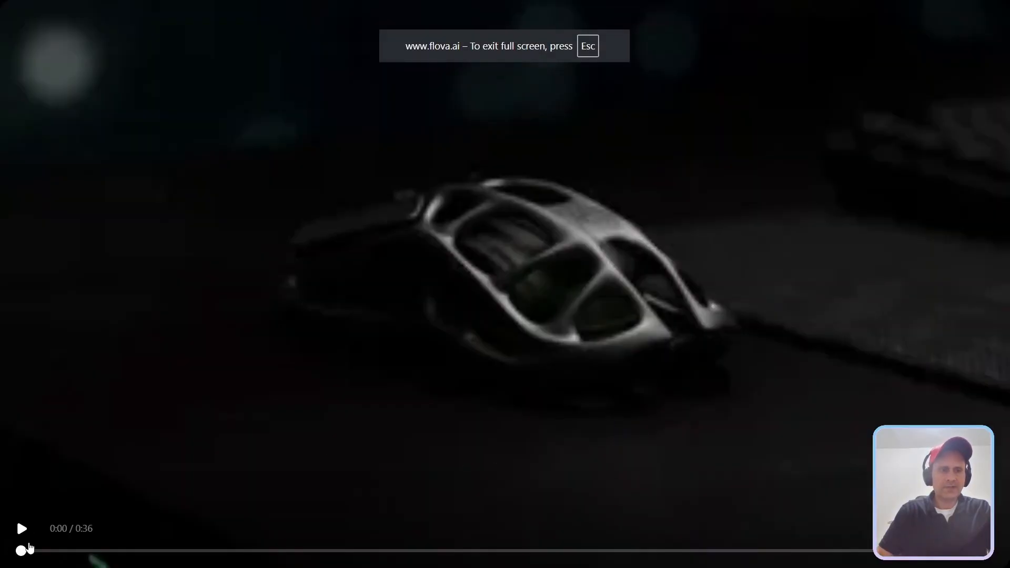
click(19, 533)
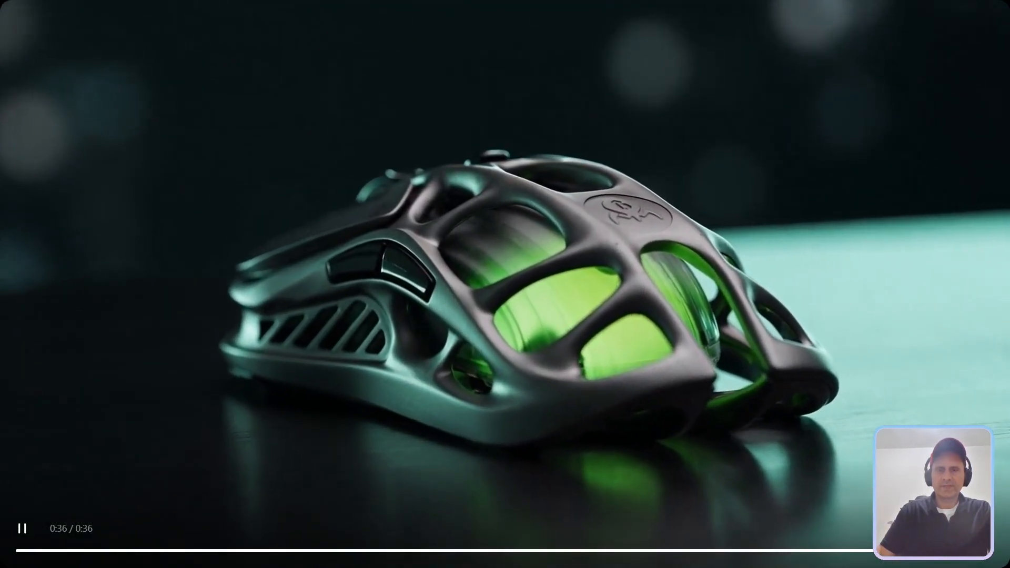
key(Escape)
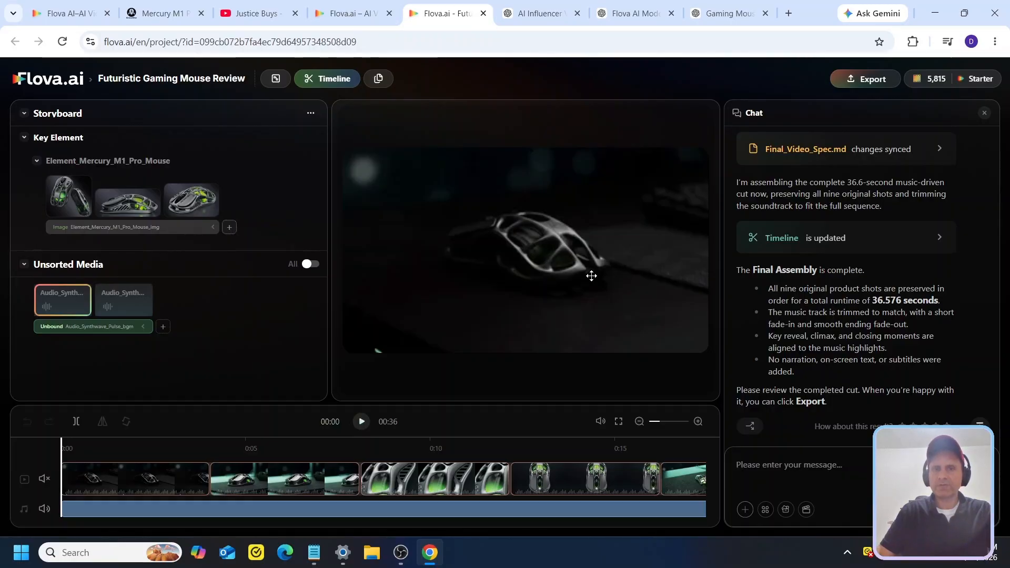
Return to the Flova home page and browse the auto-invoked skills offered for the prompt box
click(353, 13)
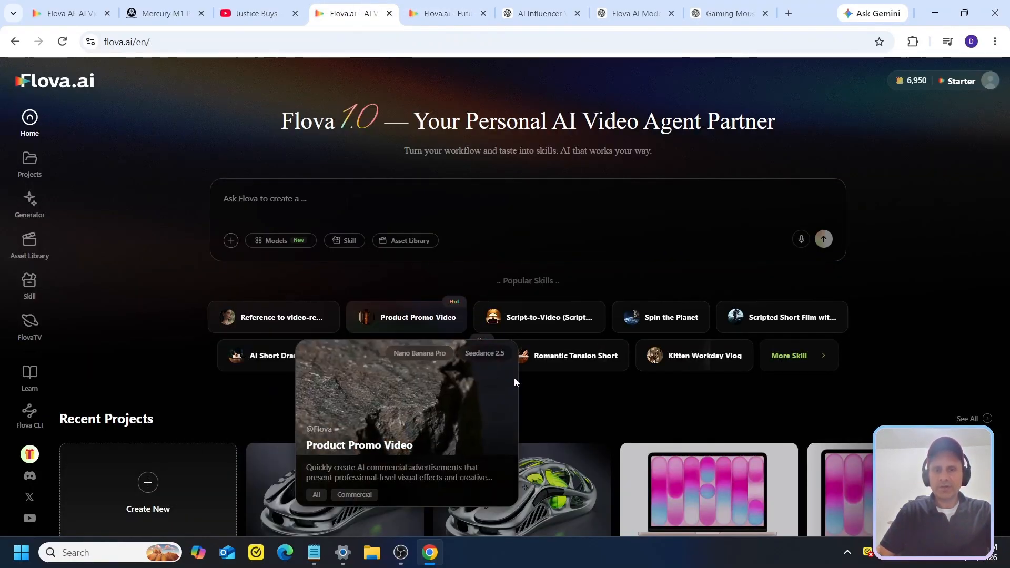
click(354, 244)
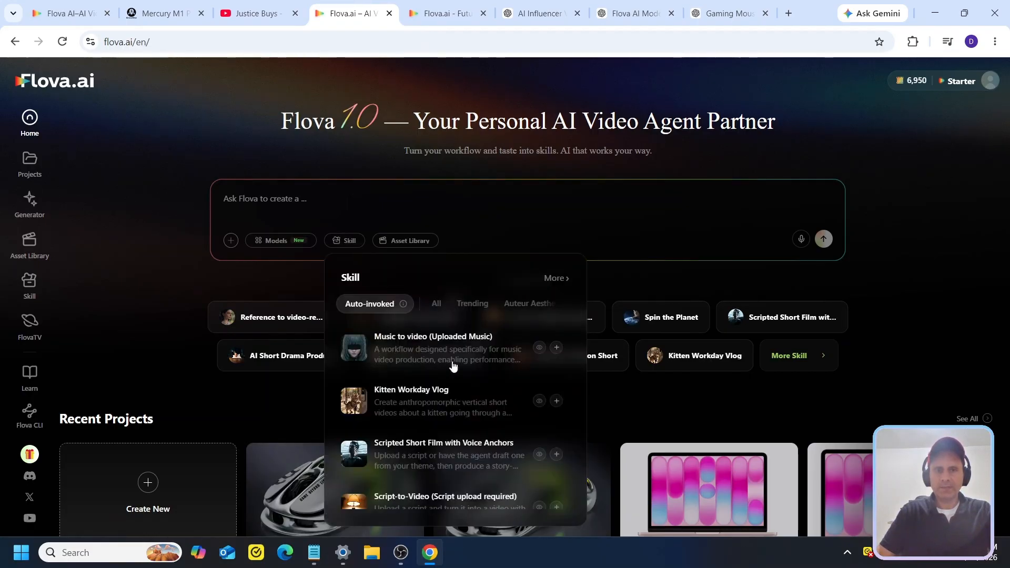
scroll(430, 457, down, 3)
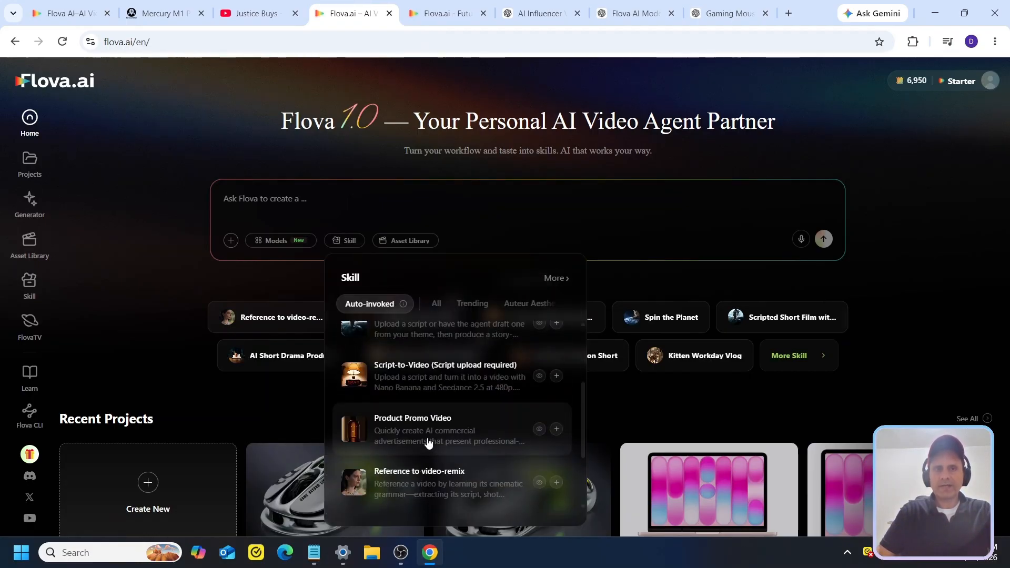
scroll(429, 443, up, 2)
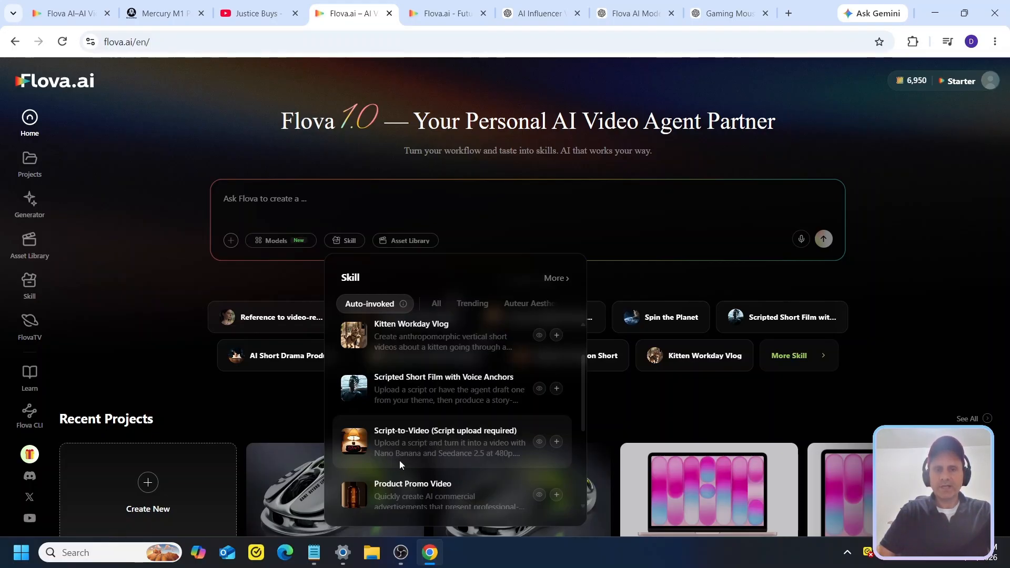
scroll(438, 399, down, 3)
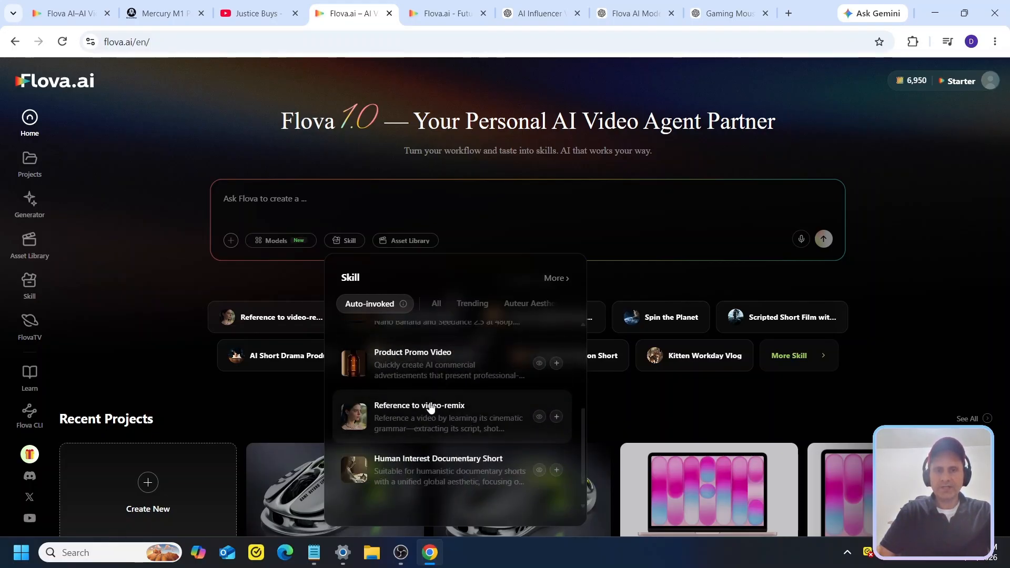
scroll(430, 408, up, 3)
scroll(437, 397, down, 4)
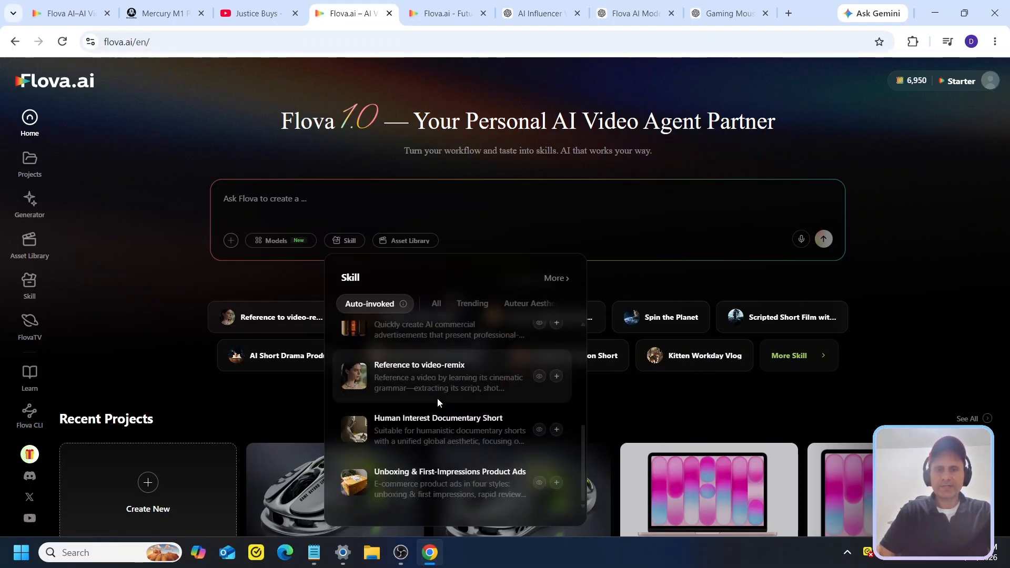
Read the Unboxing & First-Impressions Product Ads skill's content in code view, covering its description and planner instructions, and close it
click(540, 482)
click(396, 317)
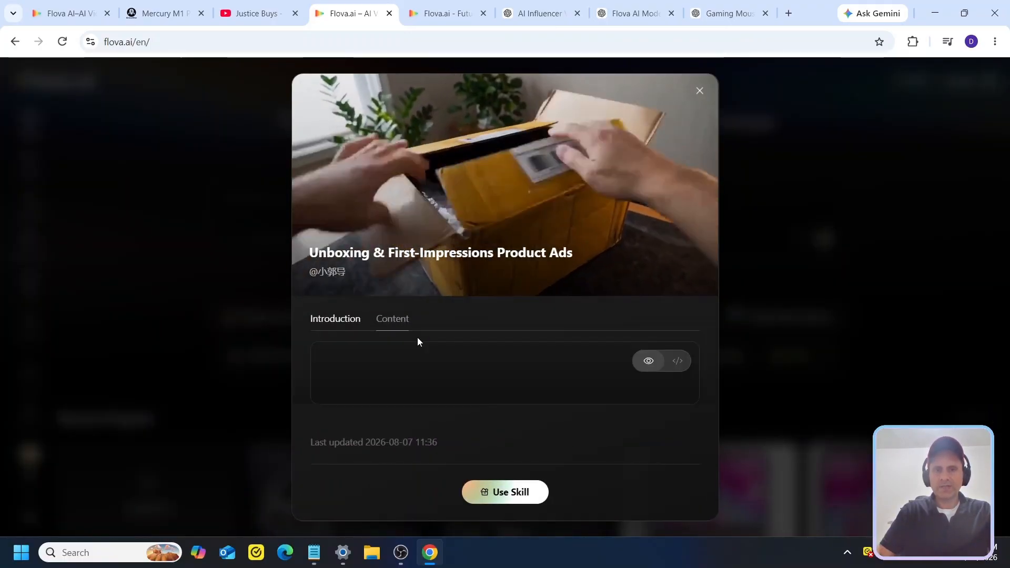
click(680, 284)
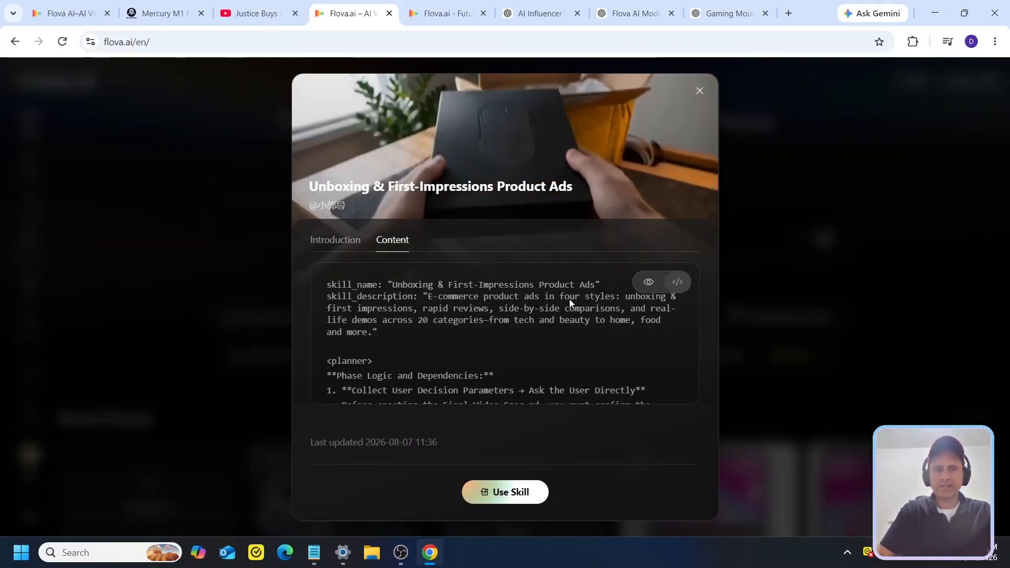
drag(327, 285, 347, 309)
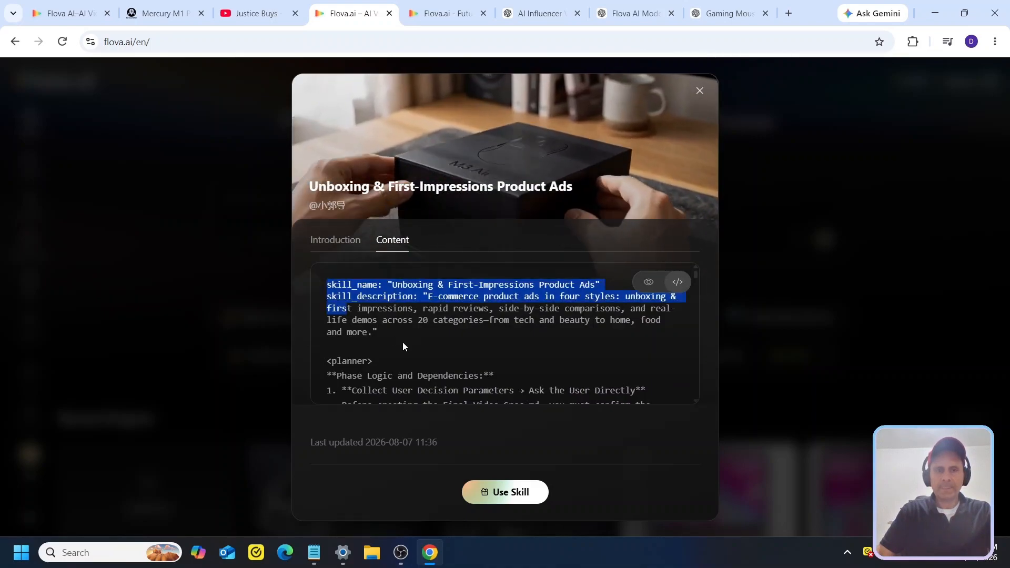
drag(403, 343, 650, 421)
click(547, 345)
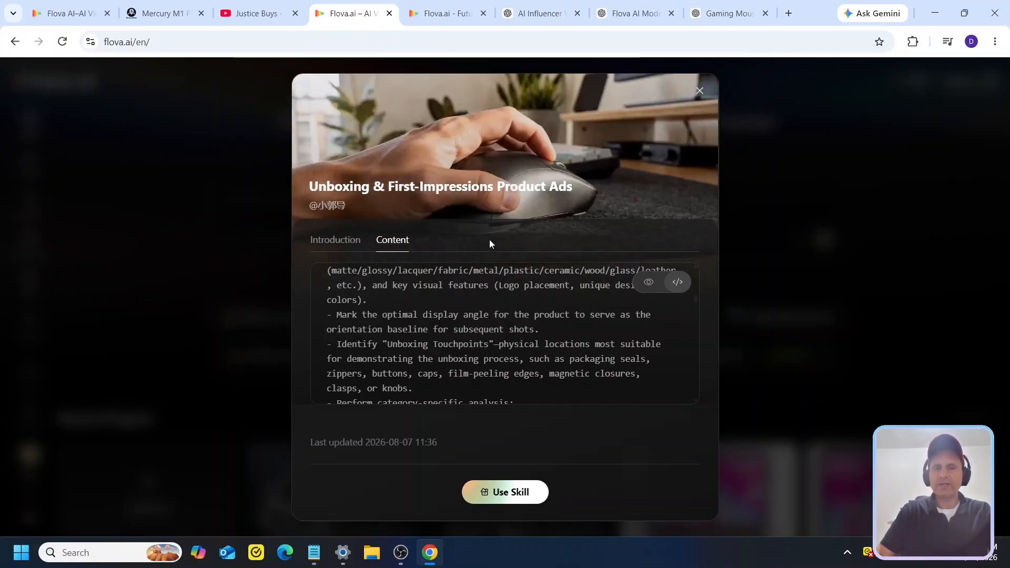
click(698, 93)
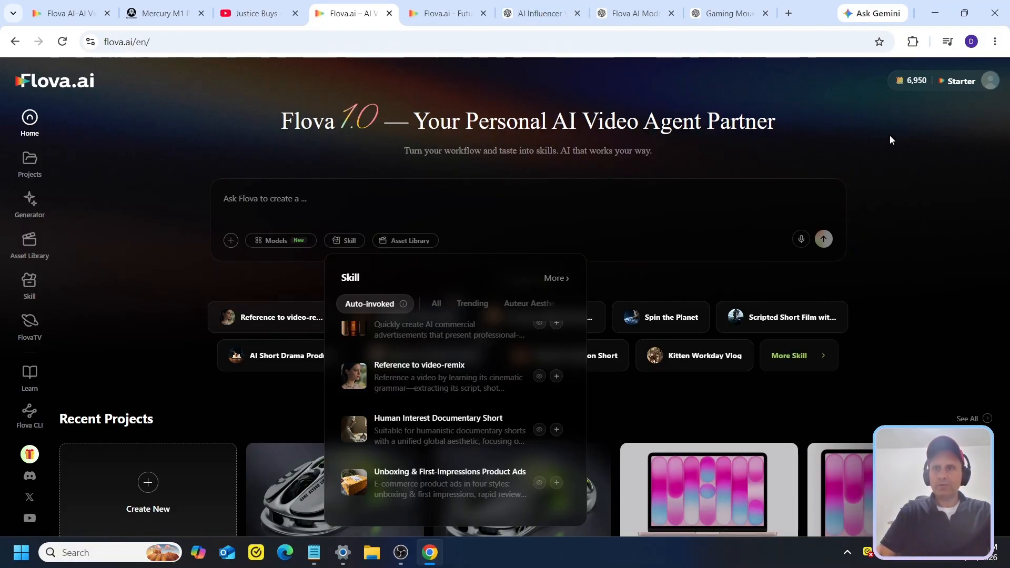
Open Flova's pricing page and highlight the Seedance 2.5 offer in the promotional banner
mouse_move(988, 92)
click(960, 81)
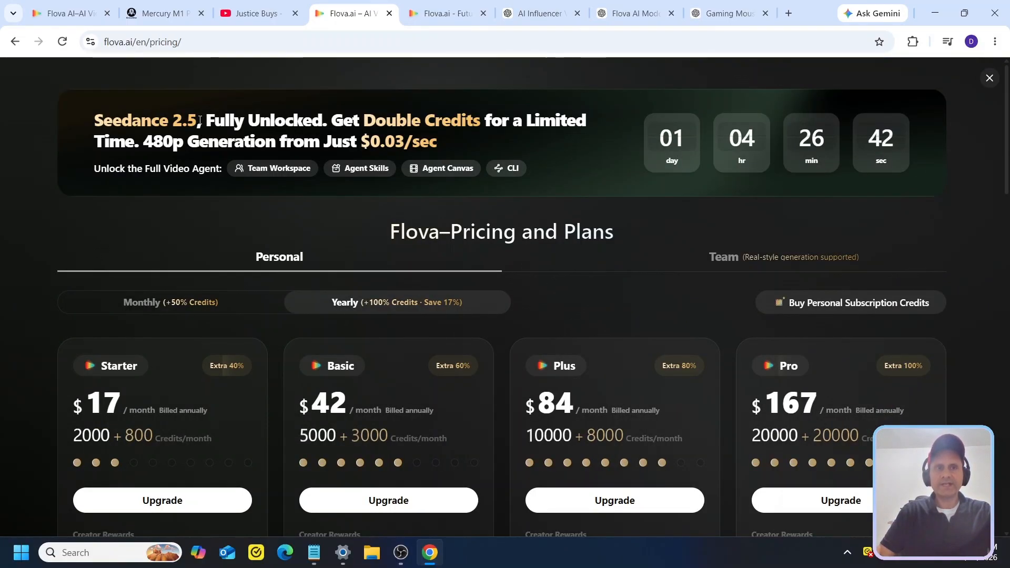
drag(196, 121, 92, 126)
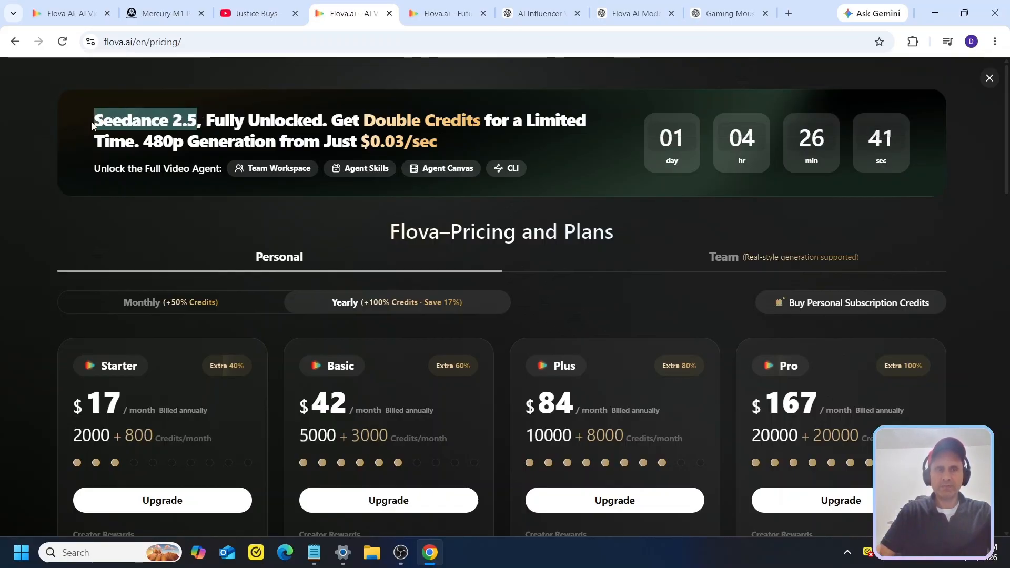
click(139, 129)
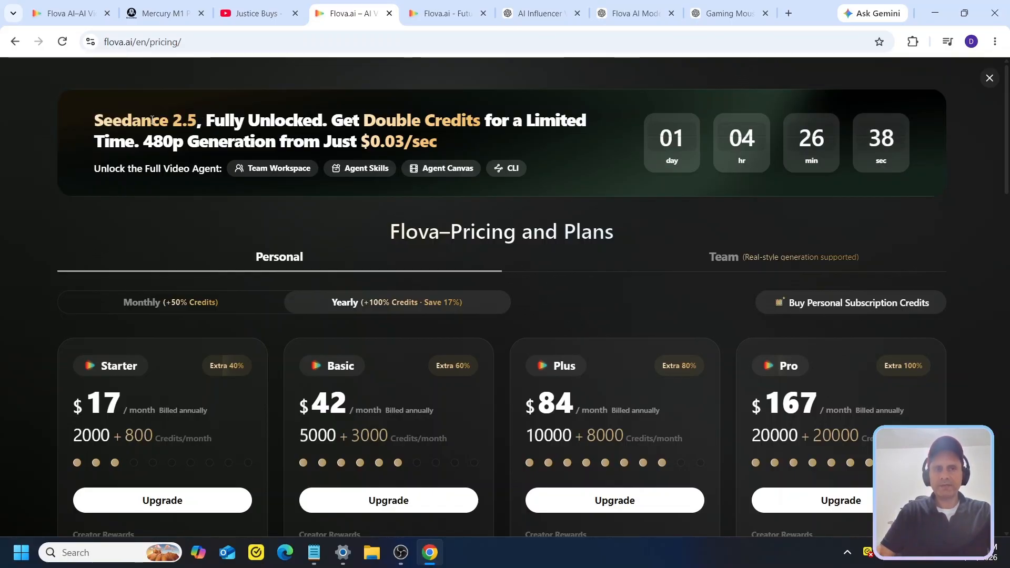
drag(103, 121, 198, 121)
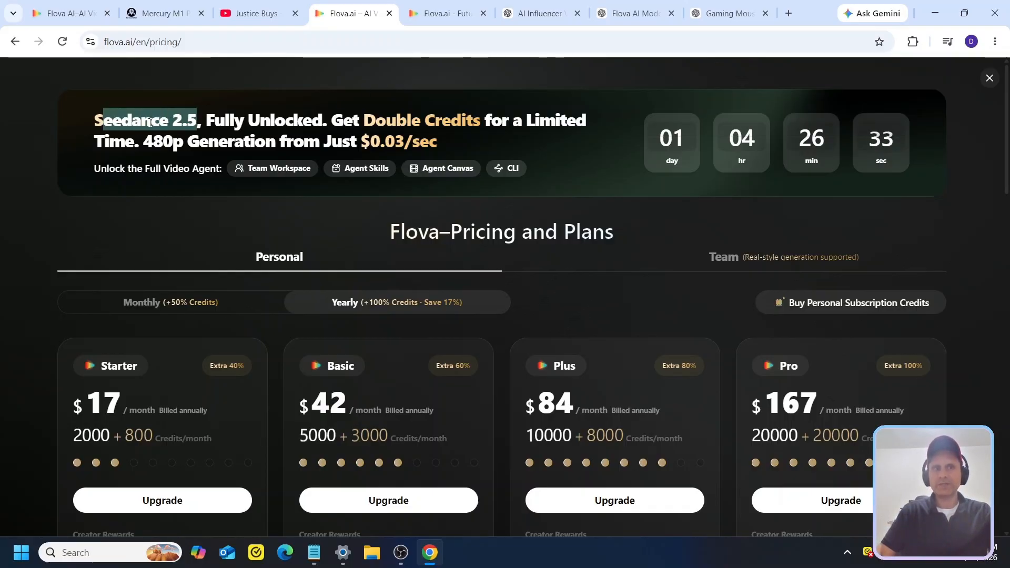
Review the yearly personal plans' prices, credits and model benefits, highlighting commercial use and watermark-free export under the Starter plan
scroll(176, 190, down, 2)
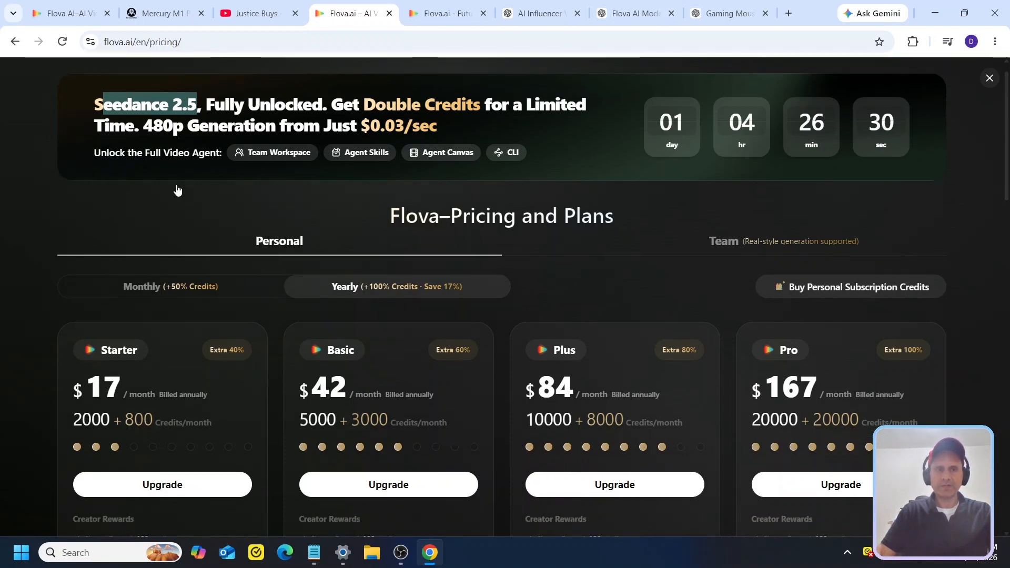
scroll(168, 267, down, 1)
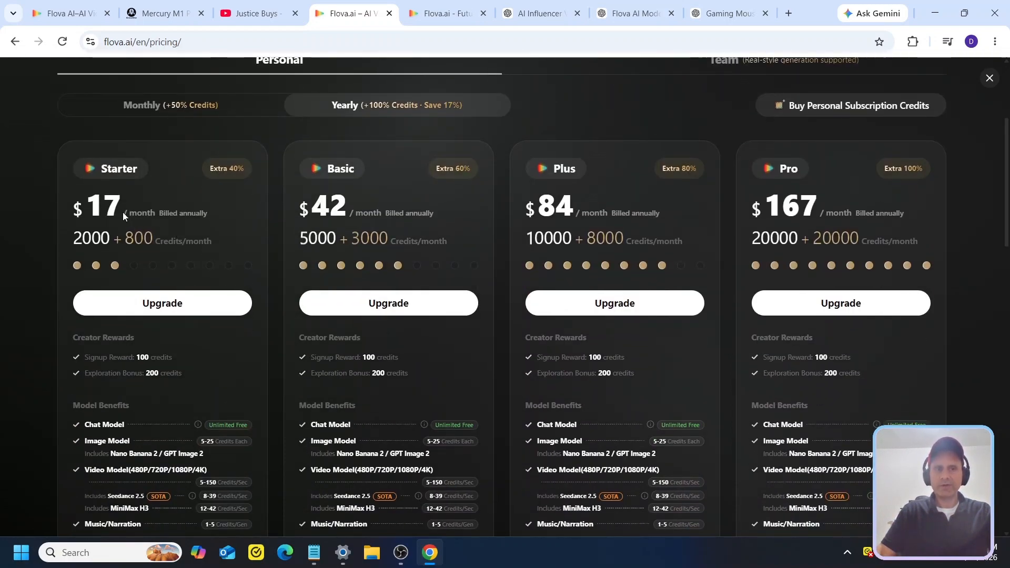
scroll(124, 212, down, 1)
scroll(180, 357, down, 1)
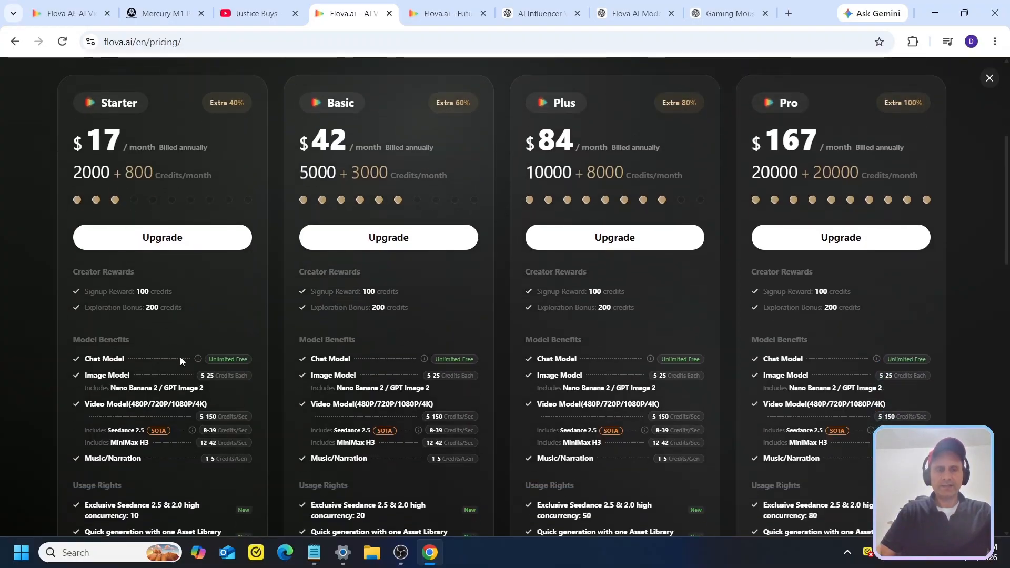
mouse_move(196, 296)
scroll(196, 297, down, 2)
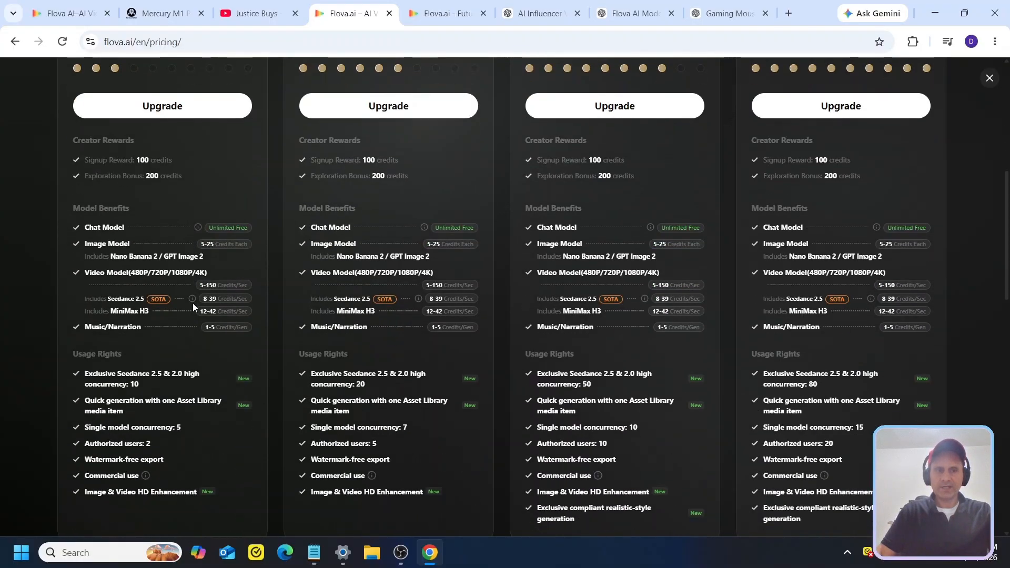
drag(96, 411, 158, 412)
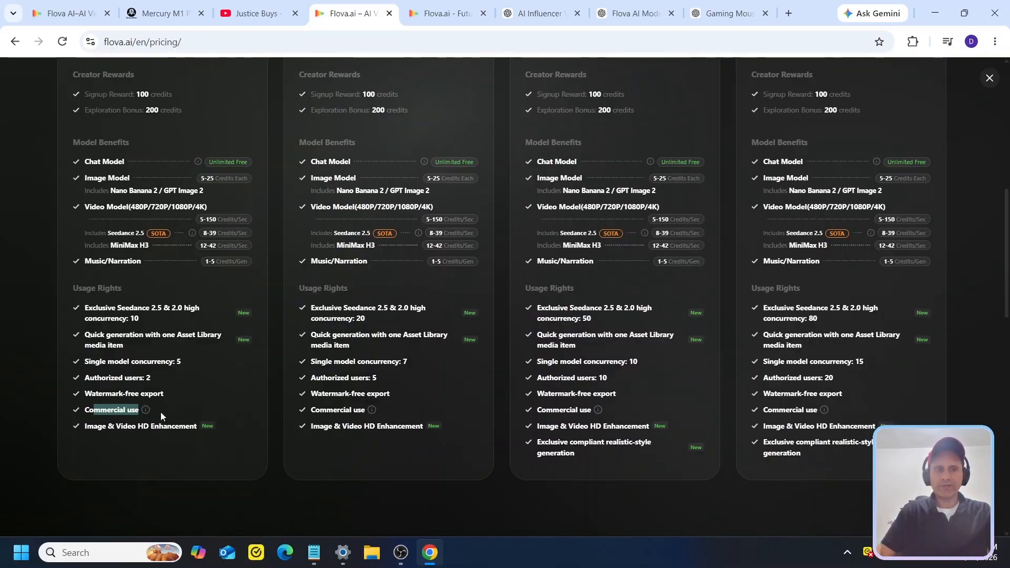
drag(96, 396, 148, 394)
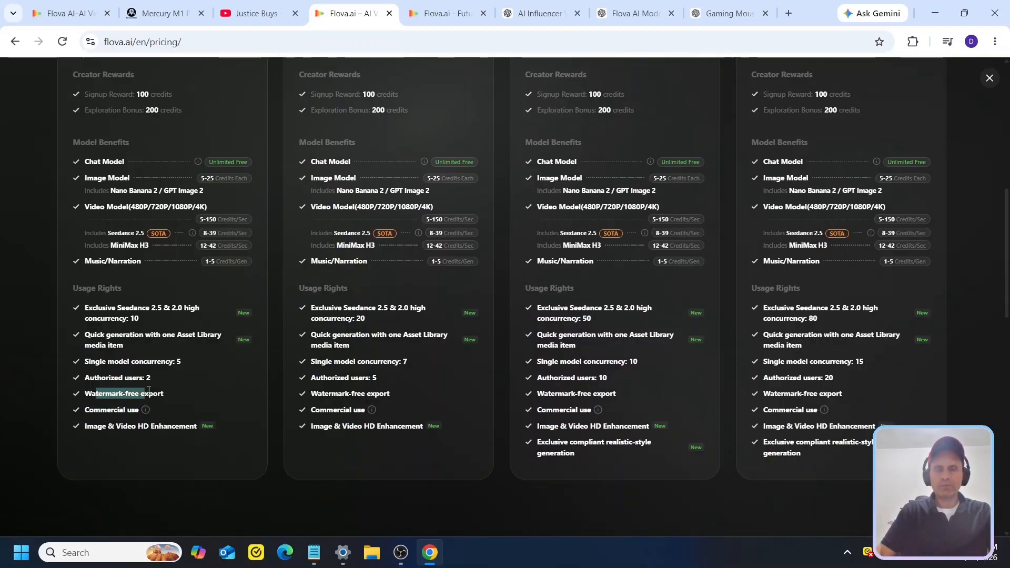
scroll(256, 396, up, 5)
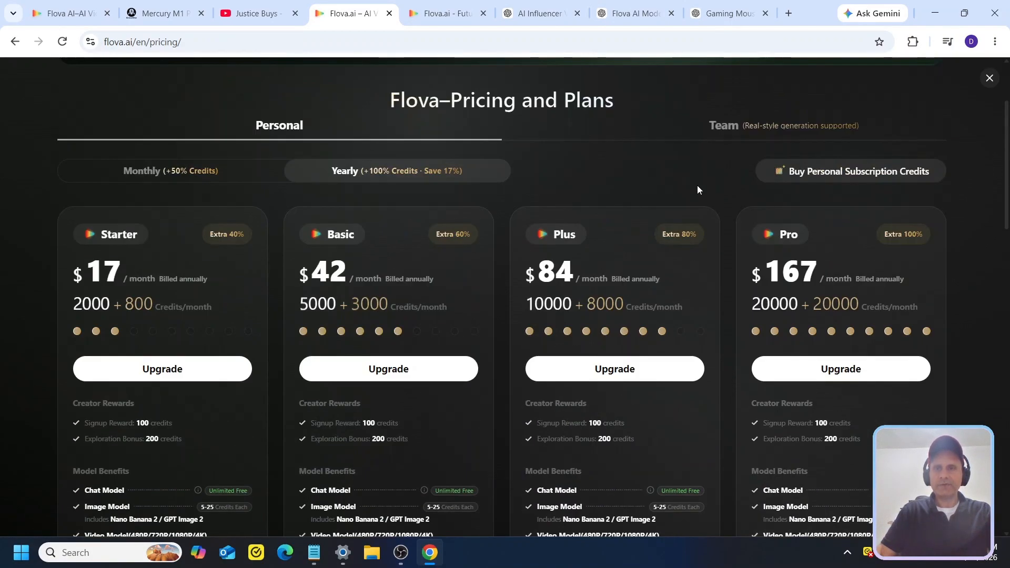
Check the general credit recharge packages for personal subscriptions, close them, and return to the Futuristic Gaming Mouse Review project
click(822, 172)
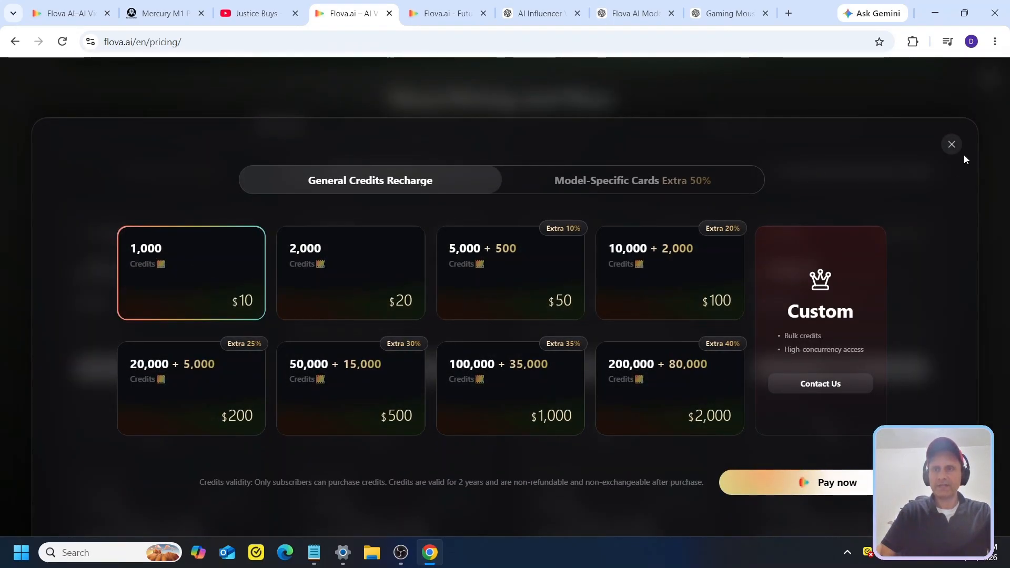
click(952, 145)
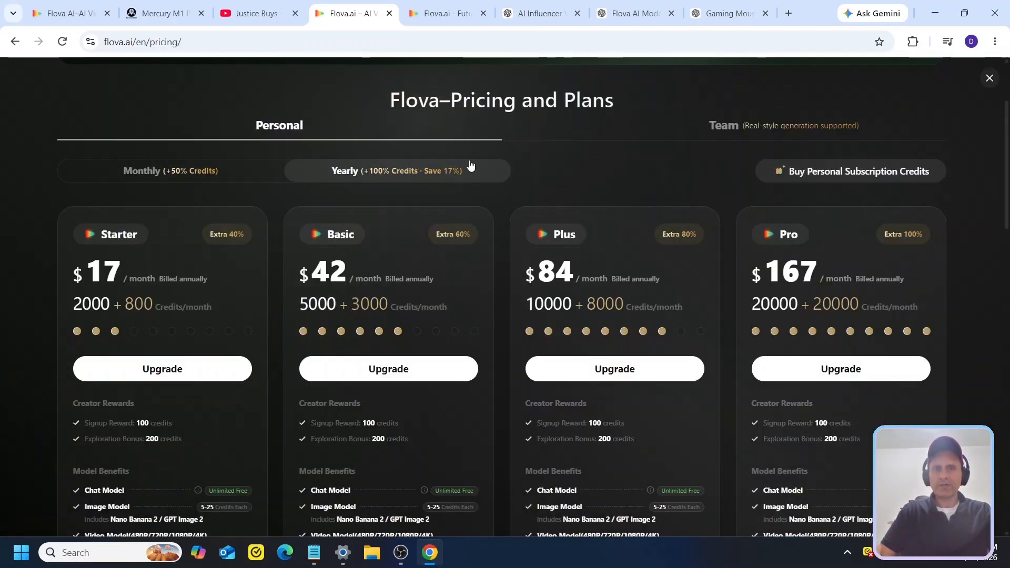
click(452, 10)
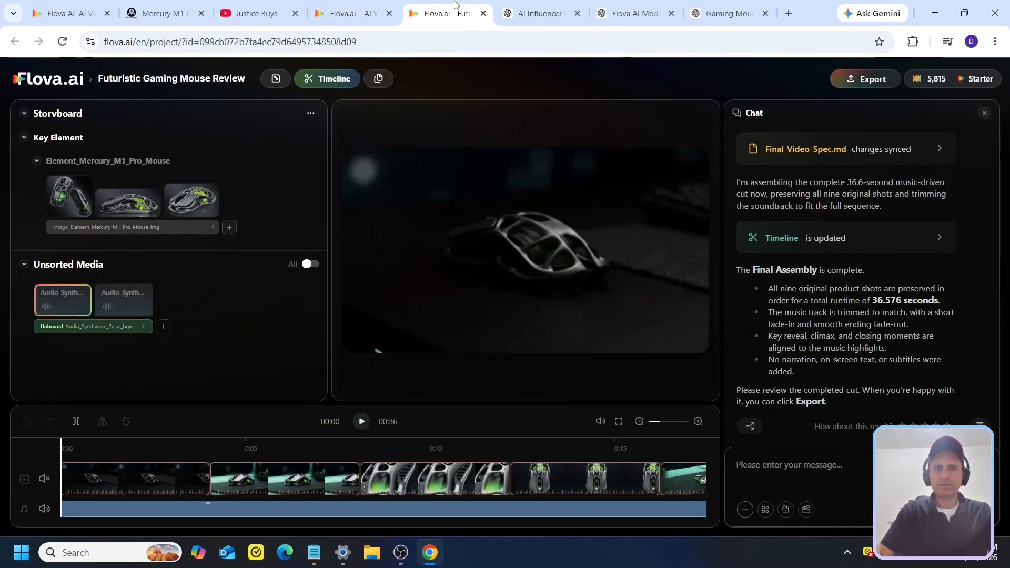